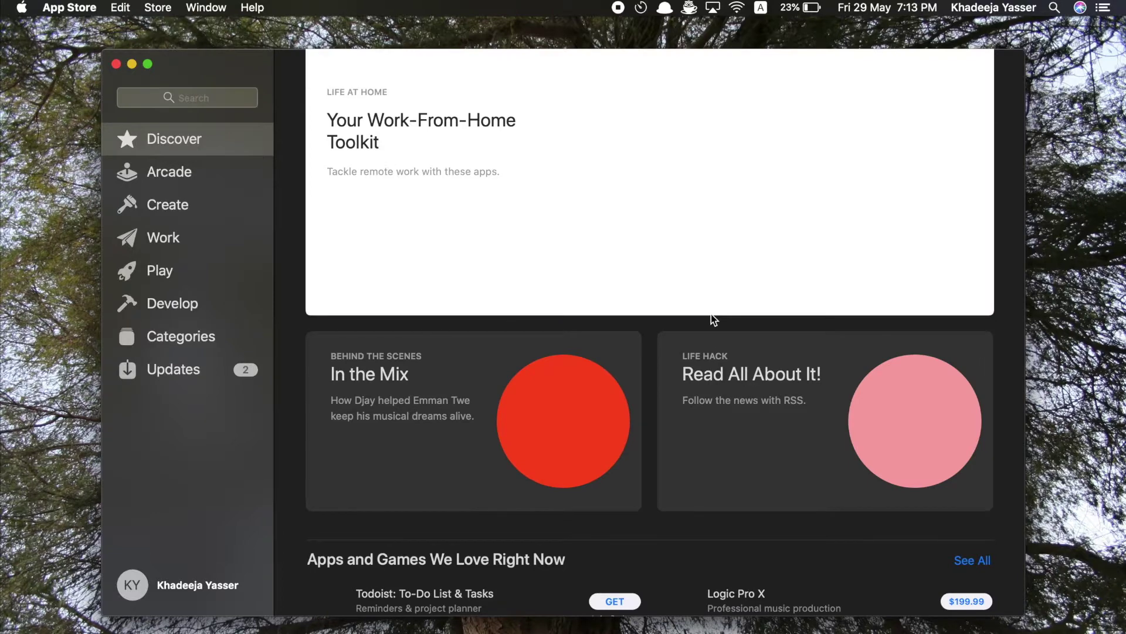
Step: Search the App Store for 'bear'
{"action": "left_click", "coordinate": [666, 7]}
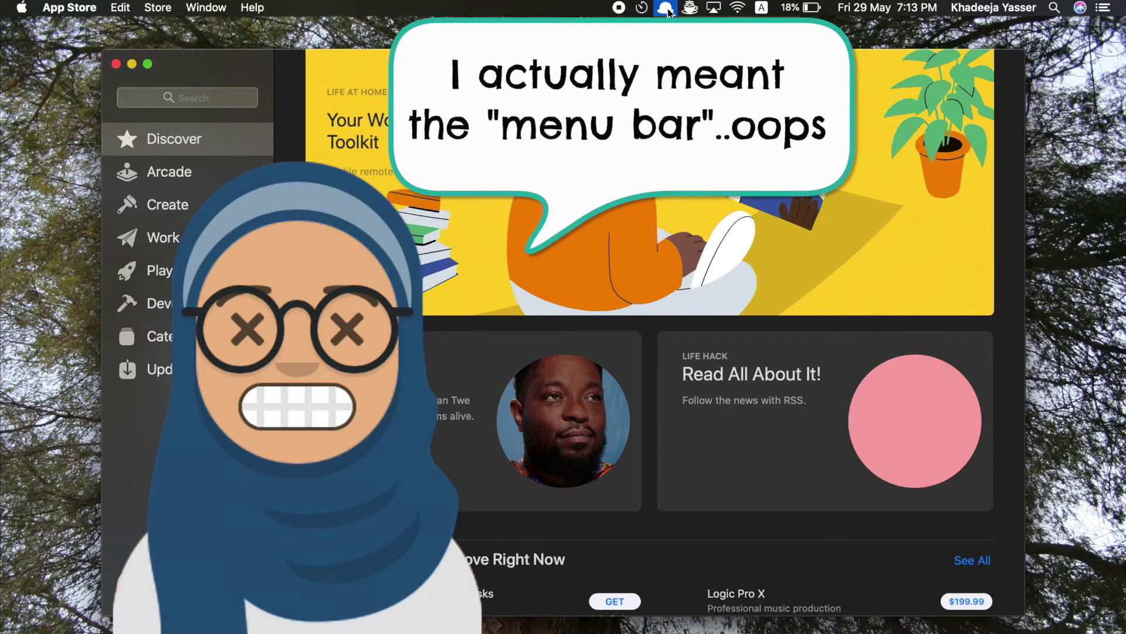
{"action": "left_click", "coordinate": [666, 8]}
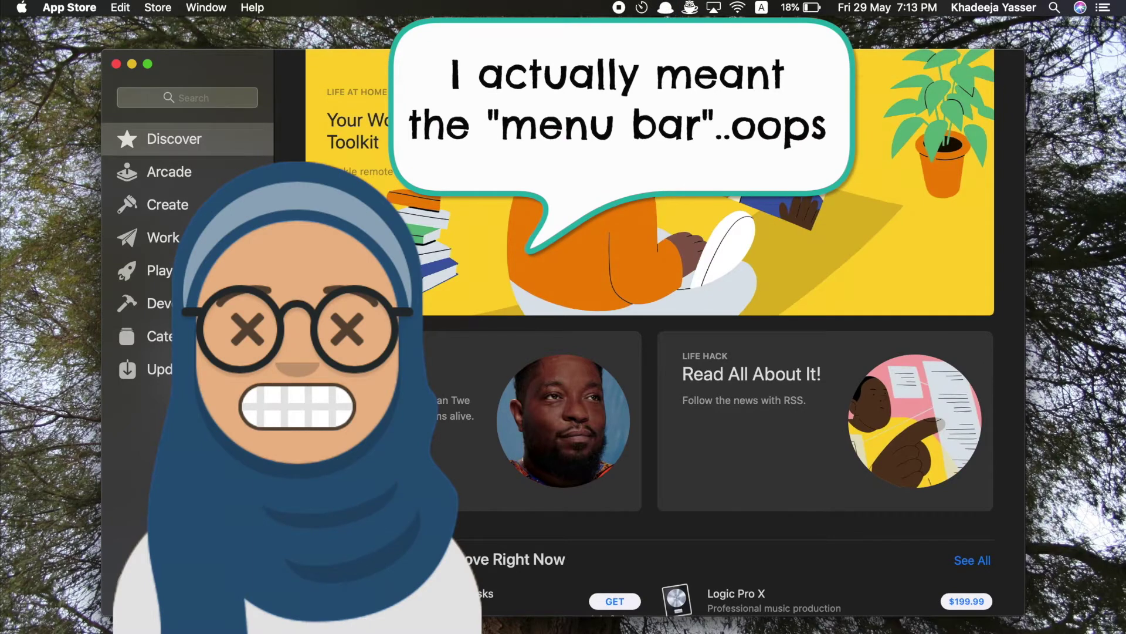
{"action": "left_click", "coordinate": [172, 100]}
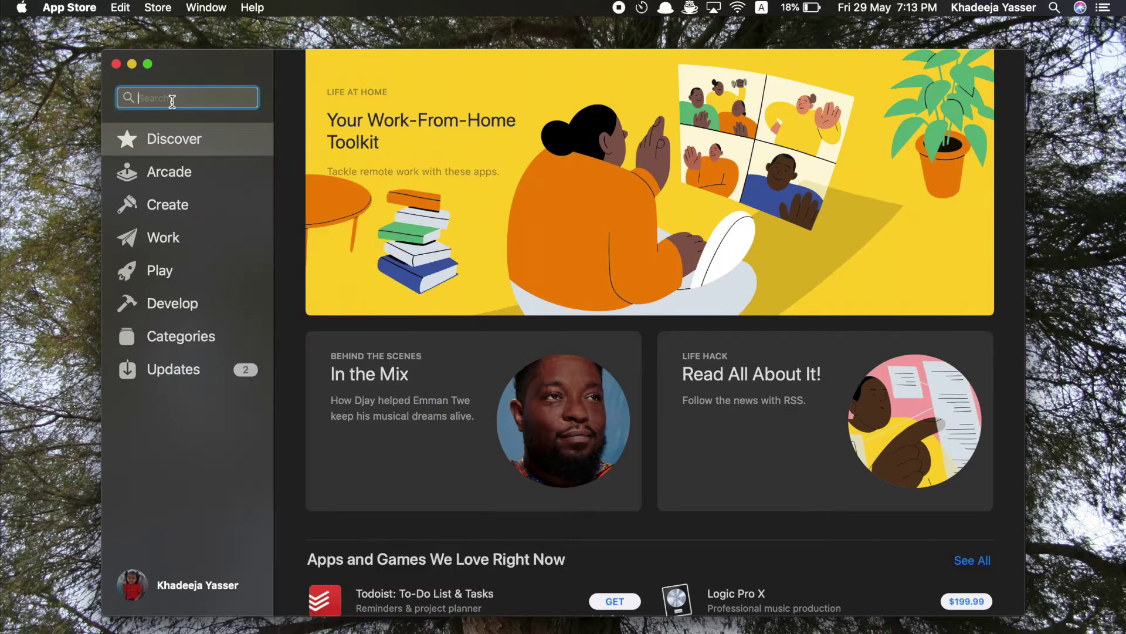
{"action": "type", "text": "bear"}
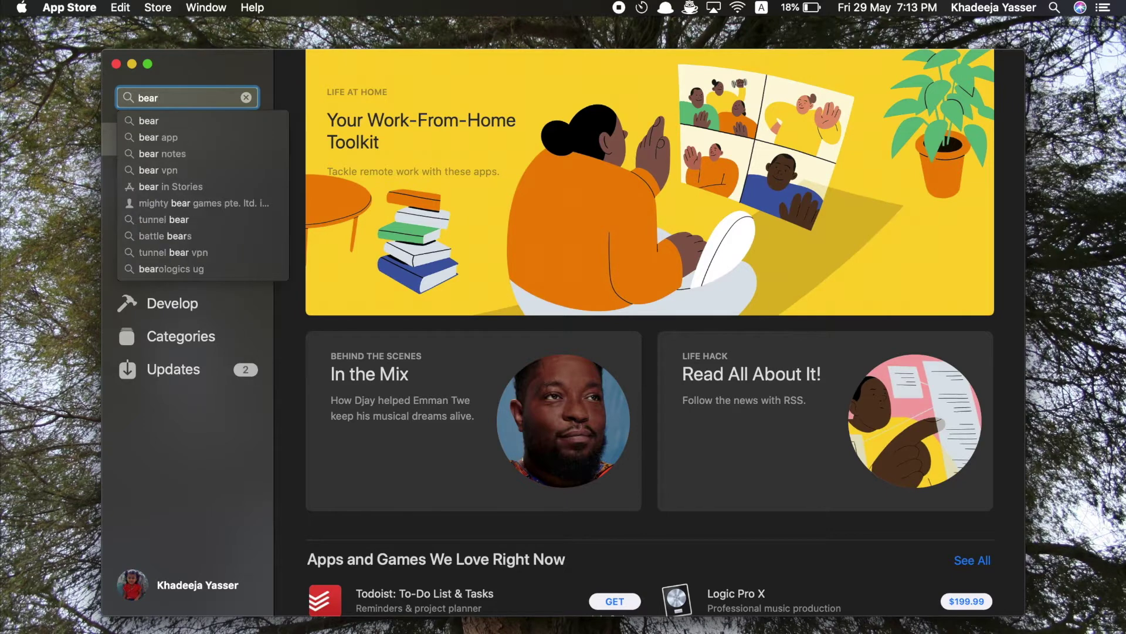
{"action": "key", "text": "Return"}
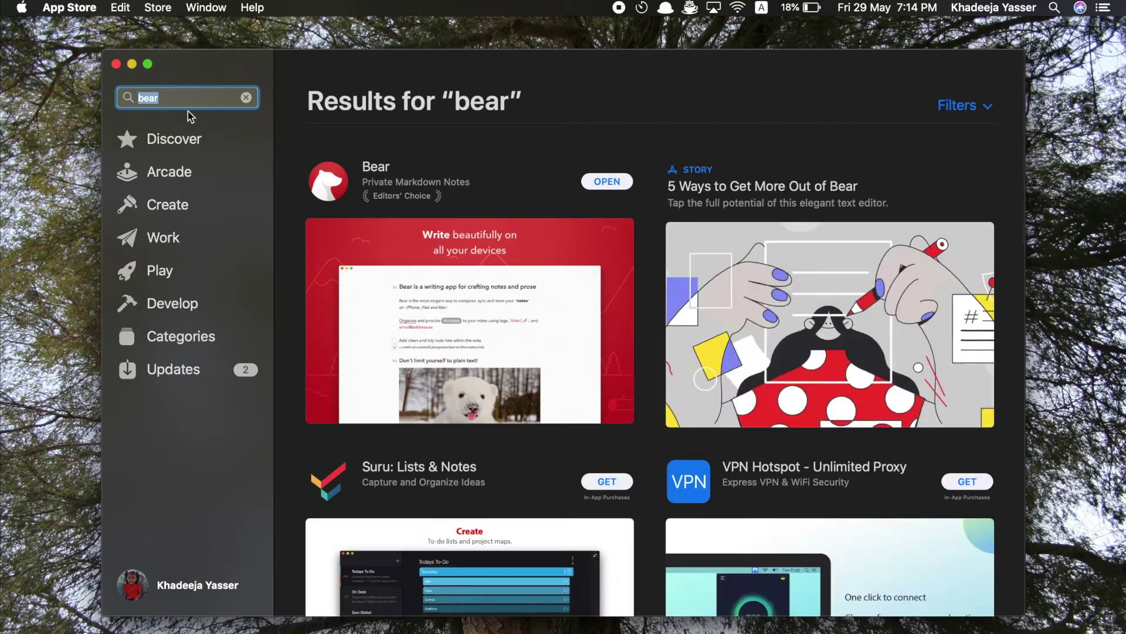
Step: Open the Bear app's store page and browse its details and preview screenshots
{"action": "left_click", "coordinate": [461, 228]}
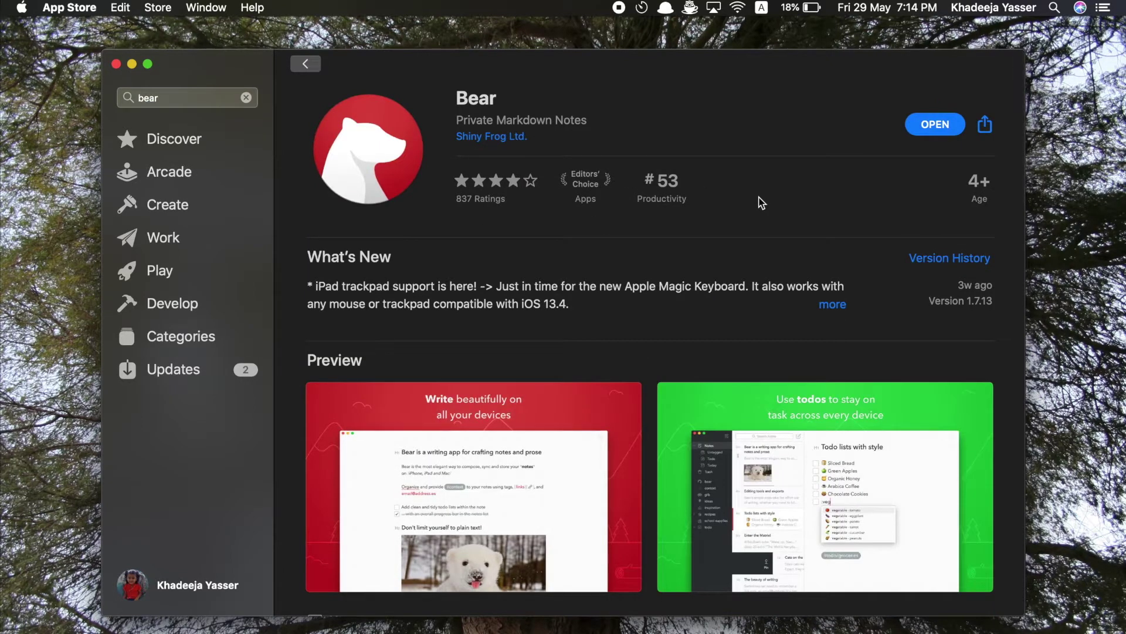
{"action": "scroll", "coordinate": [762, 203], "scroll_direction": "down", "scroll_amount": 5}
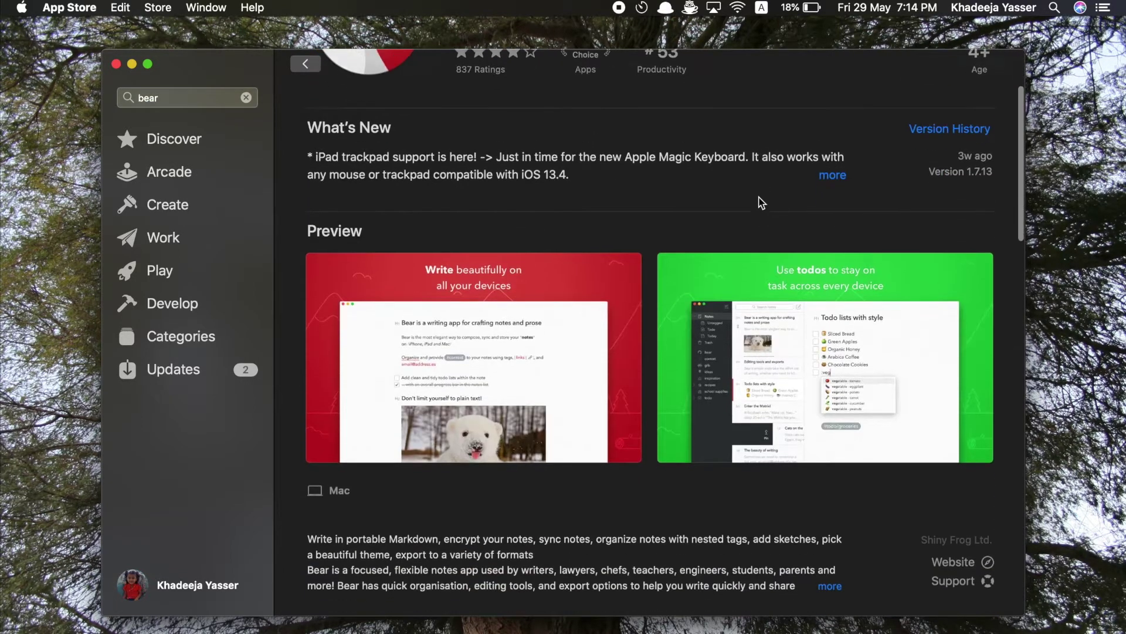
{"action": "scroll", "coordinate": [727, 298], "scroll_direction": "right", "scroll_amount": 5}
{"action": "scroll", "coordinate": [728, 298], "scroll_direction": "right", "scroll_amount": 5}
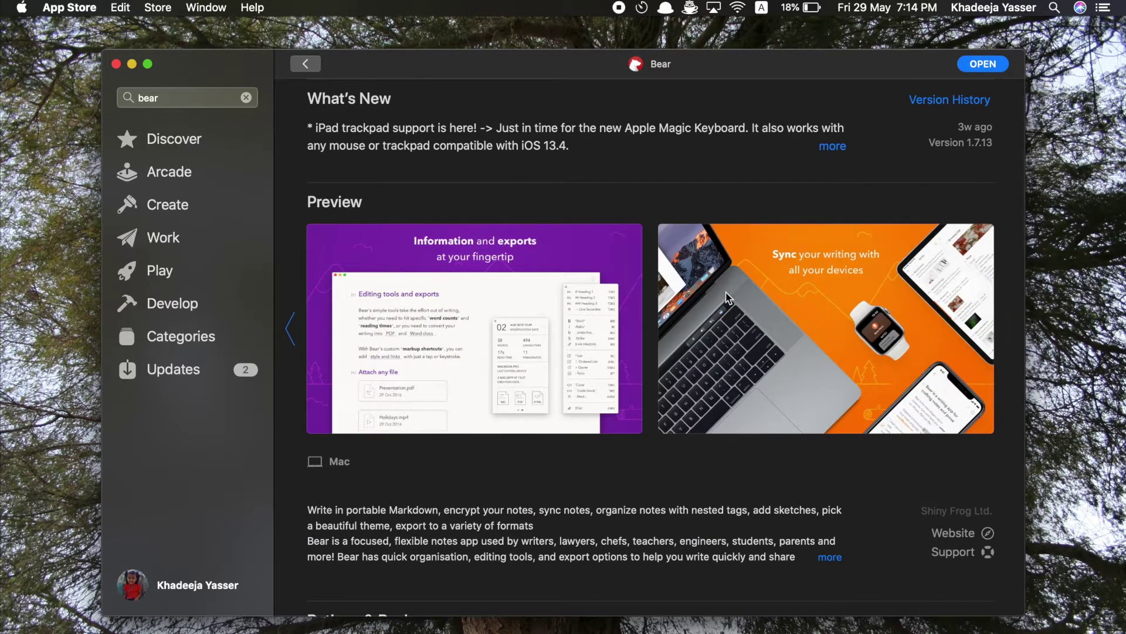
{"action": "scroll", "coordinate": [728, 298], "scroll_direction": "up", "scroll_amount": 3}
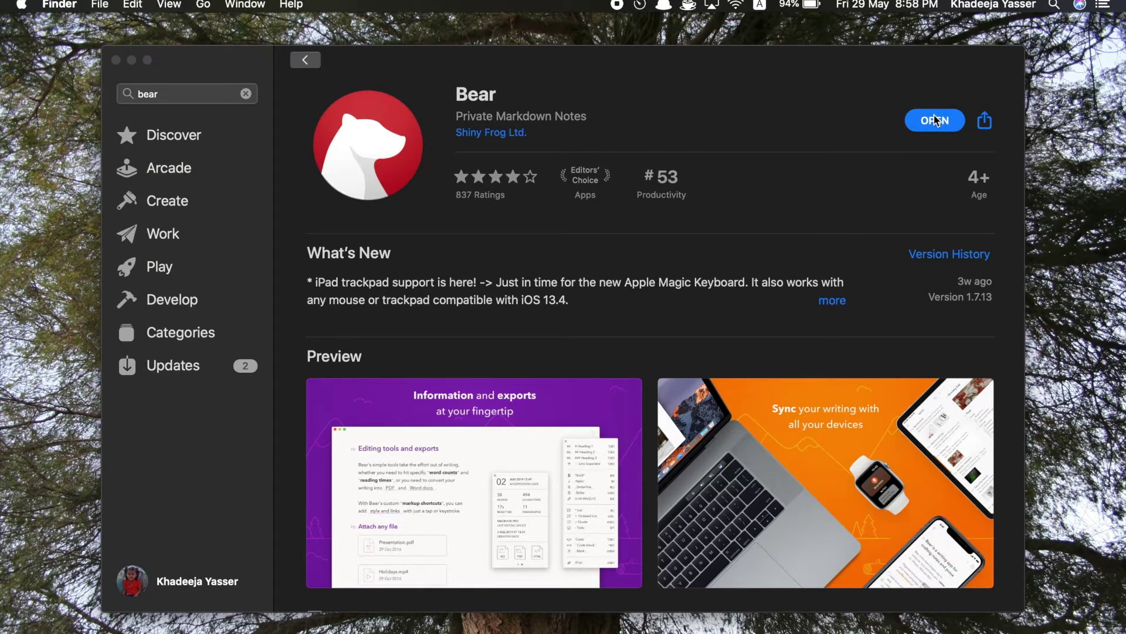
Step: Launch Bear, filter to Untagged notes and read the Welcome to Bear note
{"action": "left_click", "coordinate": [934, 120]}
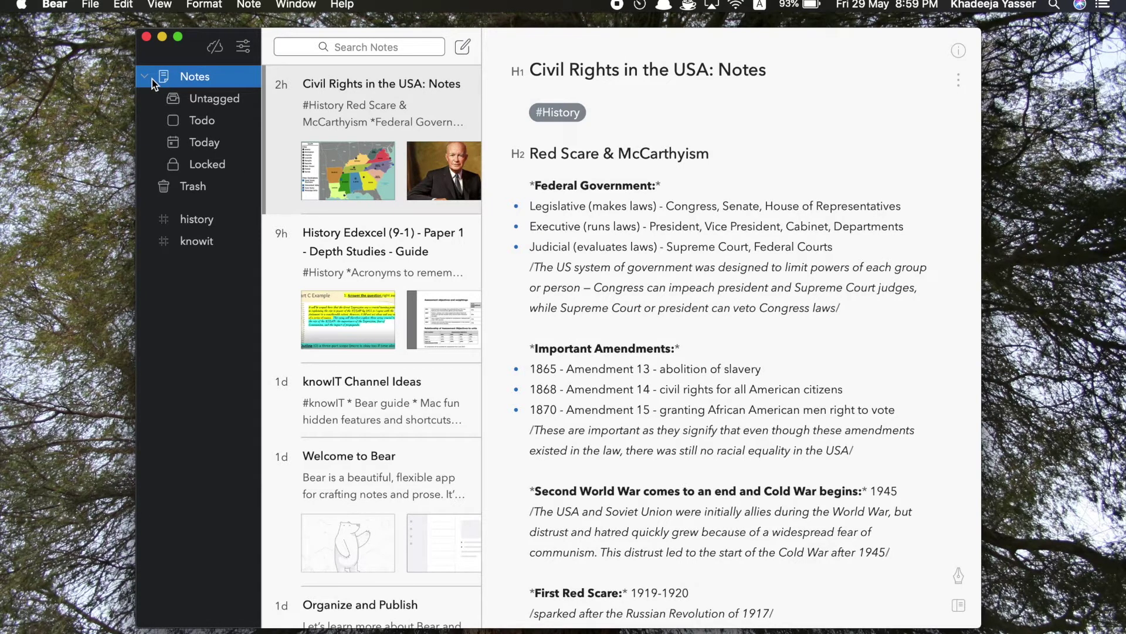
{"action": "left_click", "coordinate": [219, 106]}
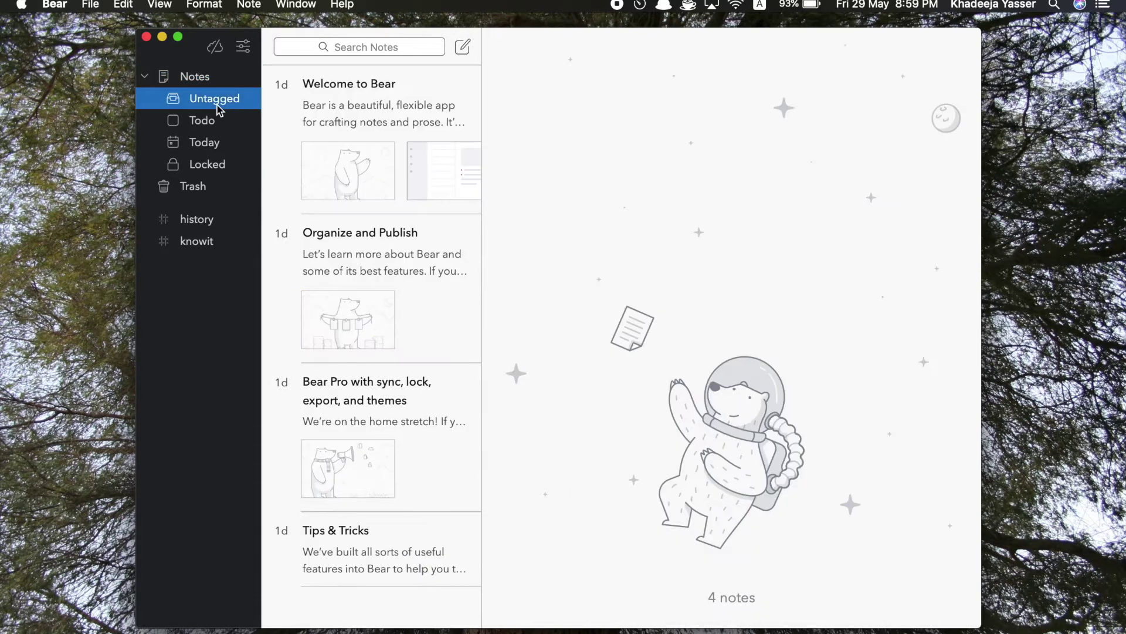
{"action": "left_click", "coordinate": [346, 122]}
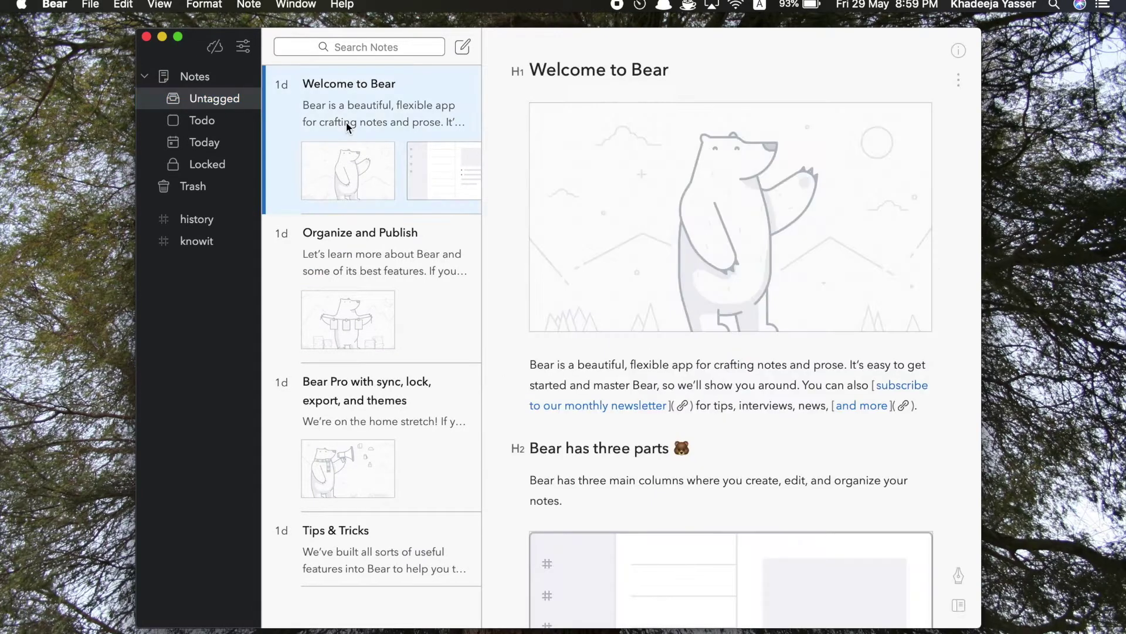
{"action": "scroll", "coordinate": [690, 171], "scroll_direction": "down", "scroll_amount": 10}
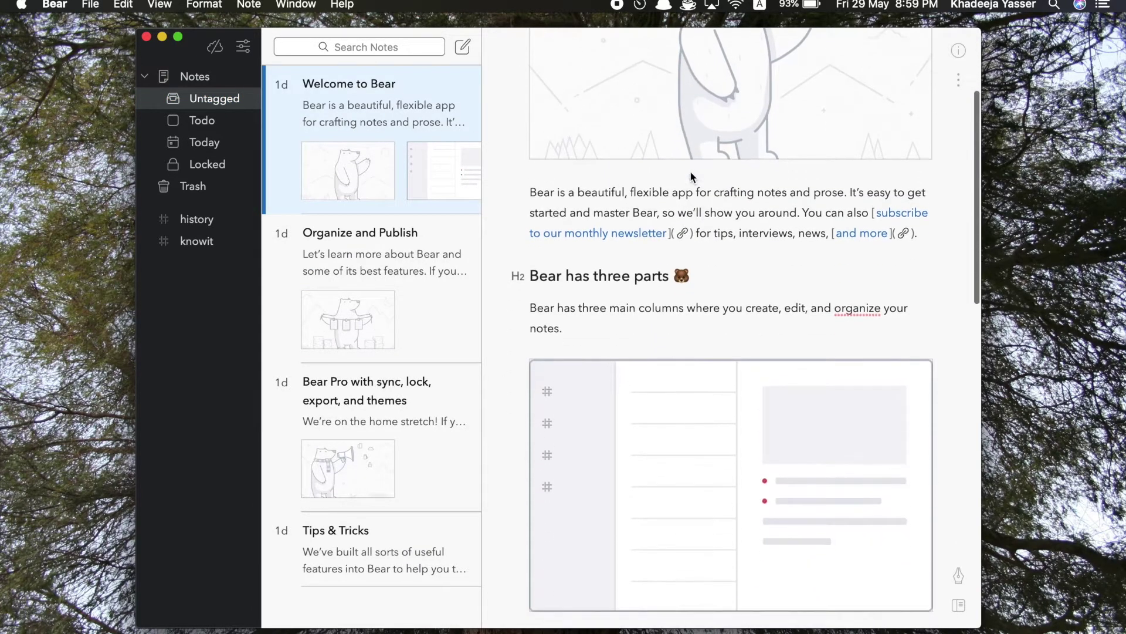
{"action": "scroll", "coordinate": [690, 171], "scroll_direction": "down", "scroll_amount": 11}
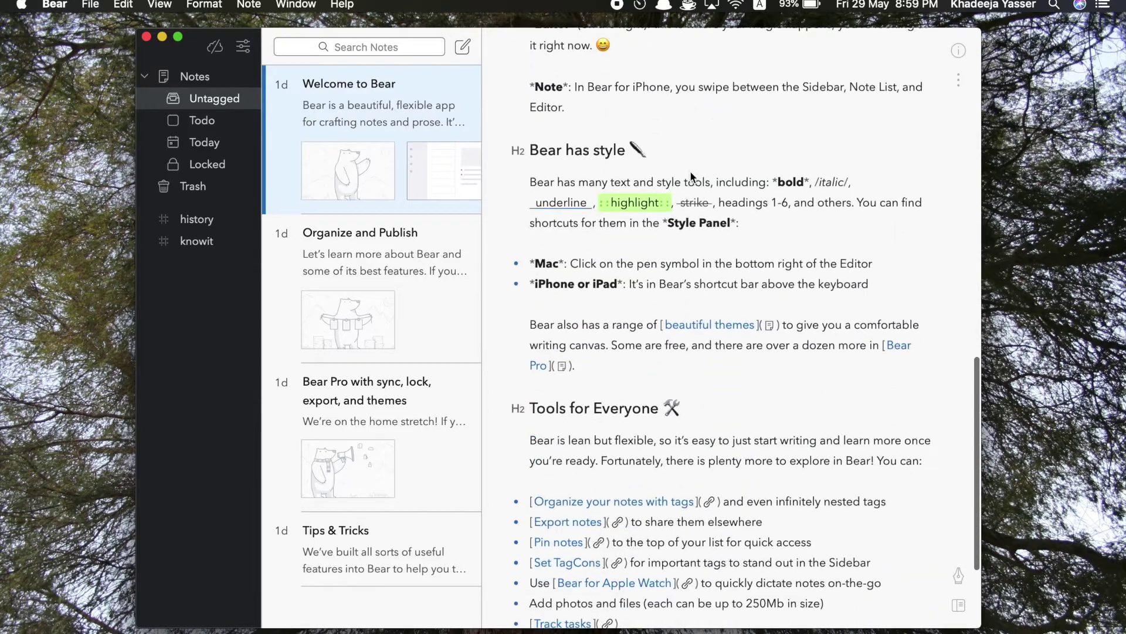
{"action": "scroll", "coordinate": [690, 171], "scroll_direction": "up", "scroll_amount": 8}
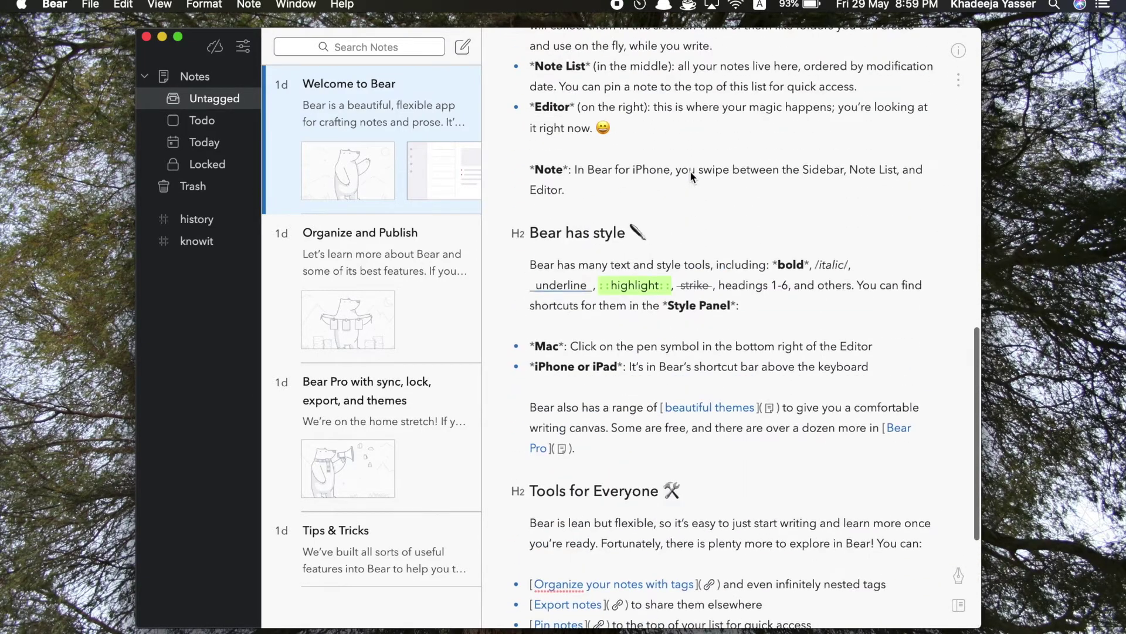
{"action": "scroll", "coordinate": [697, 188], "scroll_direction": "up", "scroll_amount": 2}
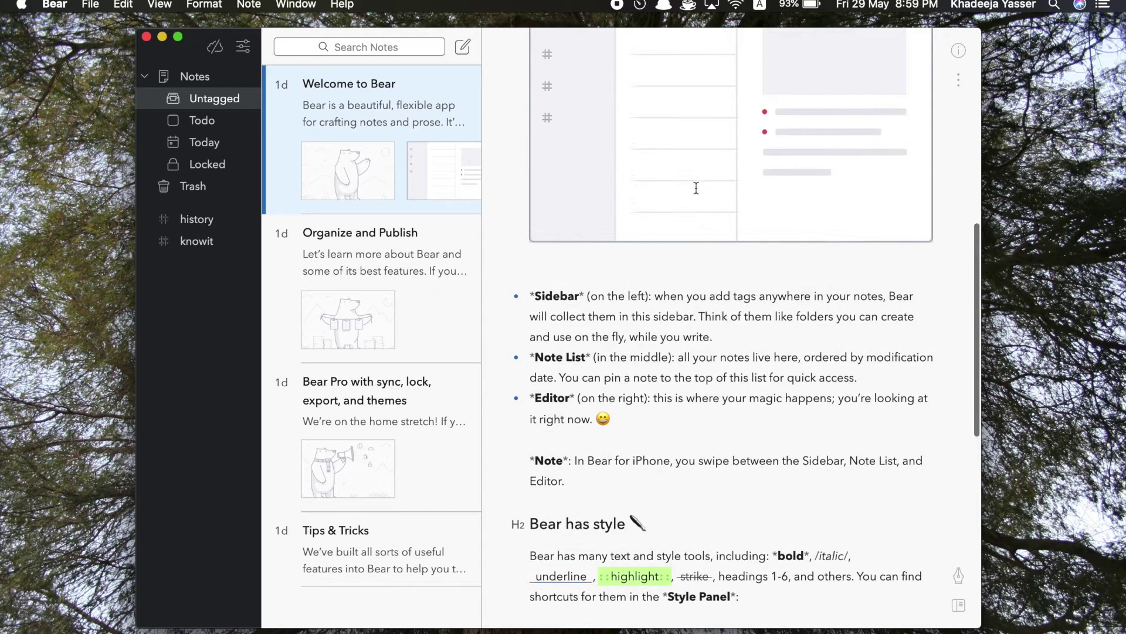
{"action": "scroll", "coordinate": [695, 188], "scroll_direction": "down", "scroll_amount": 4}
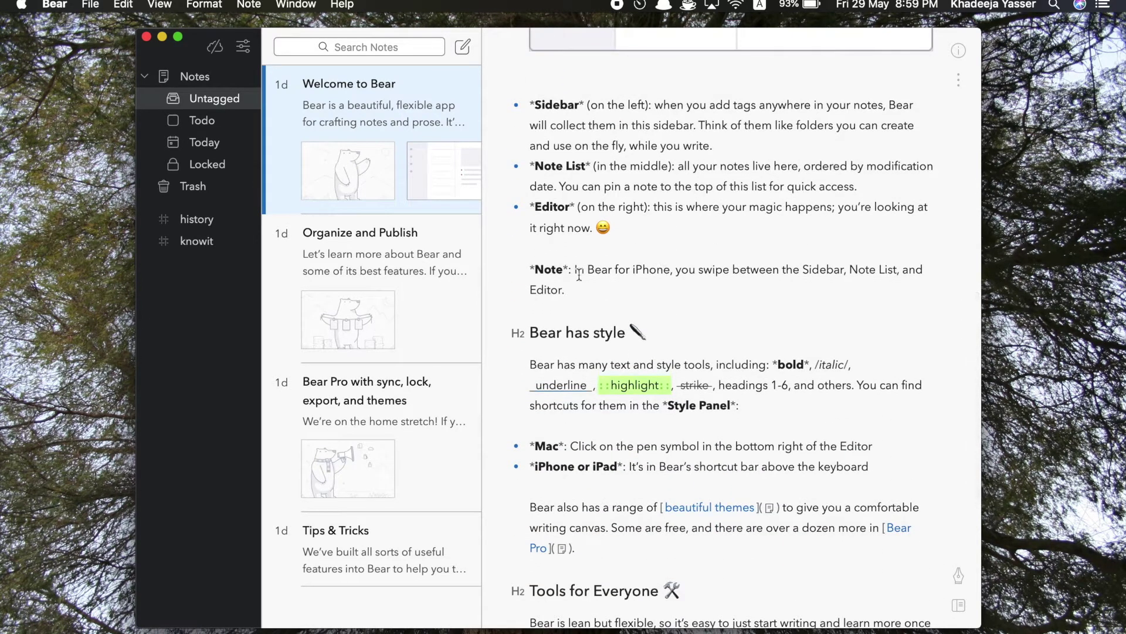
{"action": "left_click_drag", "start_coordinate": [531, 272], "coordinate": [603, 300]}
{"action": "left_click", "coordinate": [603, 299]}
Step: Read through the Organize and Publish note and the Bear Pro note
{"action": "left_click", "coordinate": [402, 263]}
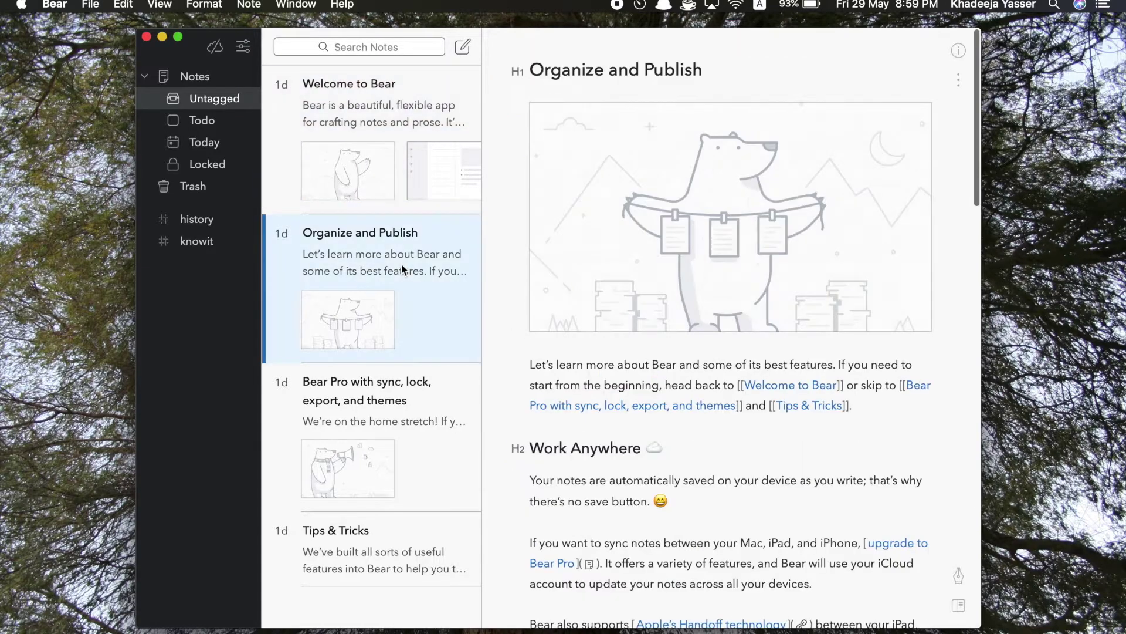
{"action": "scroll", "coordinate": [726, 262], "scroll_direction": "down", "scroll_amount": 10}
{"action": "scroll", "coordinate": [726, 262], "scroll_direction": "down", "scroll_amount": 10}
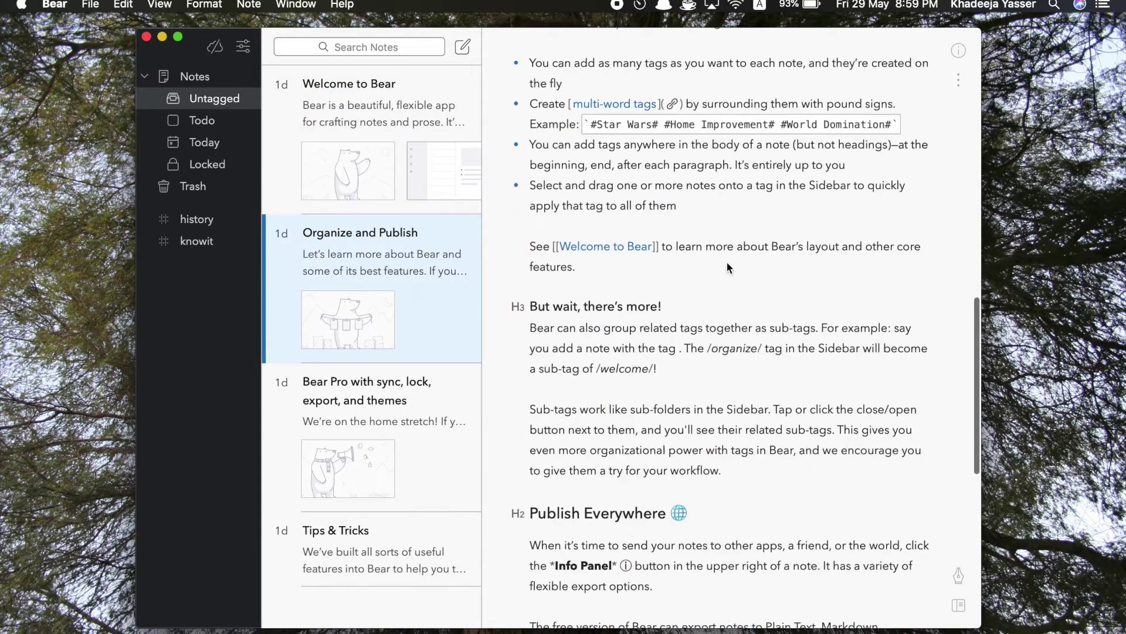
{"action": "scroll", "coordinate": [726, 261], "scroll_direction": "up", "scroll_amount": 20}
{"action": "scroll", "coordinate": [726, 261], "scroll_direction": "up", "scroll_amount": 3}
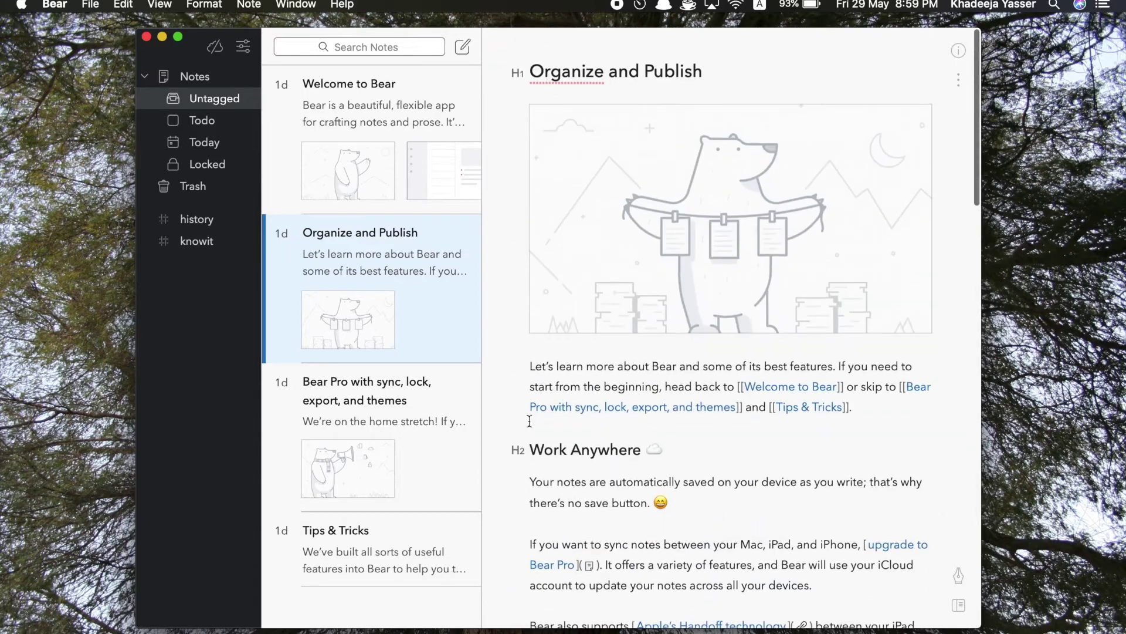
{"action": "left_click", "coordinate": [440, 469]}
{"action": "scroll", "coordinate": [727, 217], "scroll_direction": "down", "scroll_amount": 7}
{"action": "scroll", "coordinate": [728, 220], "scroll_direction": "down", "scroll_amount": 4}
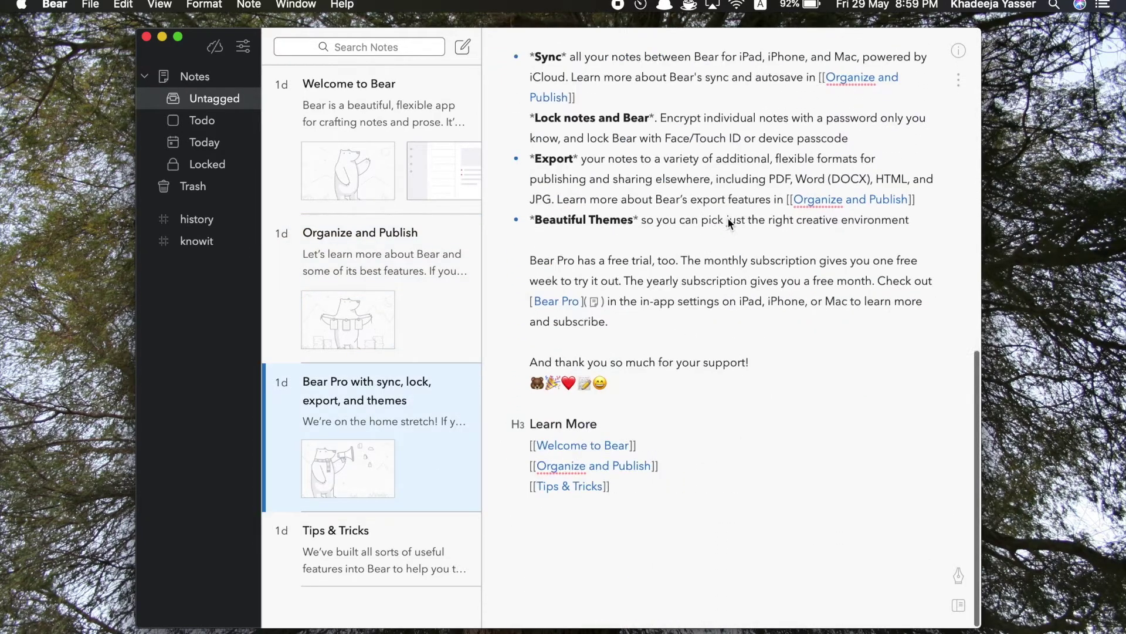
{"action": "scroll", "coordinate": [728, 220], "scroll_direction": "up", "scroll_amount": 9}
{"action": "scroll", "coordinate": [728, 223], "scroll_direction": "up", "scroll_amount": 4}
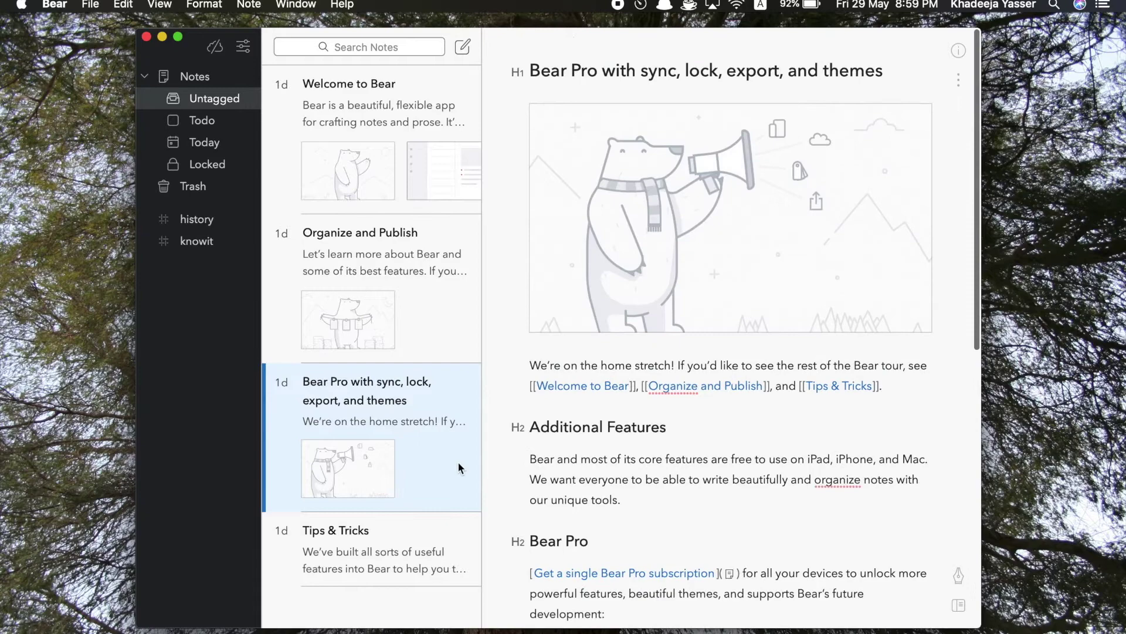
Step: Open the Tips & Tricks note with the cursor placed after its title
{"action": "left_click", "coordinate": [399, 549]}
{"action": "left_click_drag", "start_coordinate": [531, 73], "coordinate": [631, 73]}
{"action": "left_click", "coordinate": [640, 78]}
{"action": "scroll", "coordinate": [641, 87], "scroll_direction": "down", "scroll_amount": 1}
{"action": "scroll", "coordinate": [641, 87], "scroll_direction": "down", "scroll_amount": 14}
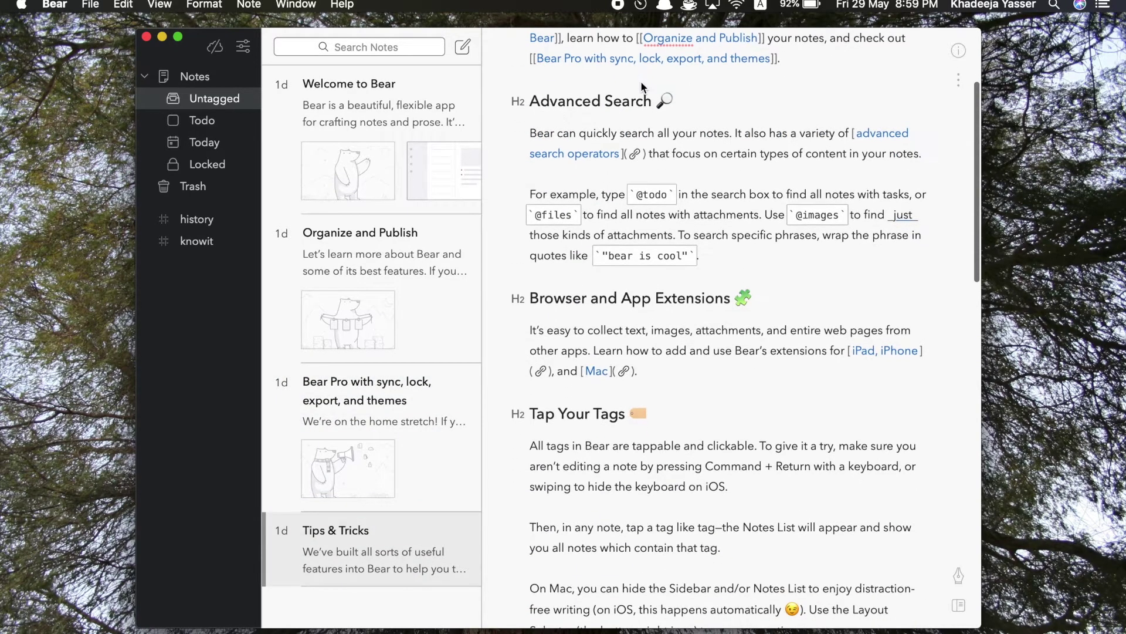
{"action": "scroll", "coordinate": [641, 87], "scroll_direction": "down", "scroll_amount": 5}
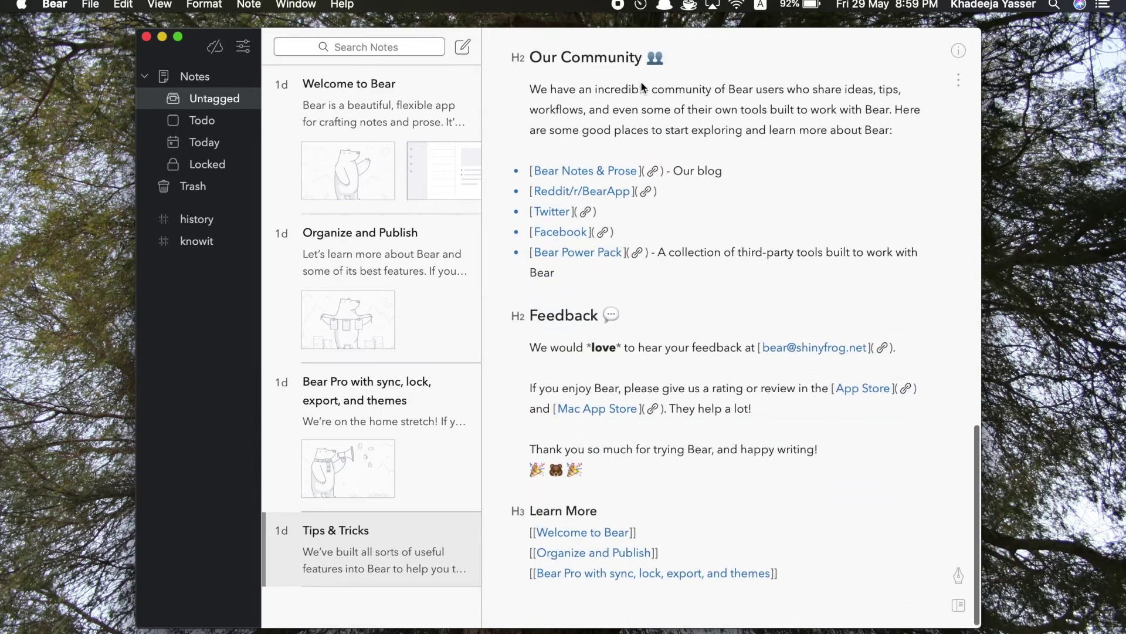
{"action": "scroll", "coordinate": [641, 87], "scroll_direction": "up", "scroll_amount": 15}
{"action": "scroll", "coordinate": [642, 86], "scroll_direction": "up", "scroll_amount": 2}
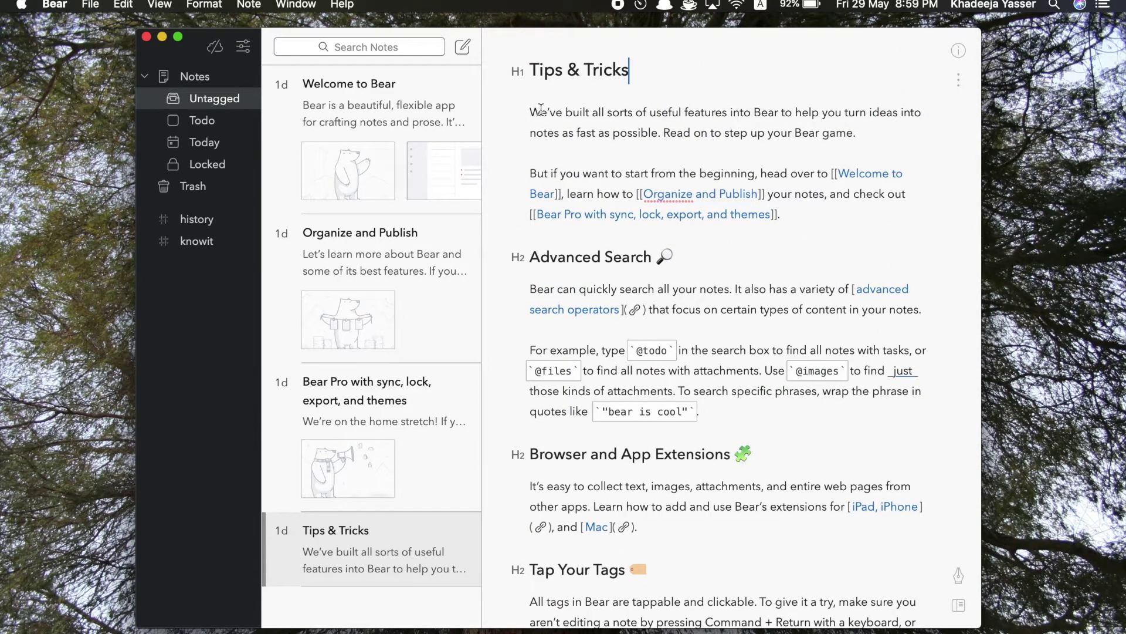
Step: Add a #bear tag line below the Tips & Tricks title and view the bear tag
{"action": "key", "text": "Return"}
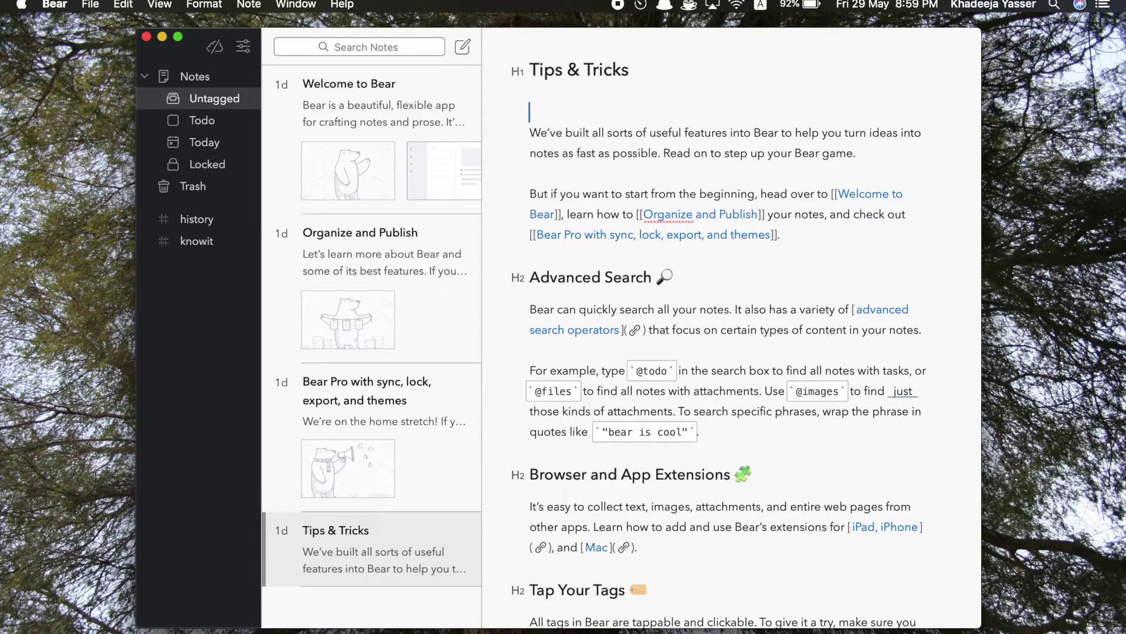
{"action": "type", "text": "#bear"}
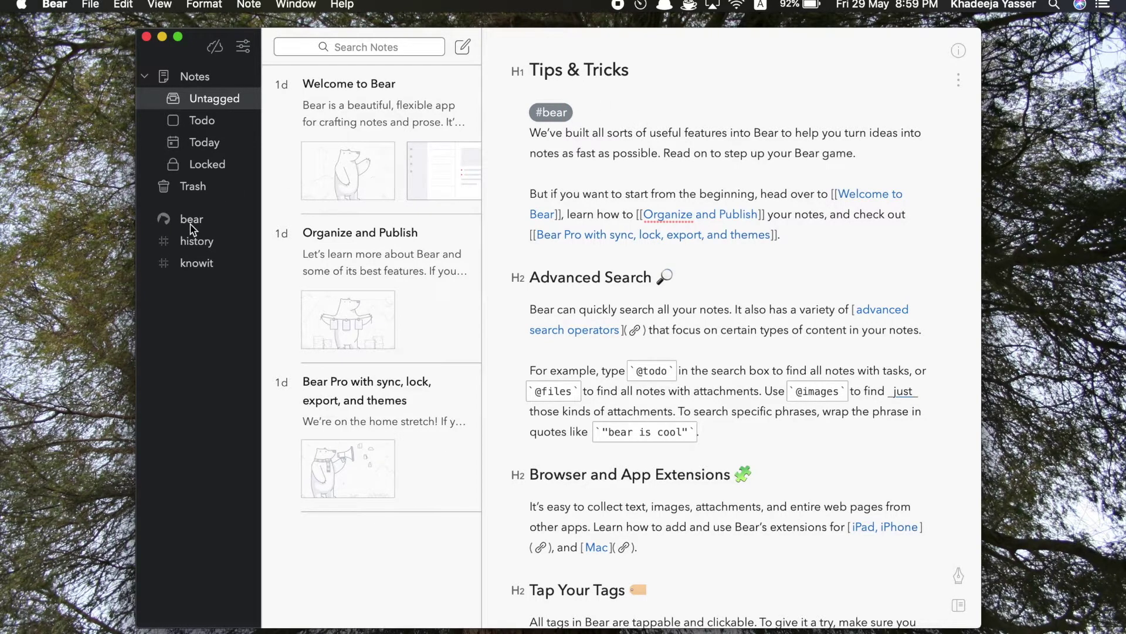
{"action": "left_click", "coordinate": [192, 222]}
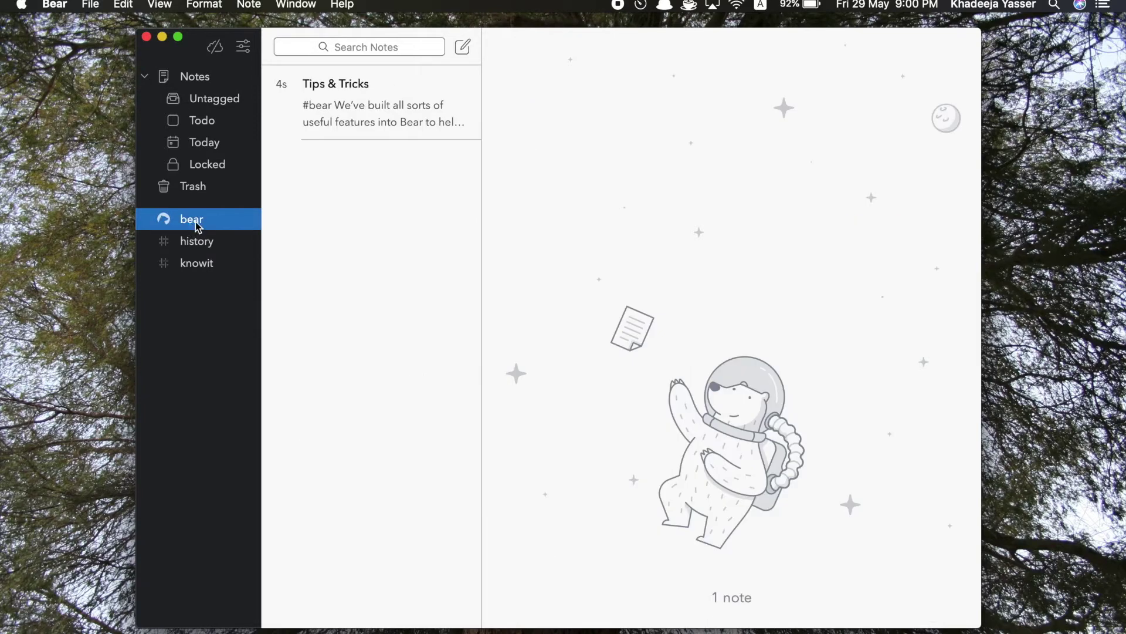
Step: Delete the #bear tag and its leftover empty line from Tips & Tricks
{"action": "left_click", "coordinate": [341, 122]}
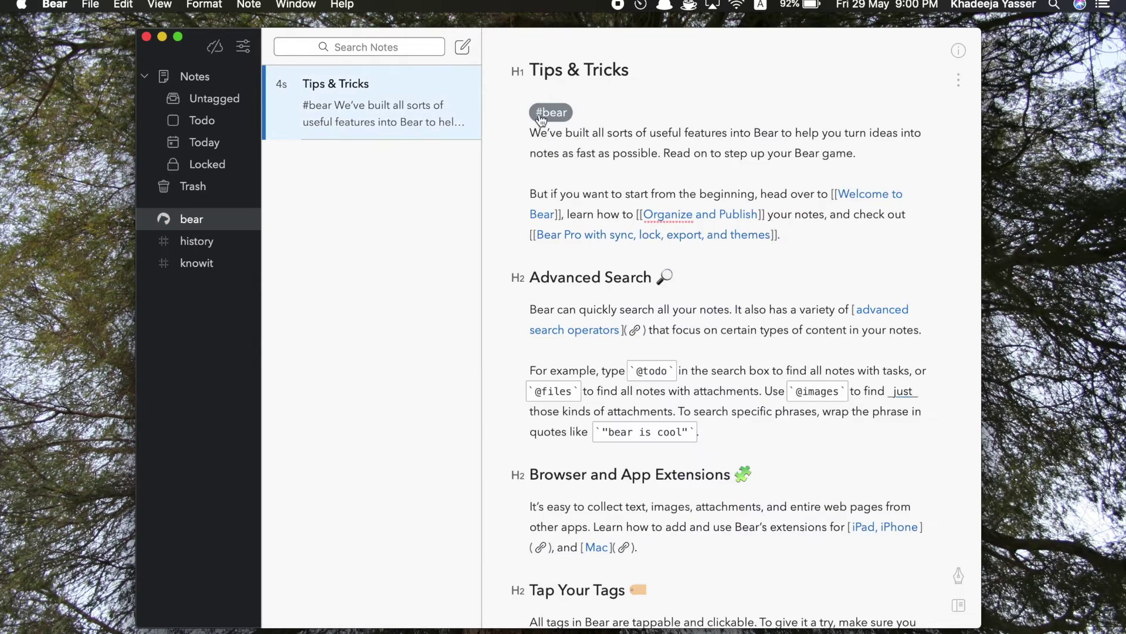
{"action": "left_click", "coordinate": [590, 120]}
{"action": "key", "text": "BackSpace"}
{"action": "key", "text": "BackSpace"}
{"action": "key", "text": "BackSpace"}
{"action": "key", "text": "BackSpace"}
{"action": "key", "text": "BackSpace"}
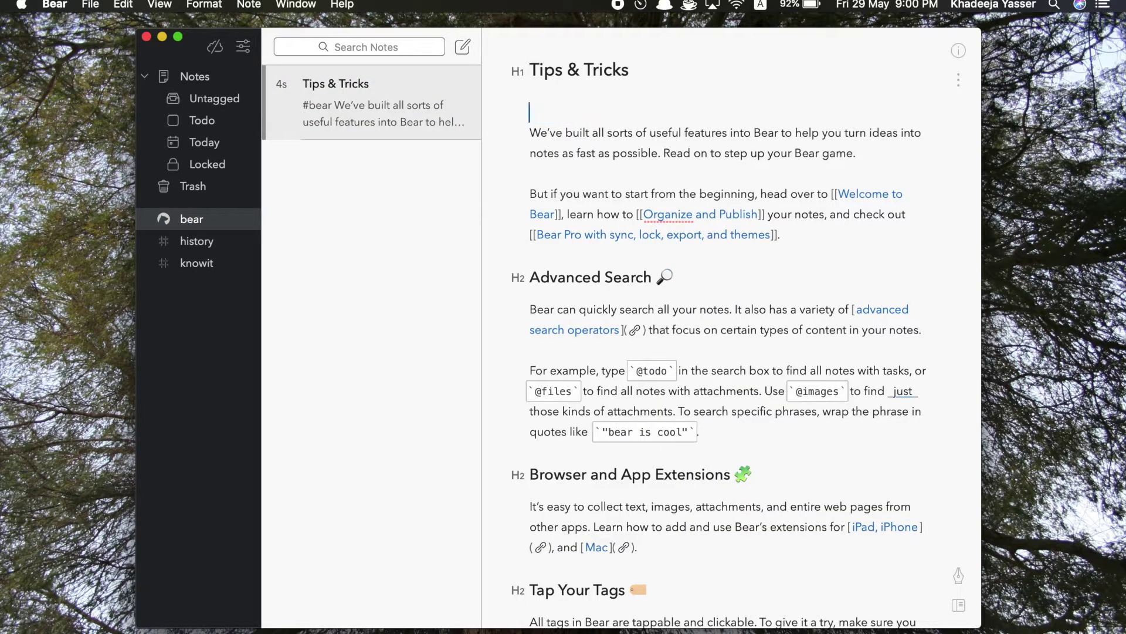
{"action": "key", "text": "BackSpace"}
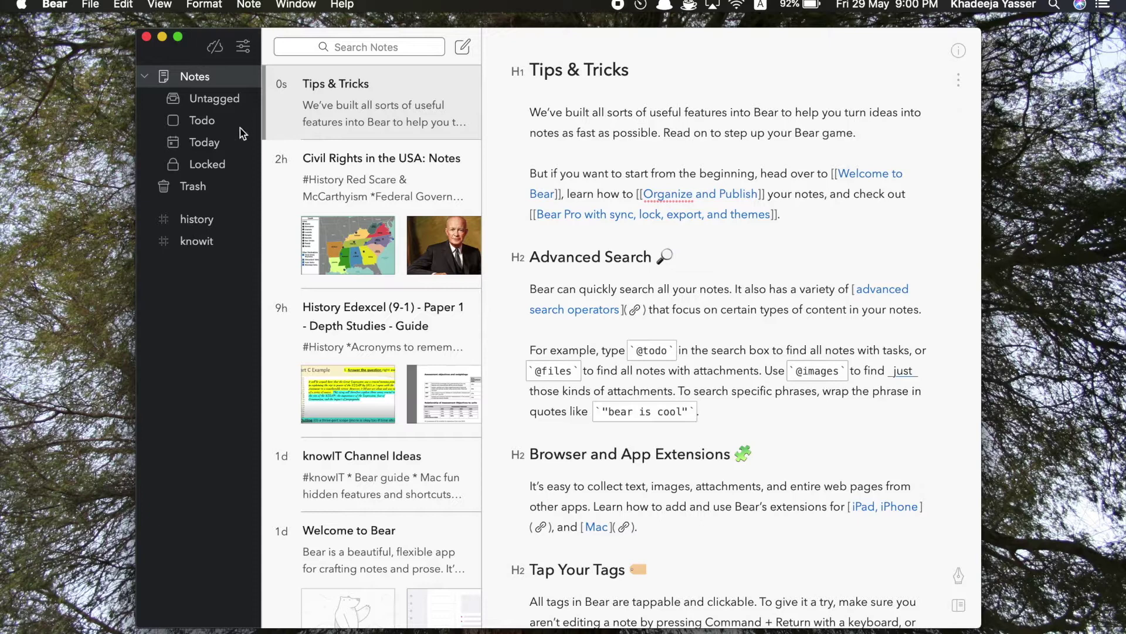
Step: Create a Todo checklist note with 'Remove the laundry' and 'Clear the table'
{"action": "left_click", "coordinate": [247, 103]}
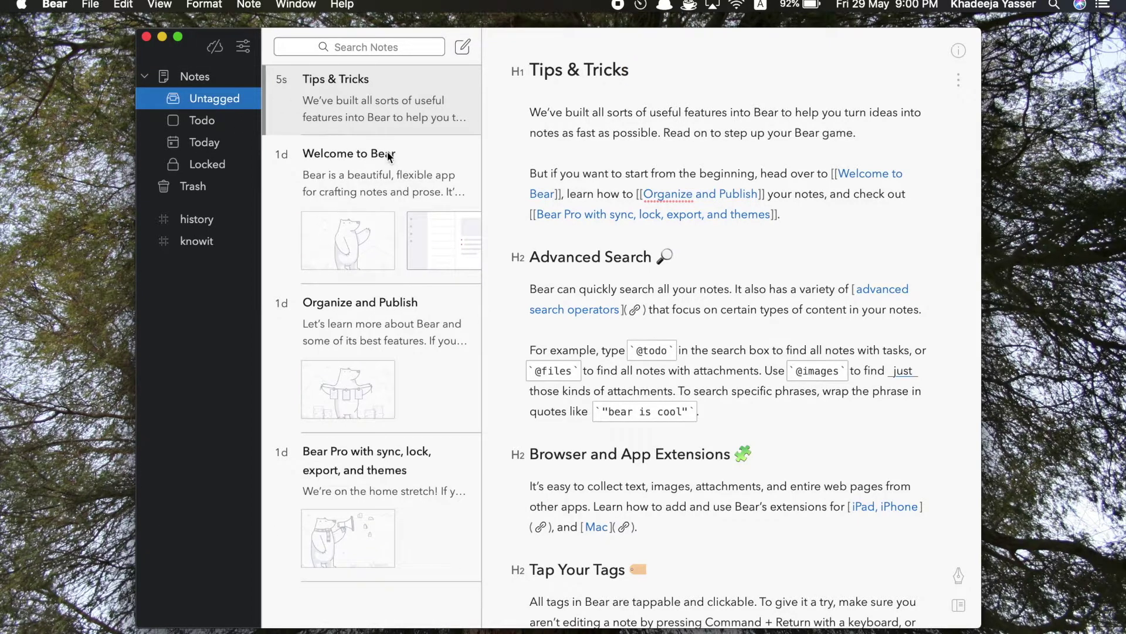
{"action": "left_click", "coordinate": [230, 121]}
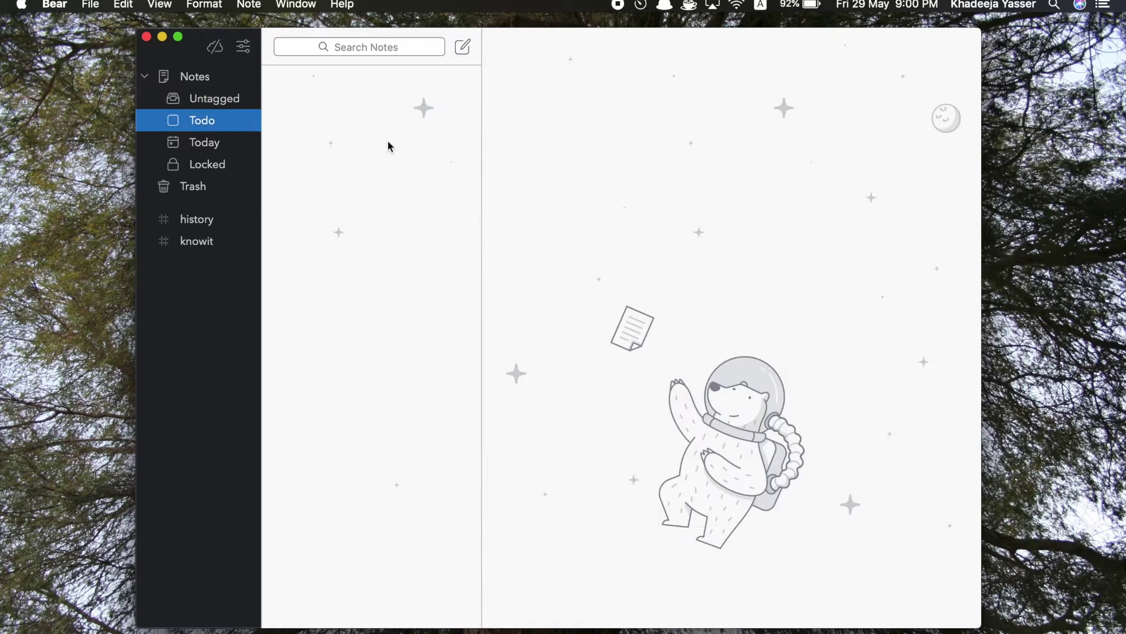
{"action": "left_click", "coordinate": [464, 48]}
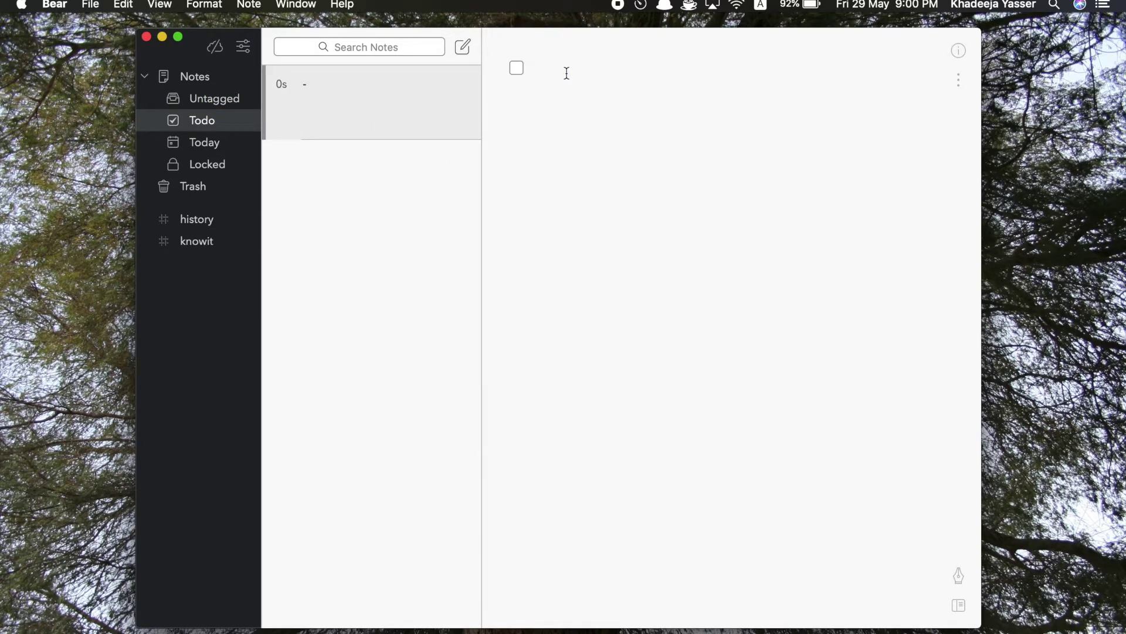
{"action": "type", "text": "Remove the laundry"}
{"action": "key", "text": "Return"}
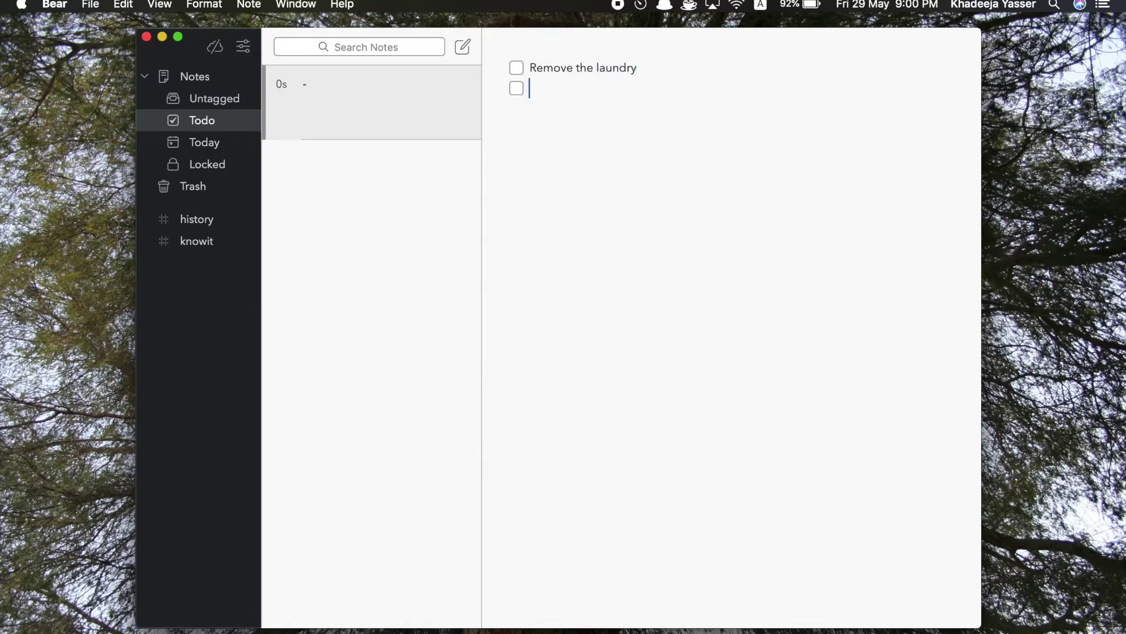
{"action": "type", "text": "Clear the table"}
Step: Clear and discard the checklist note, then view the Today and Locked sections
{"action": "key", "text": "super+a"}
{"action": "key", "text": "BackSpace"}
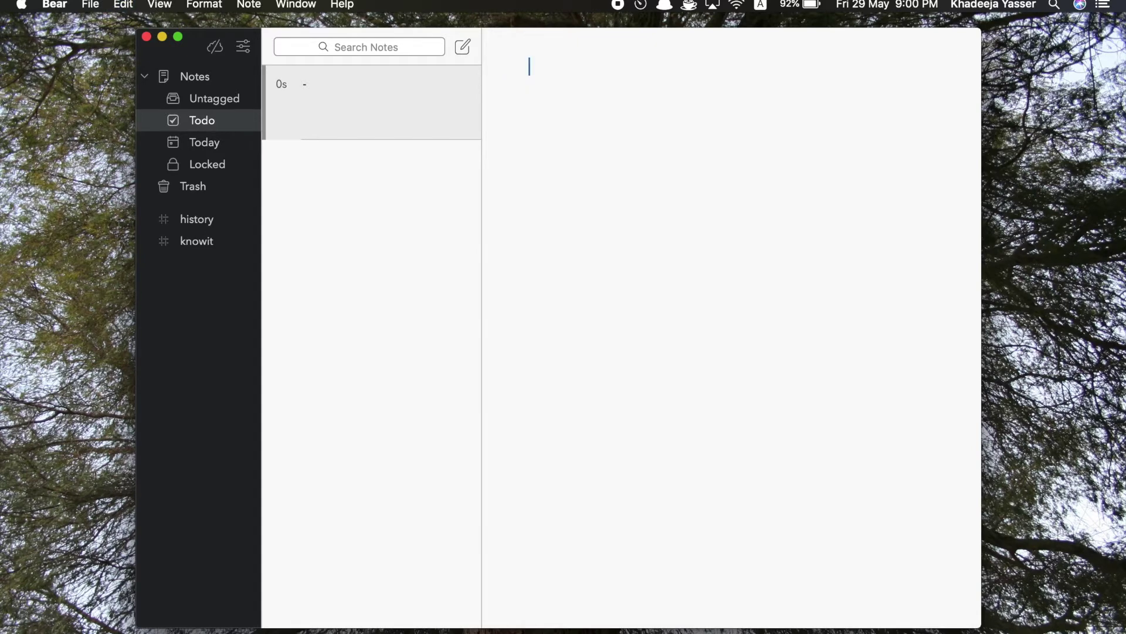
{"action": "left_click", "coordinate": [459, 69]}
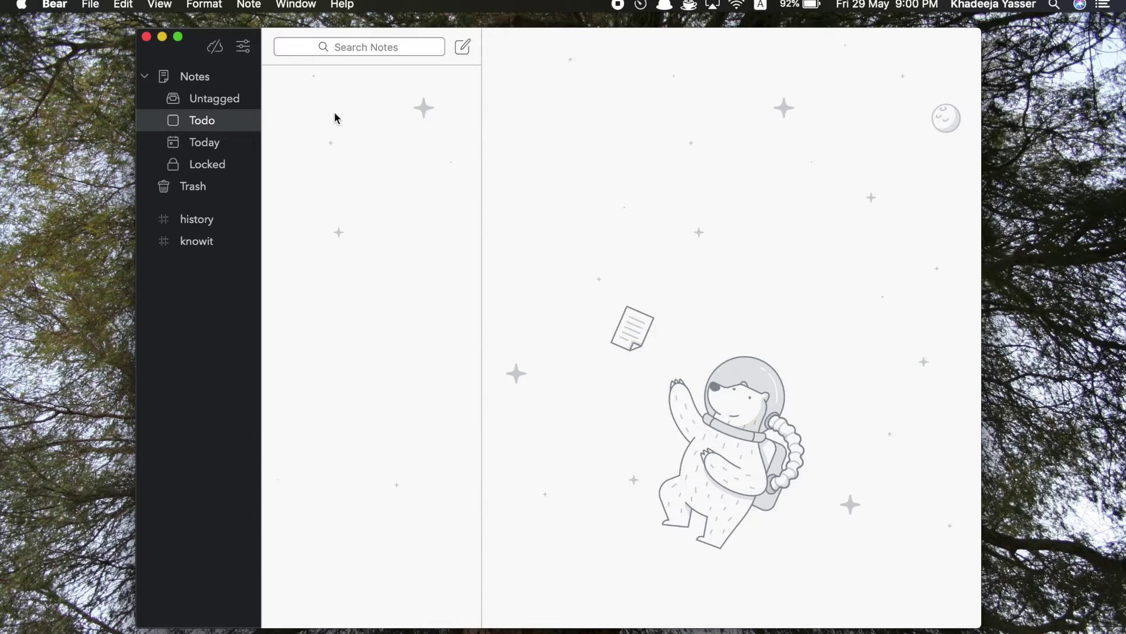
{"action": "left_click", "coordinate": [235, 145]}
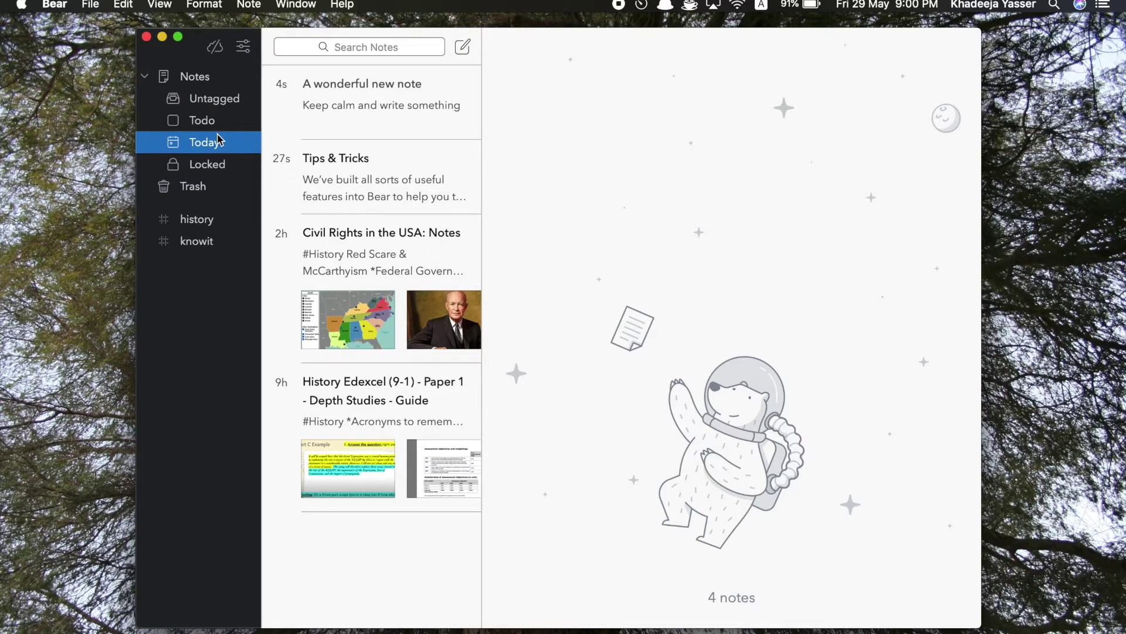
{"action": "left_click", "coordinate": [218, 170]}
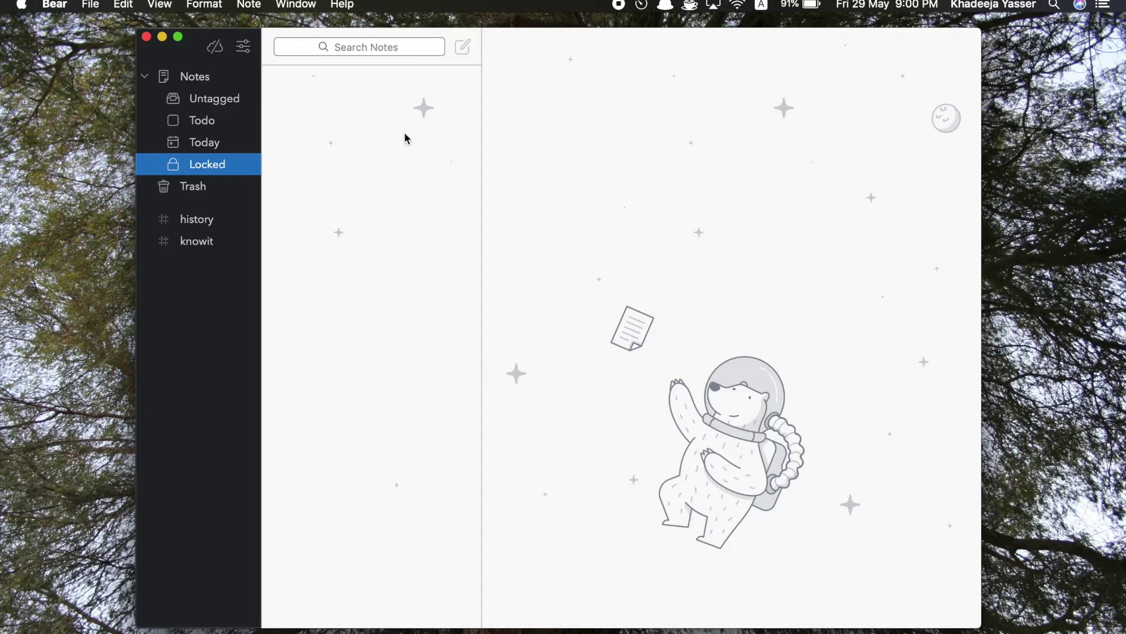
Step: Permanently delete the trashed note 'A wonderful new note'
{"action": "left_click", "coordinate": [235, 189]}
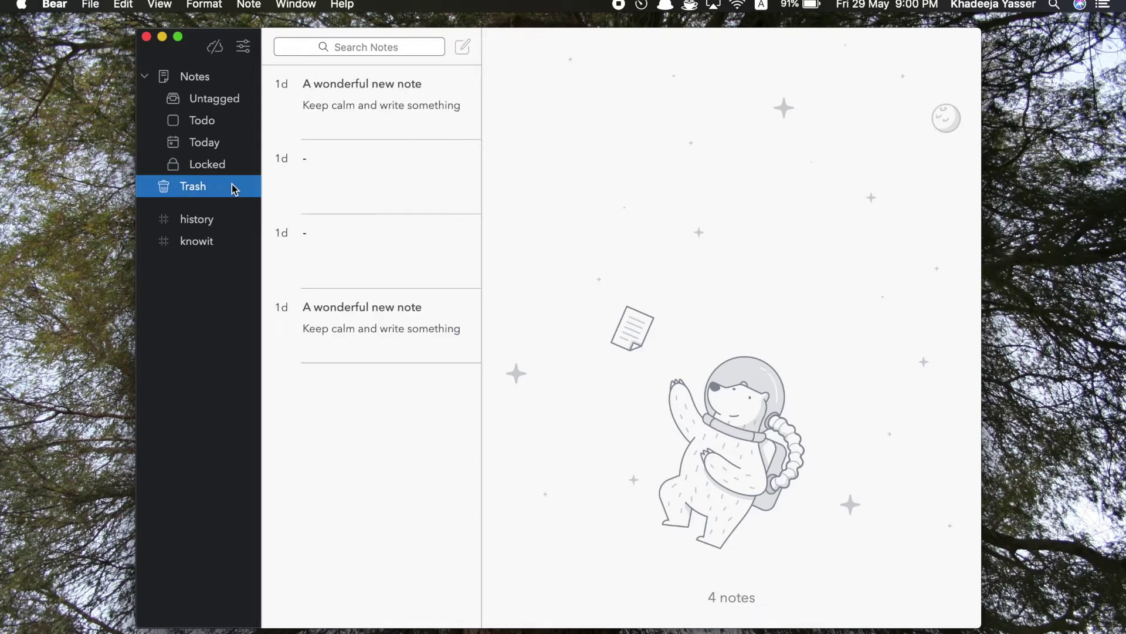
{"action": "left_click", "coordinate": [391, 88]}
{"action": "right_click", "coordinate": [393, 88]}
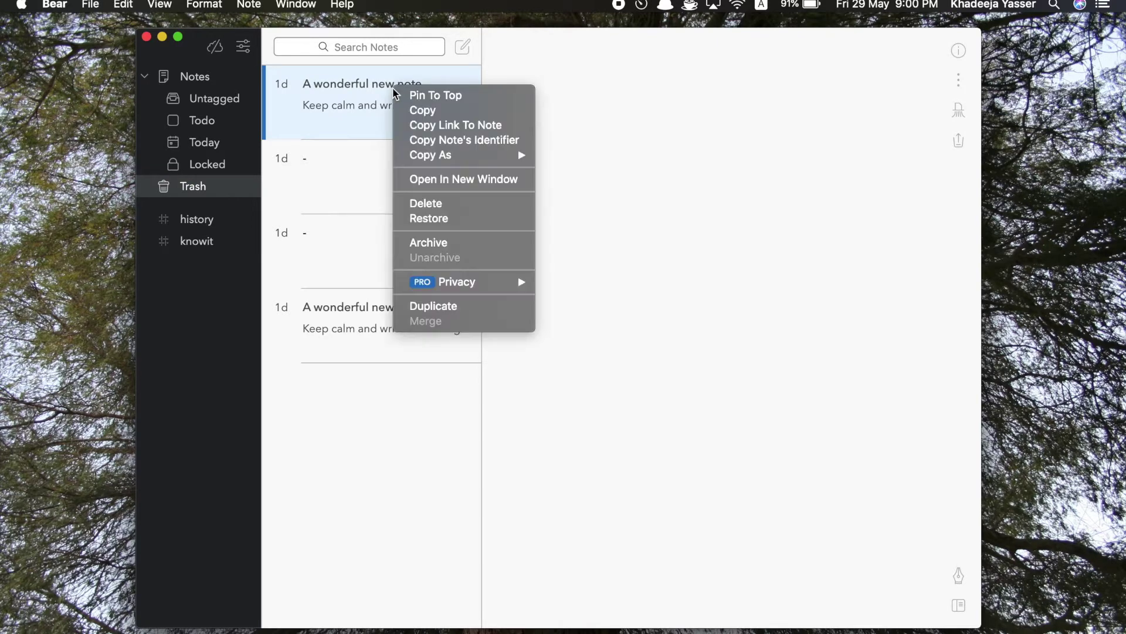
{"action": "left_click", "coordinate": [440, 205]}
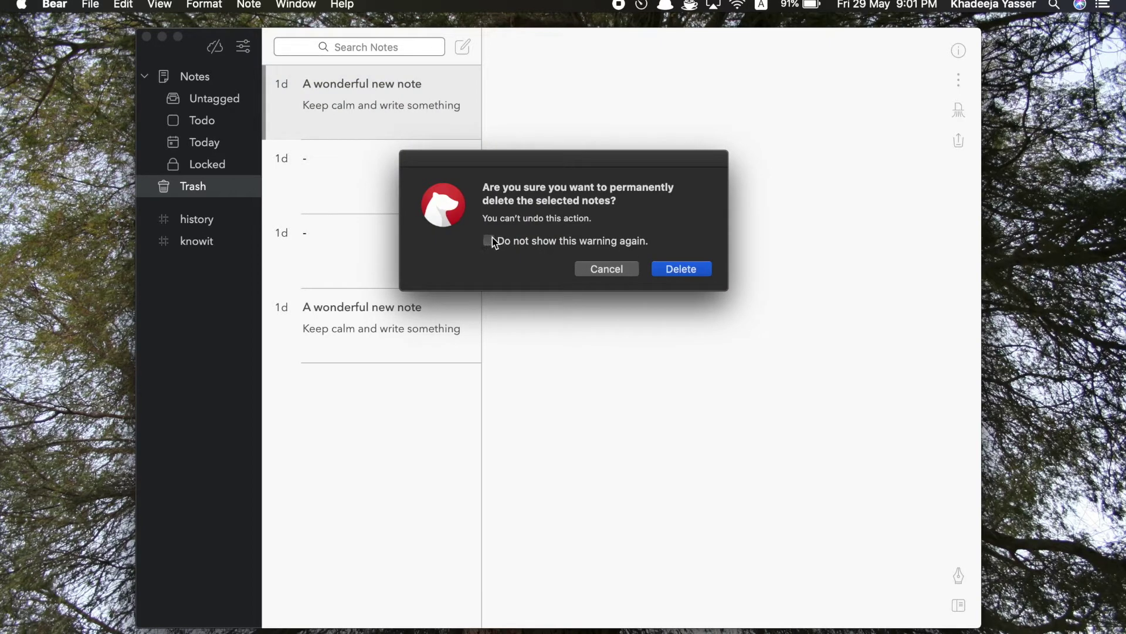
{"action": "left_click", "coordinate": [671, 270]}
Step: Permanently delete the three remaining notes in the Trash
{"action": "left_click", "coordinate": [397, 242], "text": "shift"}
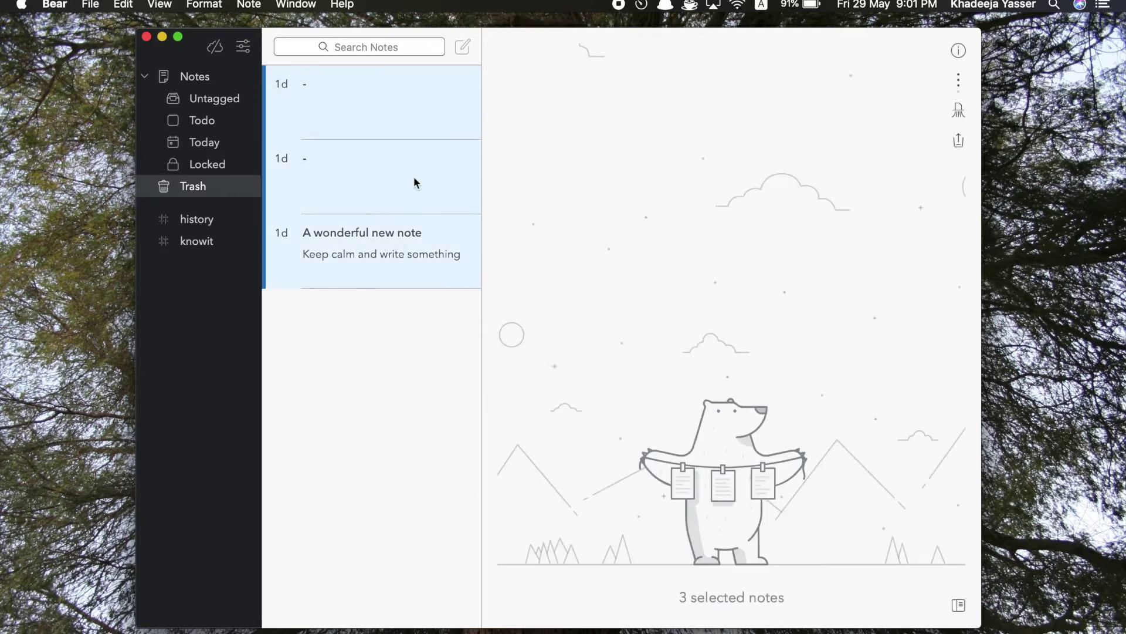
{"action": "right_click", "coordinate": [414, 176]}
{"action": "left_click", "coordinate": [445, 292]}
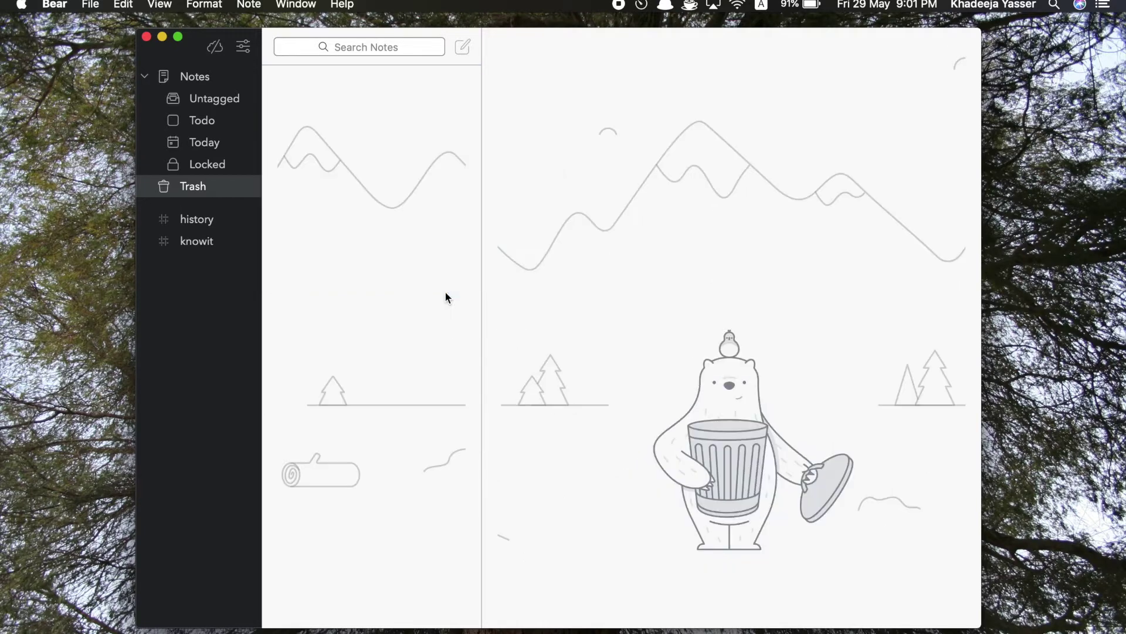
Step: Browse the history and knowit tags and open both history notes
{"action": "left_click", "coordinate": [194, 225]}
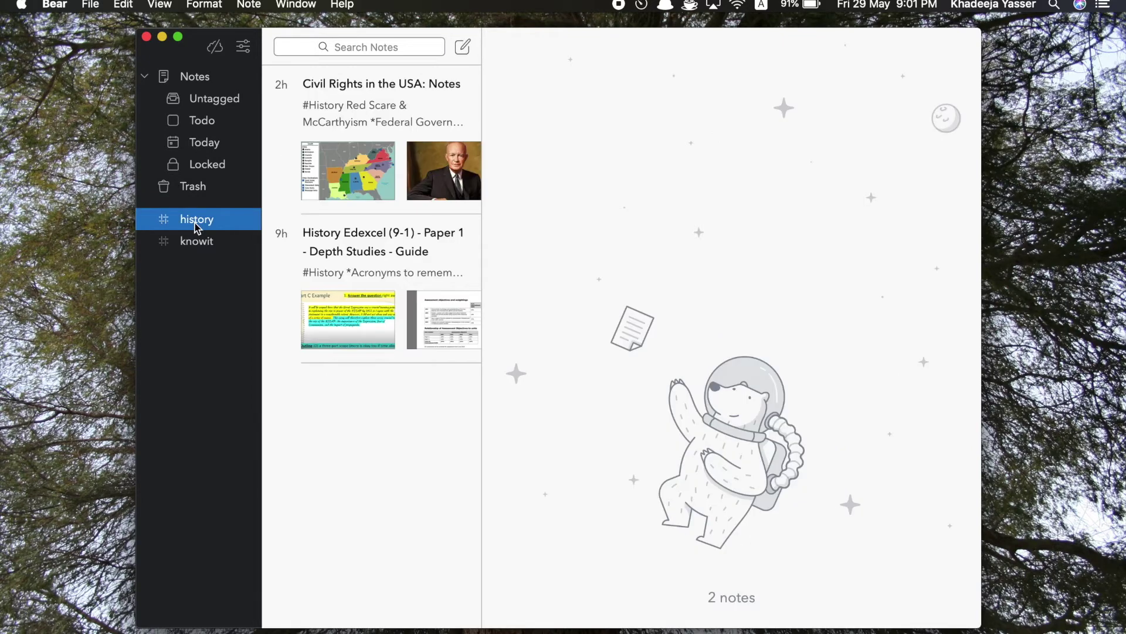
{"action": "left_click", "coordinate": [196, 241]}
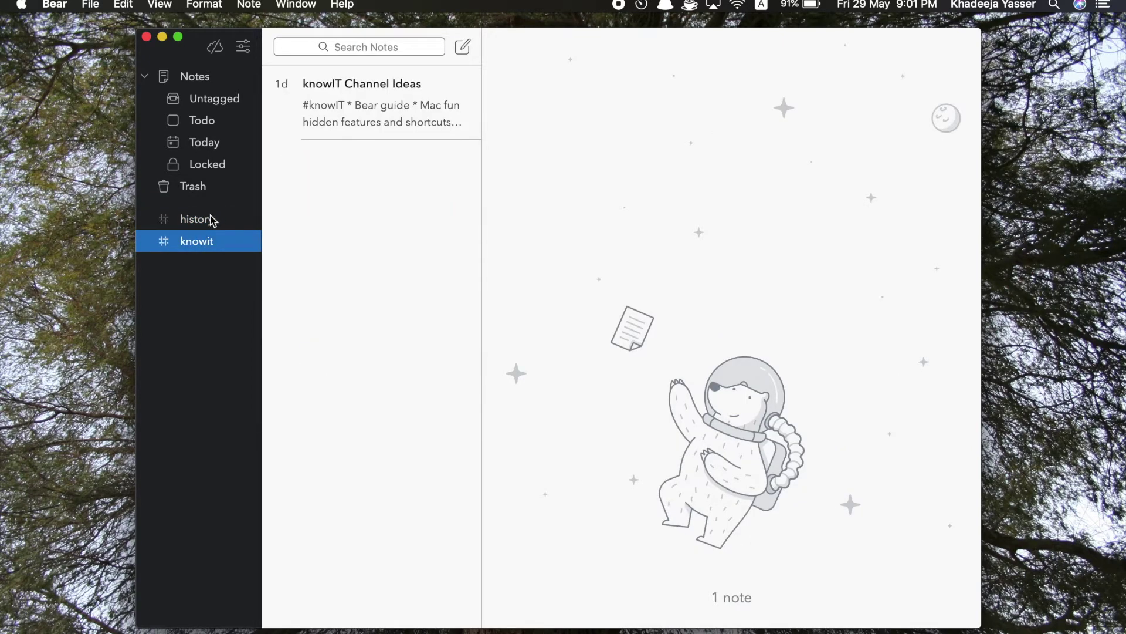
{"action": "left_click", "coordinate": [211, 220]}
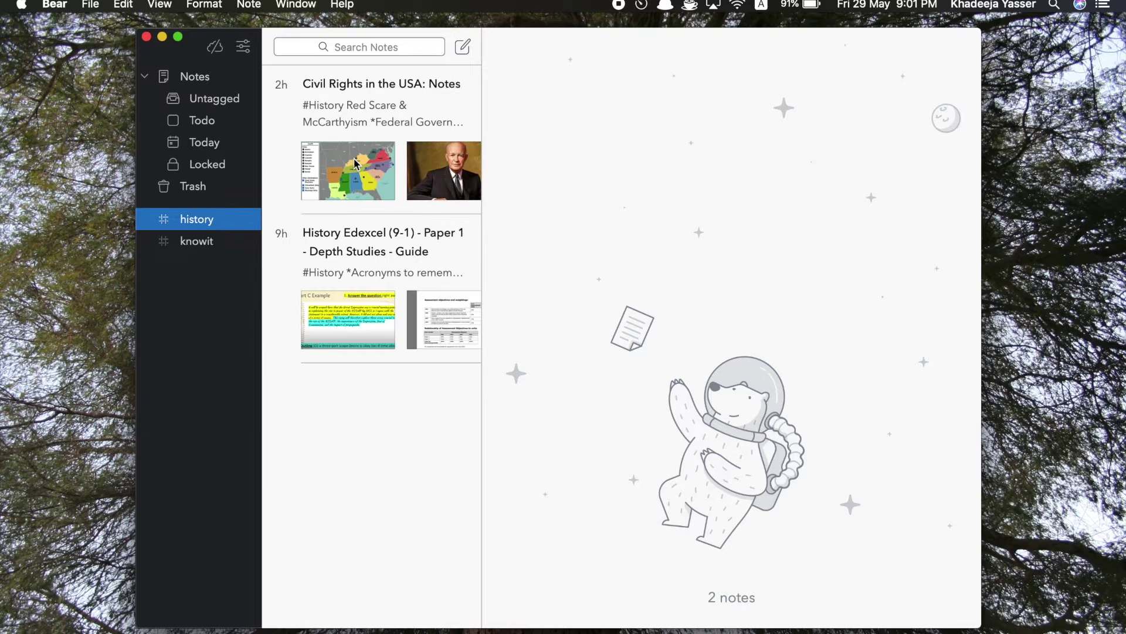
{"action": "left_click", "coordinate": [384, 139]}
{"action": "scroll", "coordinate": [633, 231], "scroll_direction": "down", "scroll_amount": 2}
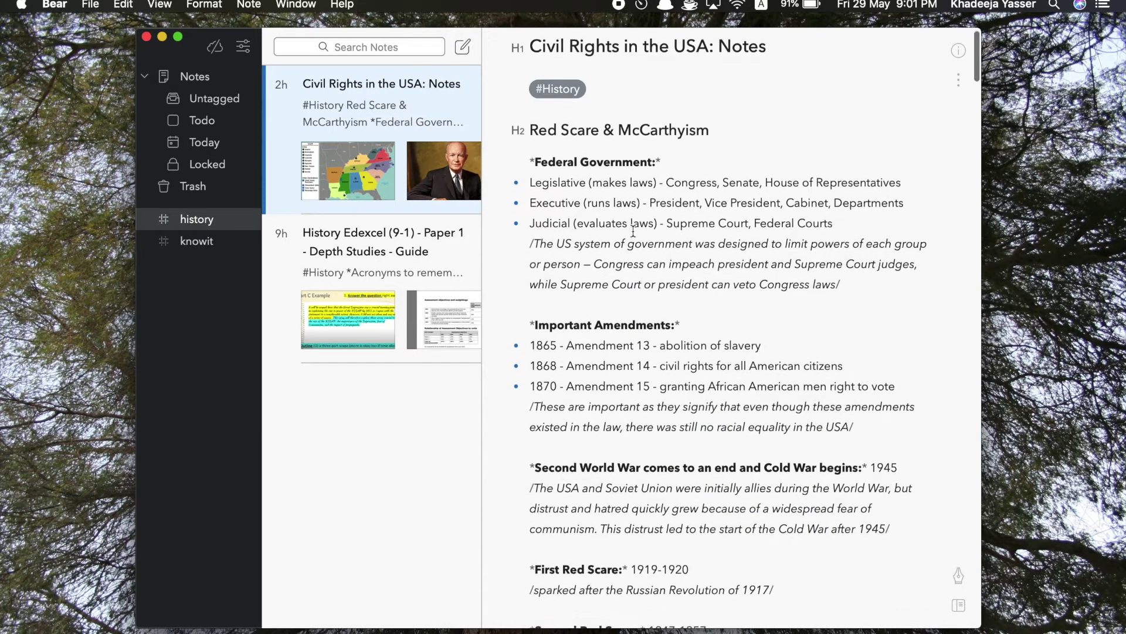
{"action": "scroll", "coordinate": [633, 230], "scroll_direction": "down", "scroll_amount": 3}
{"action": "scroll", "coordinate": [587, 252], "scroll_direction": "up", "scroll_amount": 4}
{"action": "left_click", "coordinate": [434, 272]}
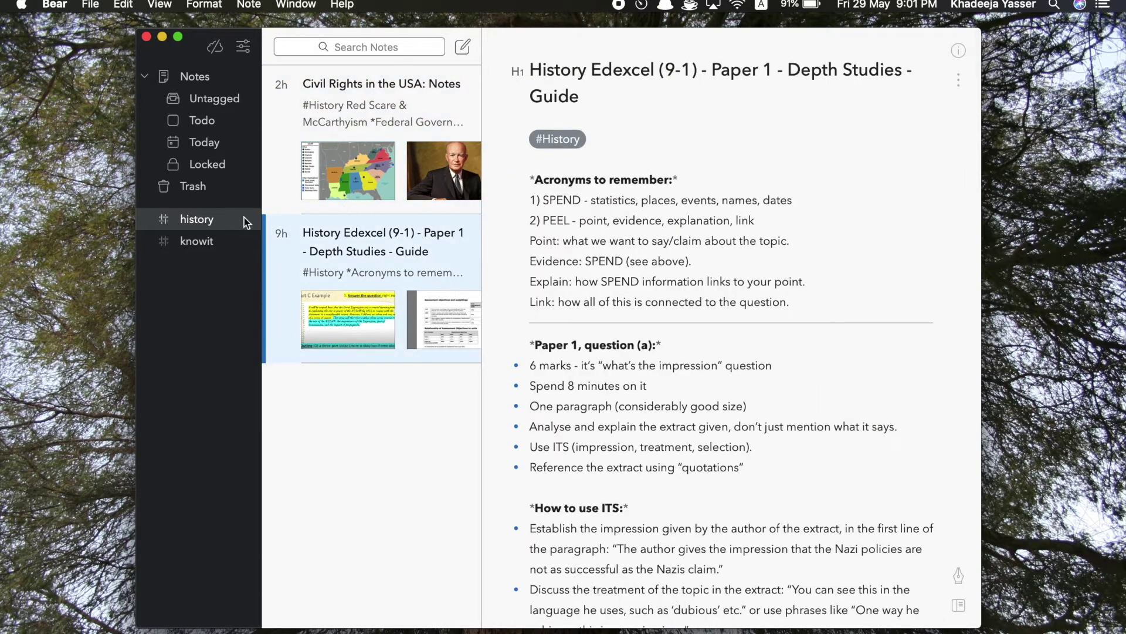
Step: Add then remove a #tag2 line in knowIT Channel Ideas, returning to the history tag
{"action": "left_click", "coordinate": [190, 245]}
{"action": "left_click", "coordinate": [396, 129]}
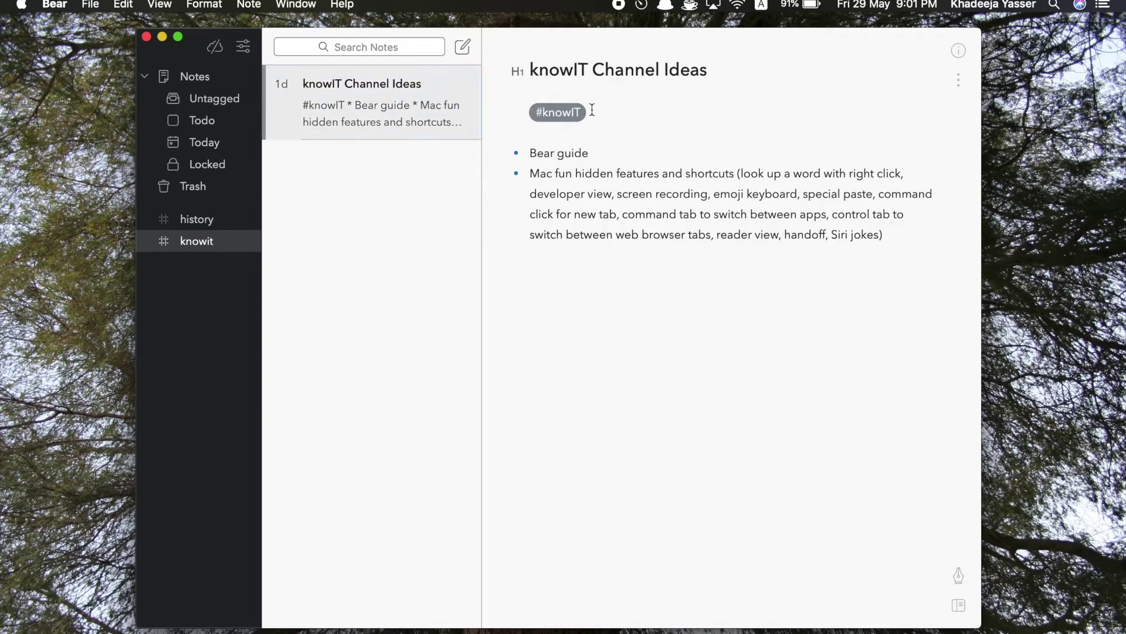
{"action": "left_click", "coordinate": [685, 267]}
{"action": "key", "text": "Return"}
{"action": "type", "text": "#tag2"}
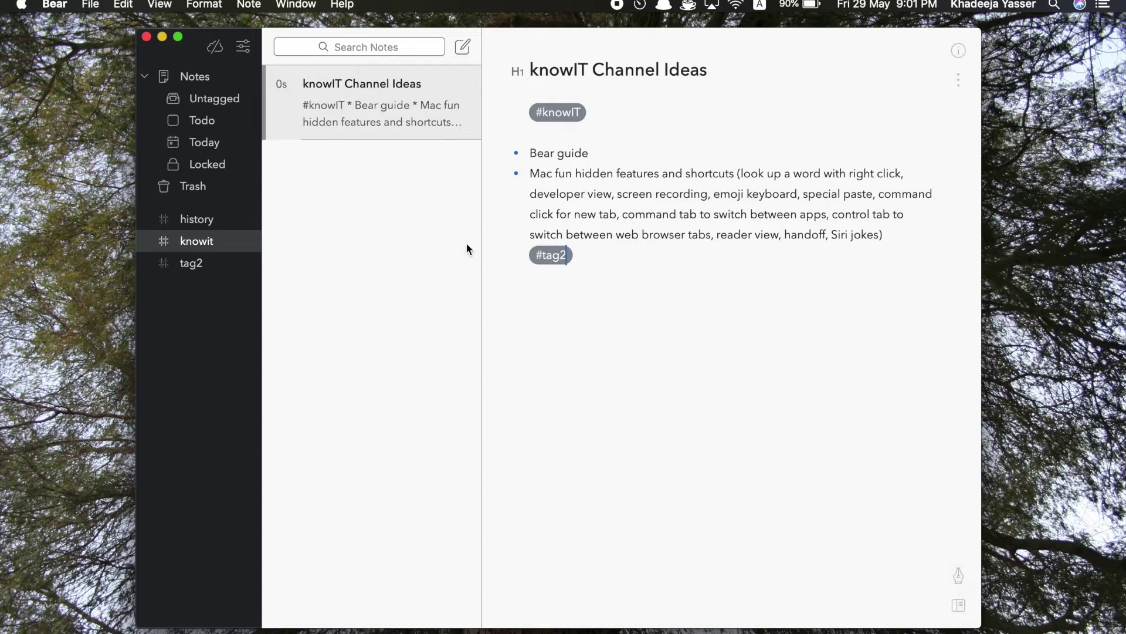
{"action": "left_click_drag", "start_coordinate": [588, 260], "coordinate": [516, 258]}
{"action": "key", "text": "BackSpace"}
{"action": "key", "text": "BackSpace"}
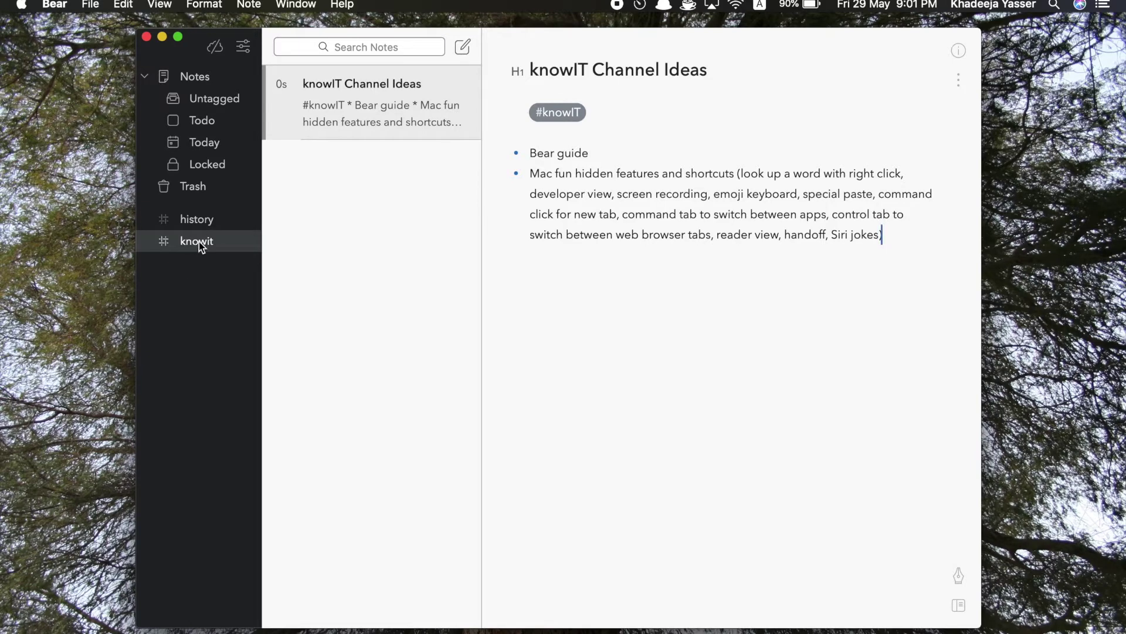
{"action": "left_click", "coordinate": [210, 227]}
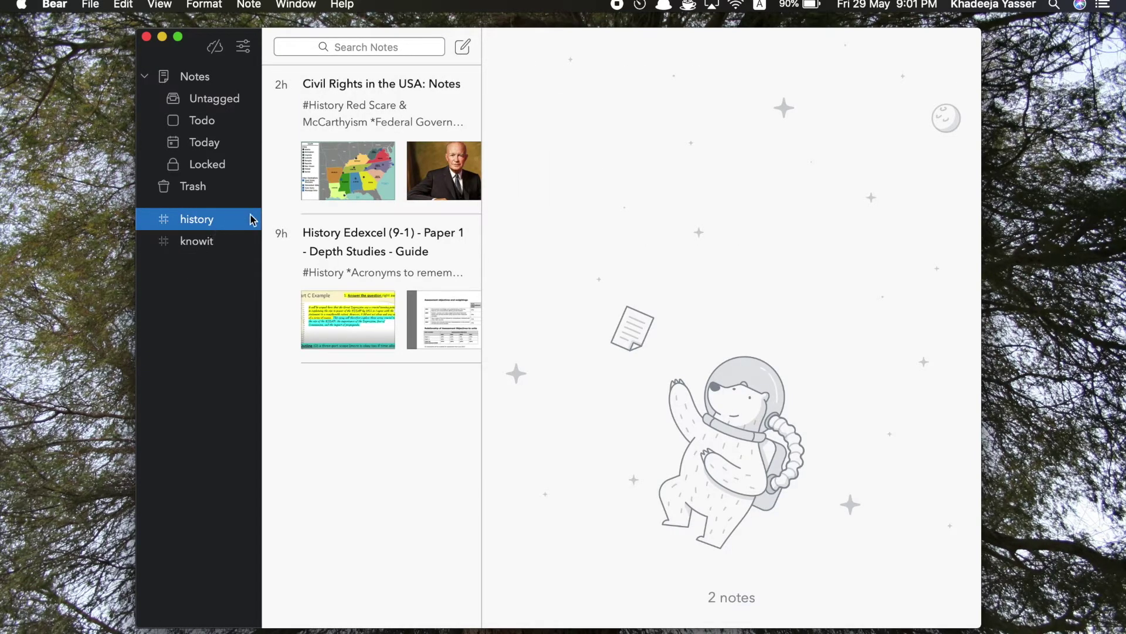
Step: Open the Civil Rights in the USA: Notes note, click into its title and show formatting options
{"action": "left_click", "coordinate": [429, 122]}
{"action": "scroll", "coordinate": [673, 244], "scroll_direction": "down", "scroll_amount": 3}
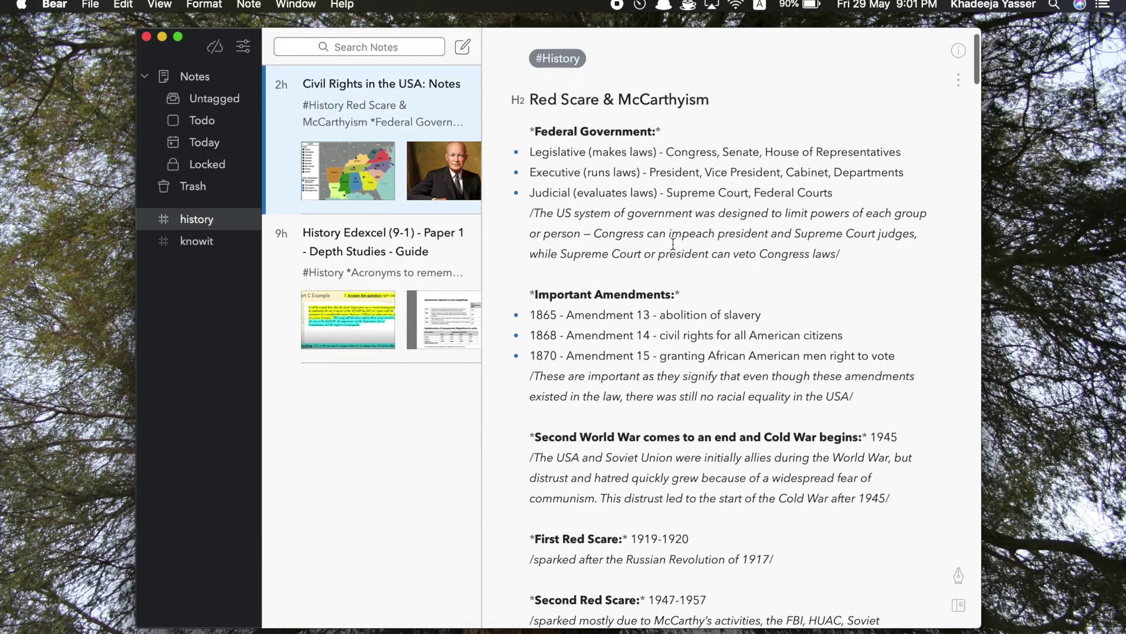
{"action": "scroll", "coordinate": [673, 243], "scroll_direction": "up", "scroll_amount": 3}
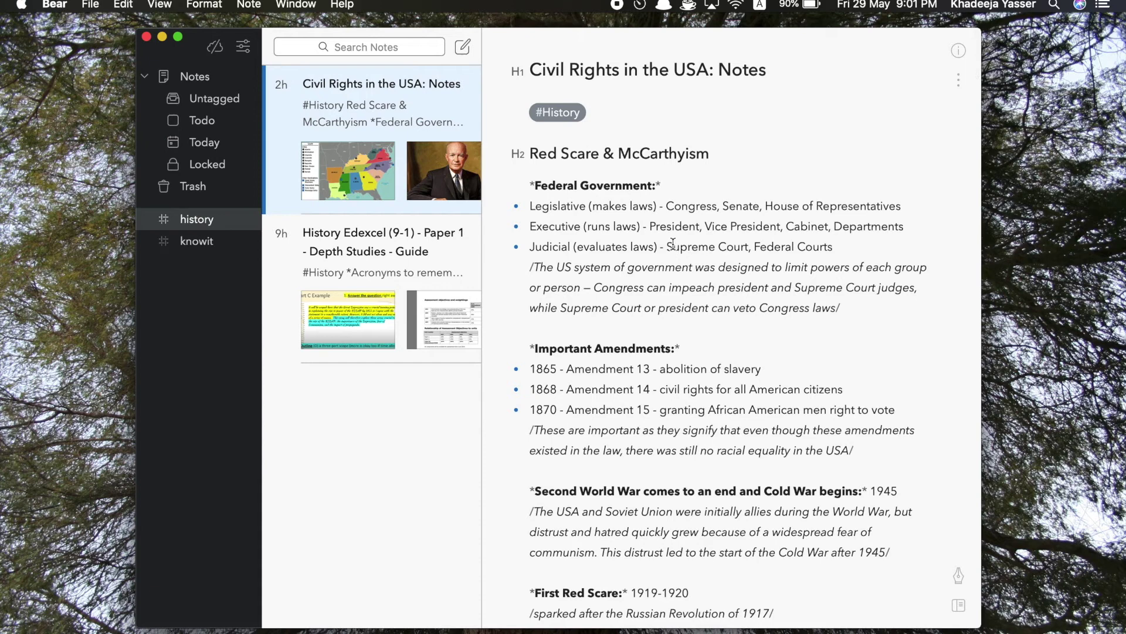
{"action": "left_click", "coordinate": [521, 69]}
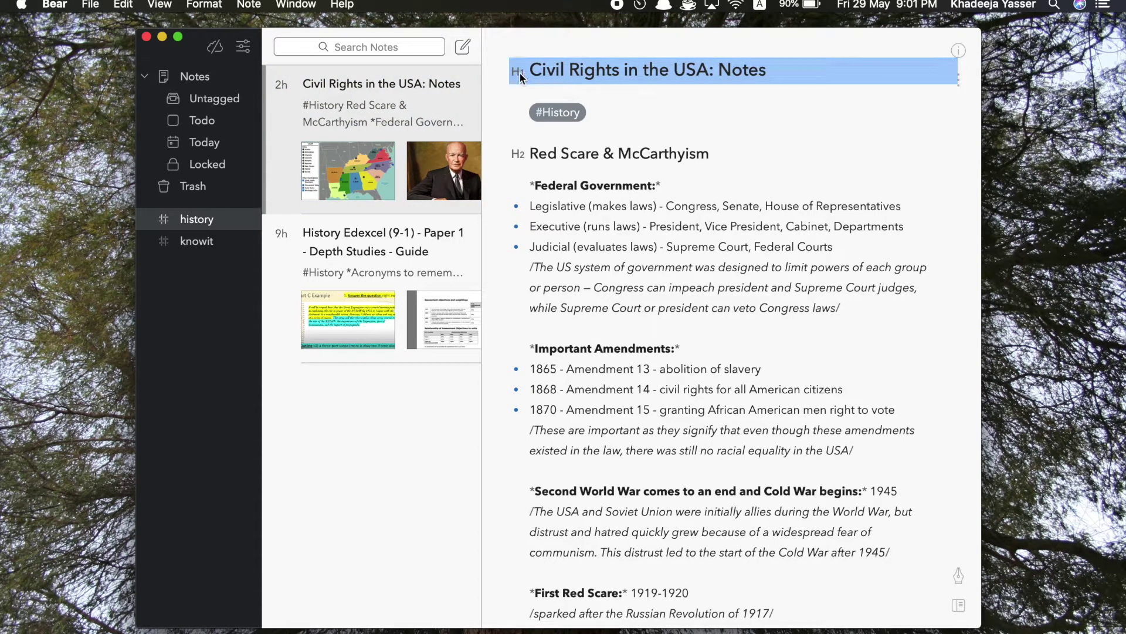
{"action": "left_click", "coordinate": [547, 69]}
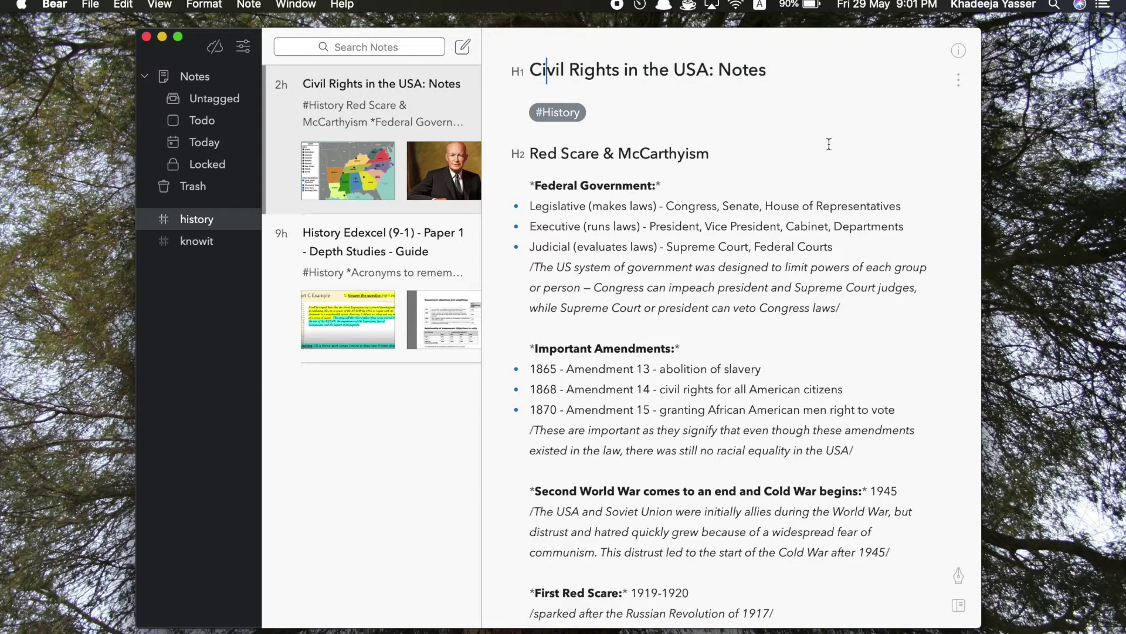
{"action": "left_click", "coordinate": [958, 577]}
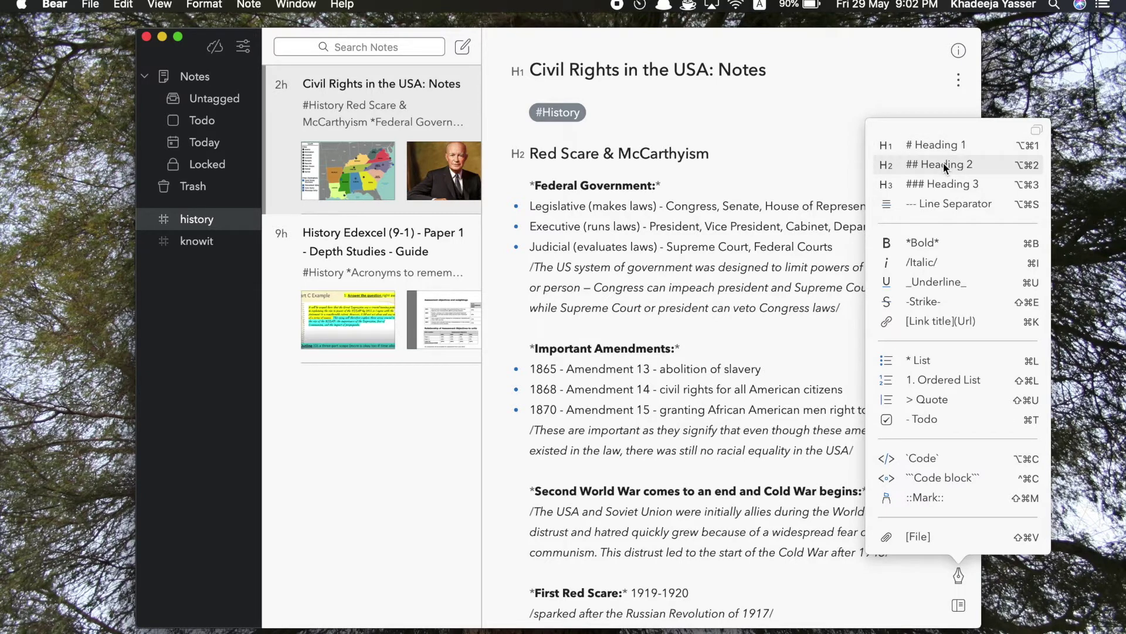
{"action": "key", "text": "Escape"}
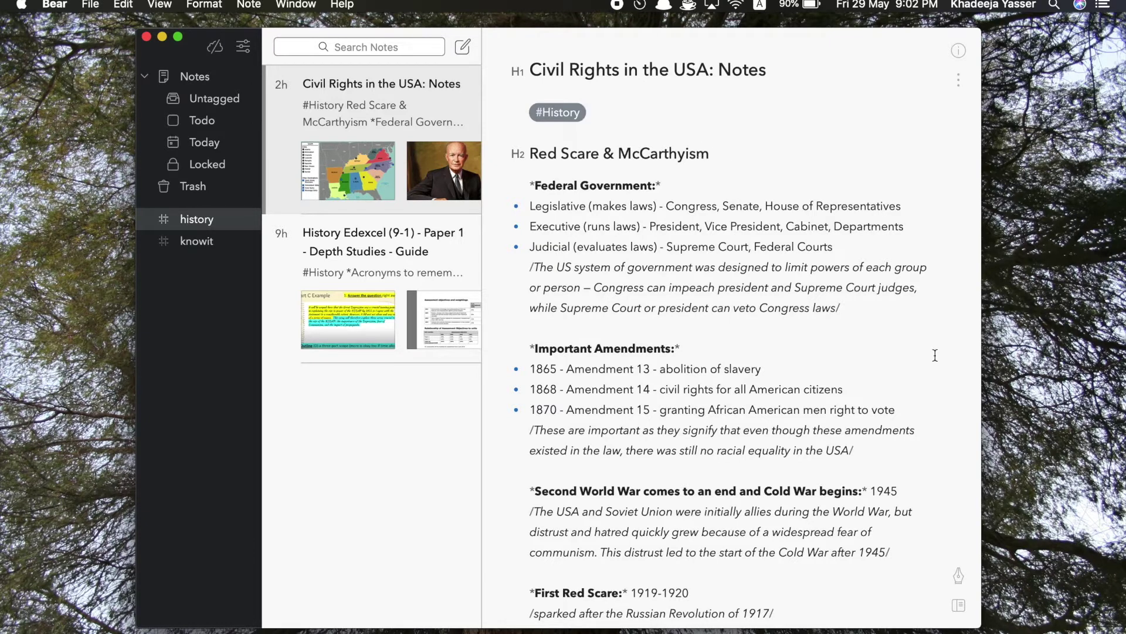
{"action": "double_click", "coordinate": [639, 185]}
{"action": "left_click", "coordinate": [660, 185]}
{"action": "left_click_drag", "start_coordinate": [663, 186], "coordinate": [533, 185]}
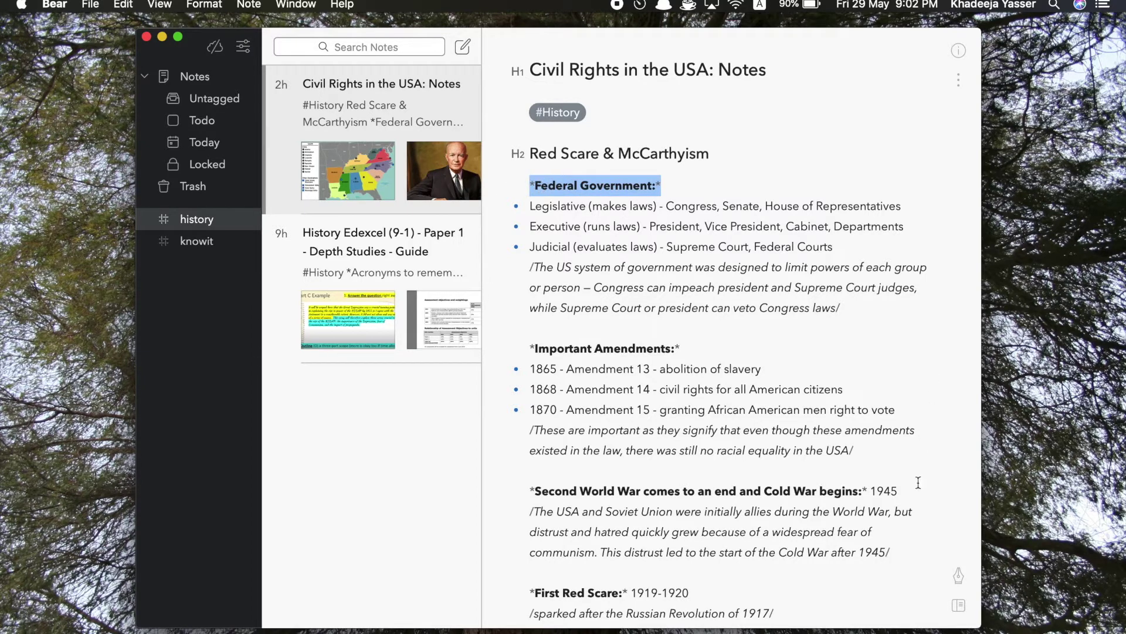
{"action": "left_click", "coordinate": [959, 578]}
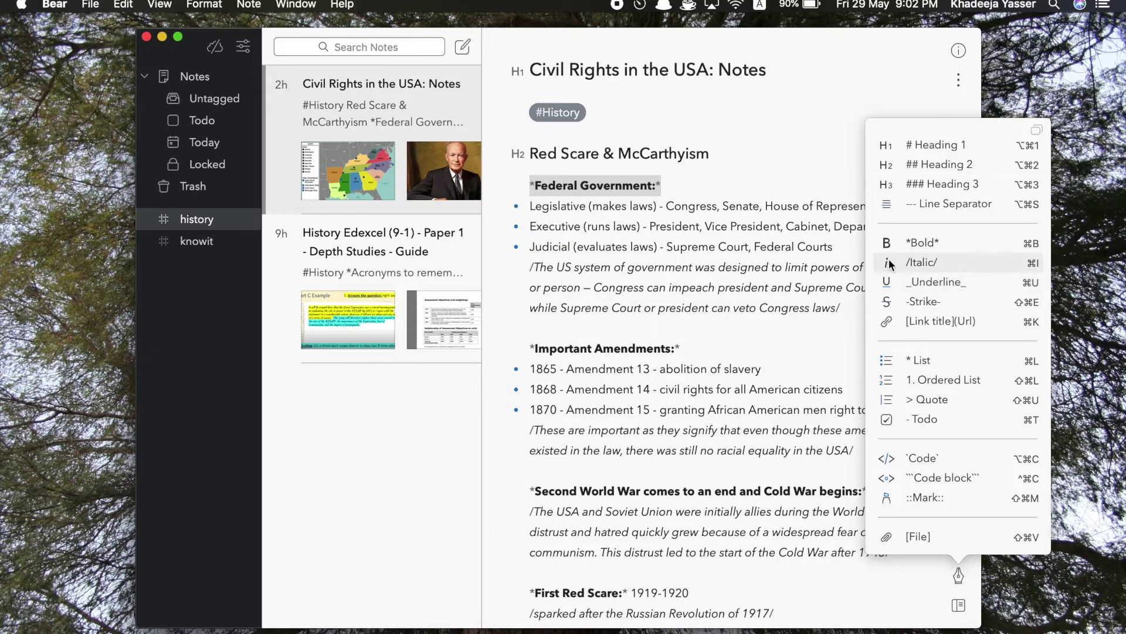
{"action": "left_click", "coordinate": [848, 246]}
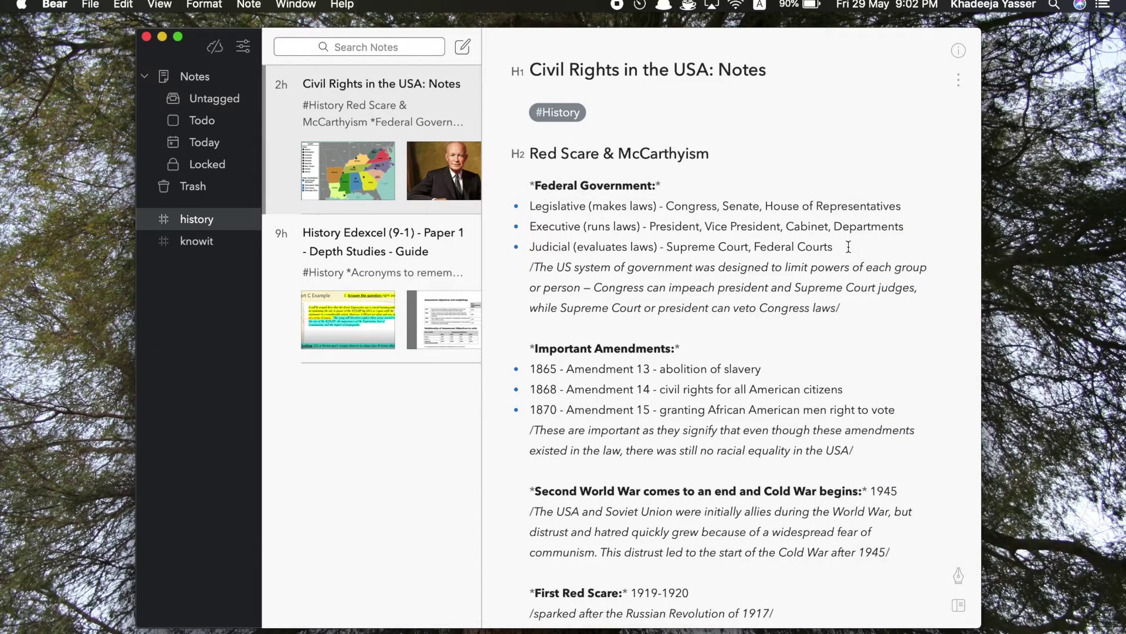
Step: Scroll to the Civil Rights 1945-1974 Southern USA map and open the formatting options
{"action": "scroll", "coordinate": [844, 248], "scroll_direction": "down", "scroll_amount": 15}
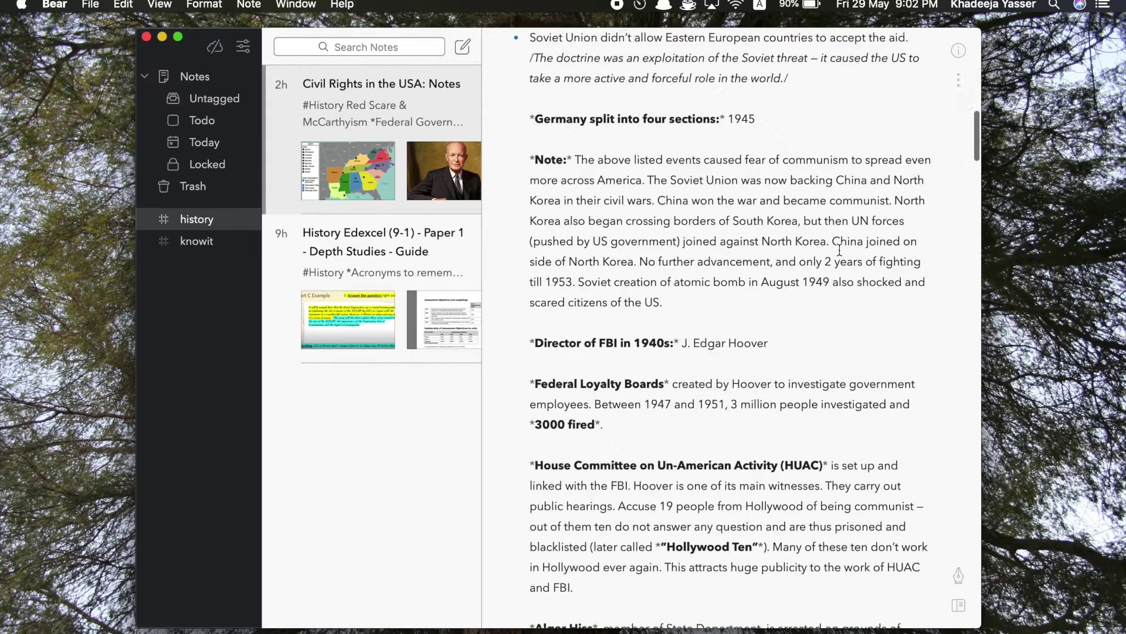
{"action": "scroll", "coordinate": [839, 250], "scroll_direction": "down", "scroll_amount": 20}
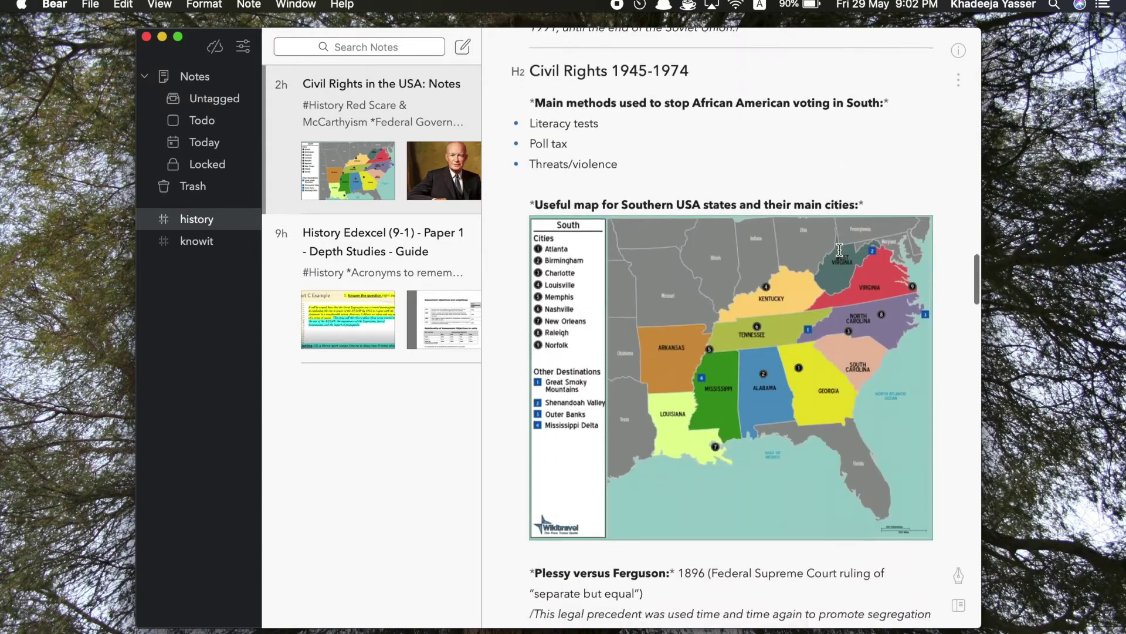
{"action": "scroll", "coordinate": [840, 250], "scroll_direction": "up", "scroll_amount": 3}
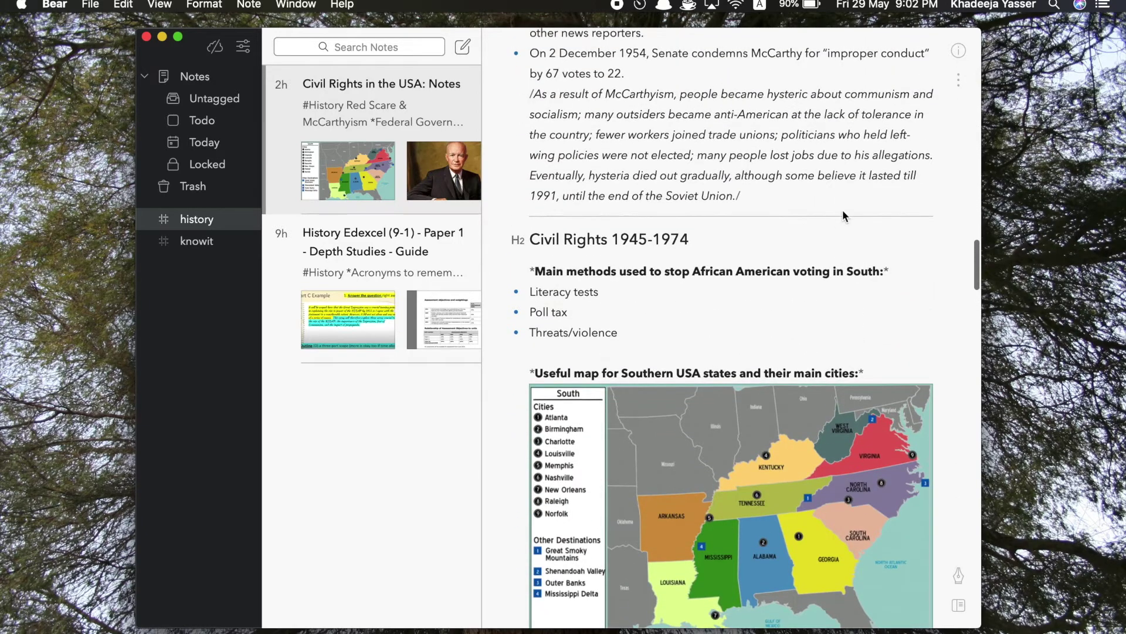
{"action": "left_click", "coordinate": [959, 575]}
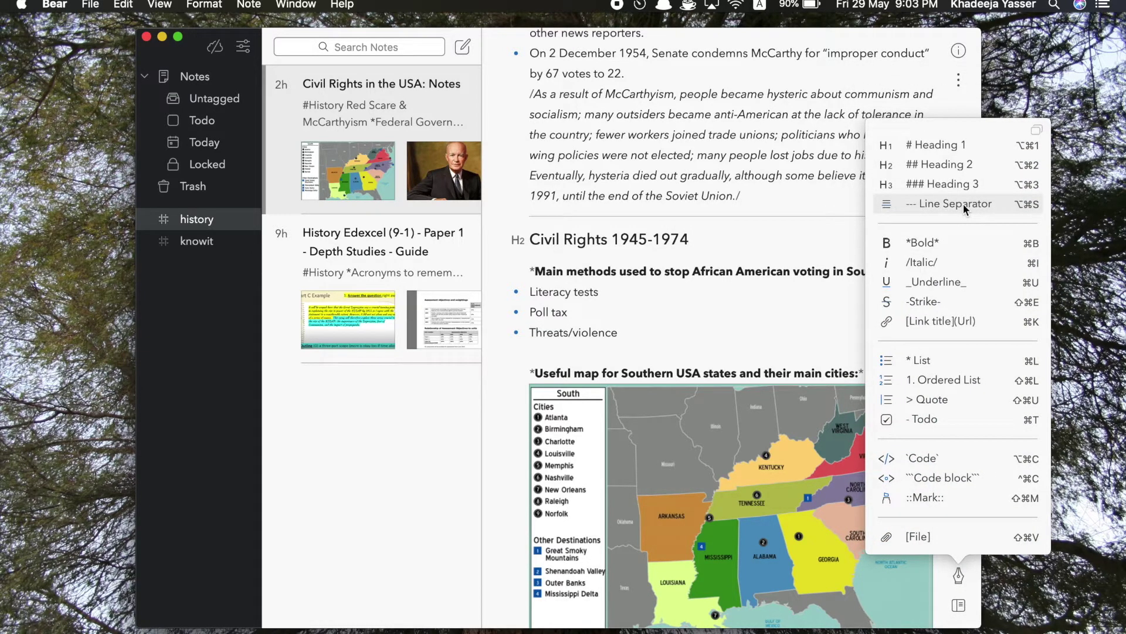
{"action": "left_click", "coordinate": [833, 212]}
{"action": "scroll", "coordinate": [833, 212], "scroll_direction": "down", "scroll_amount": 5}
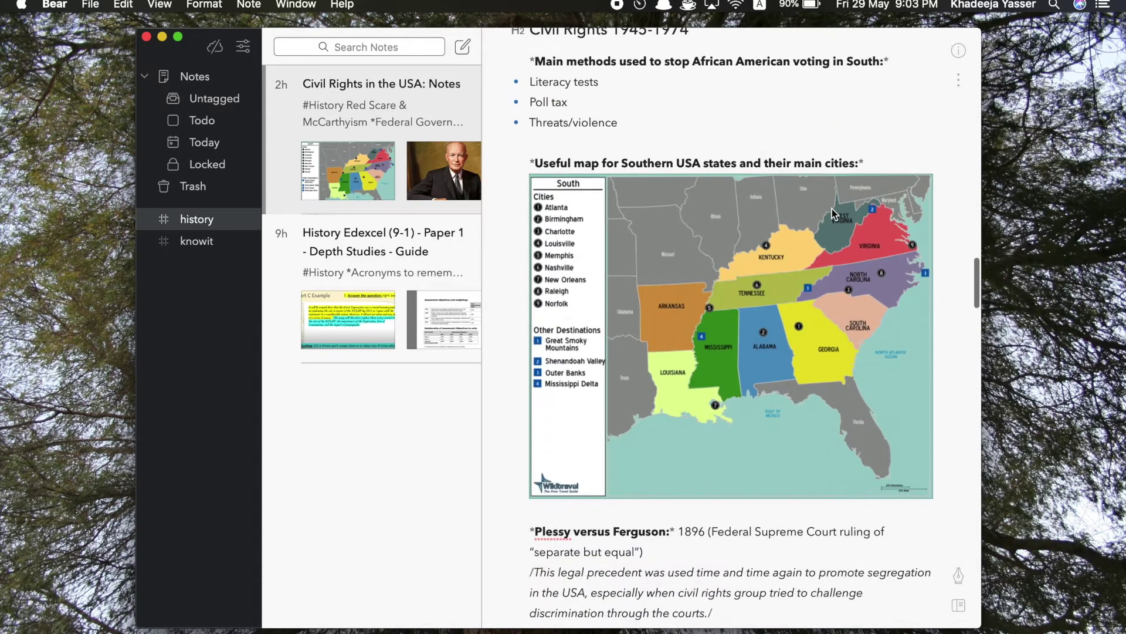
{"action": "left_click", "coordinate": [960, 577]}
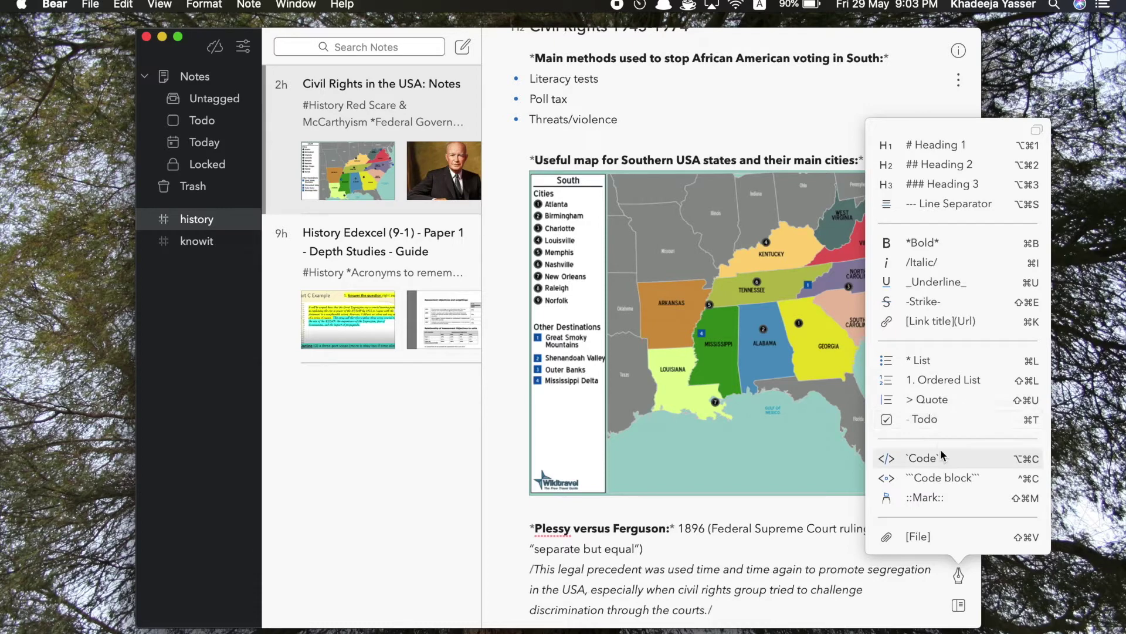
{"action": "left_click", "coordinate": [933, 464]}
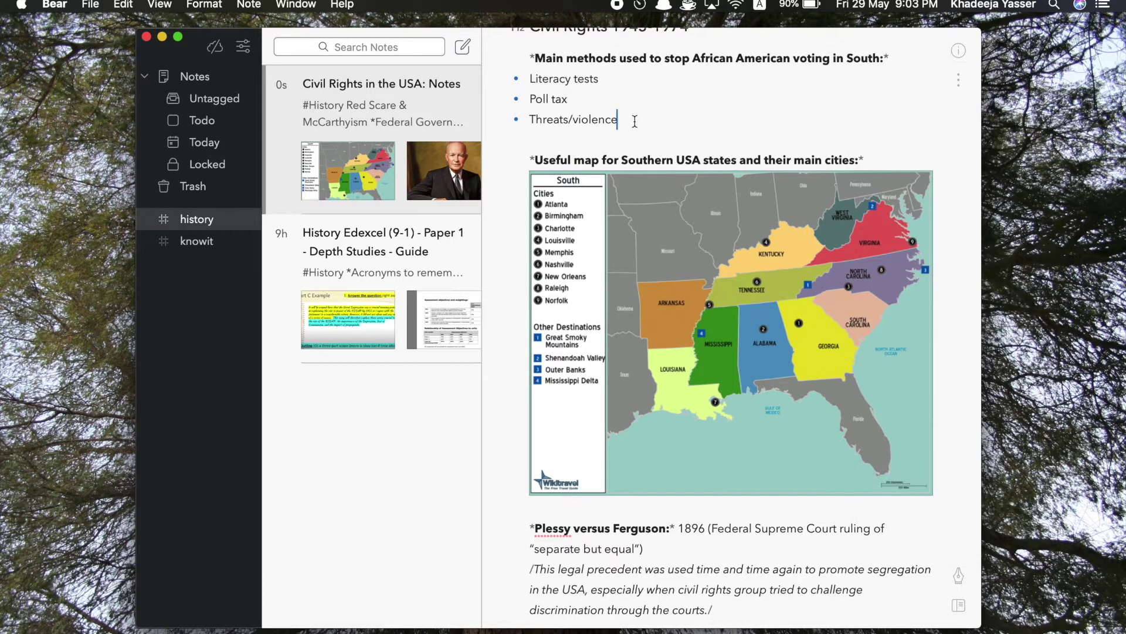
{"action": "scroll", "coordinate": [635, 121], "scroll_direction": "down", "scroll_amount": 5}
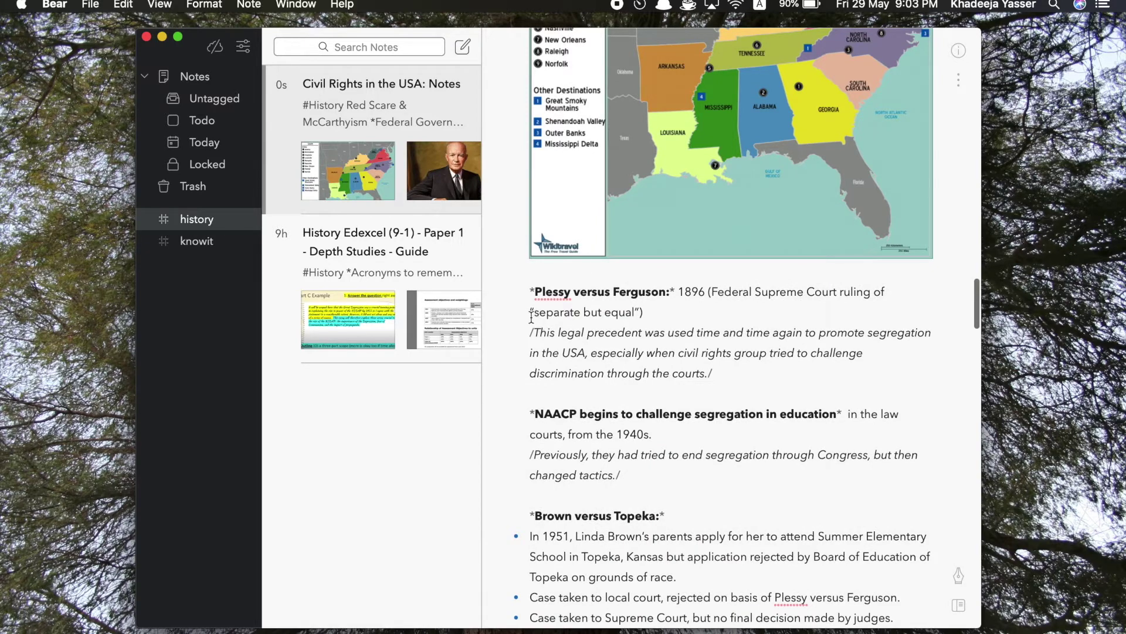
{"action": "left_click_drag", "start_coordinate": [530, 314], "coordinate": [640, 317]}
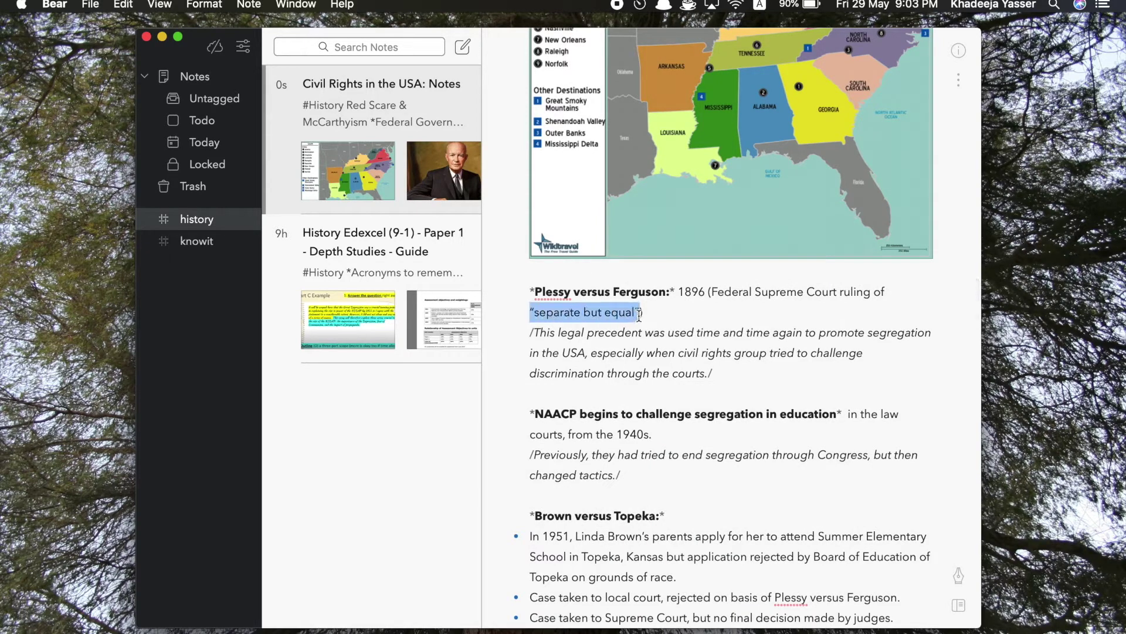
{"action": "left_click", "coordinate": [960, 575]}
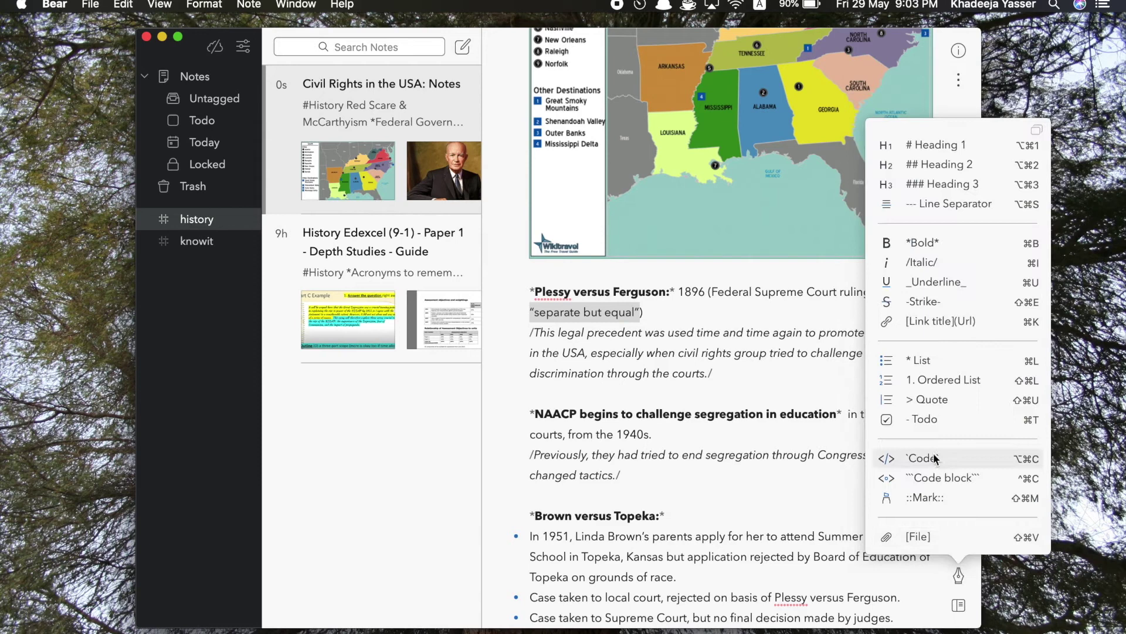
{"action": "left_click", "coordinate": [936, 454]}
{"action": "left_click", "coordinate": [720, 317]}
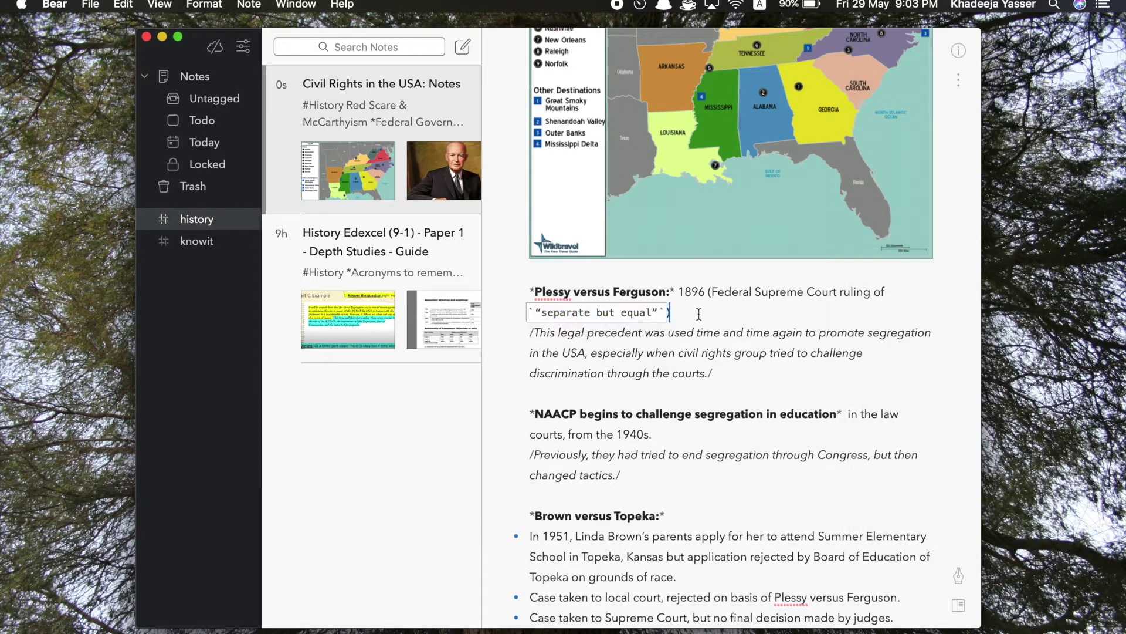
{"action": "key", "text": "super+z"}
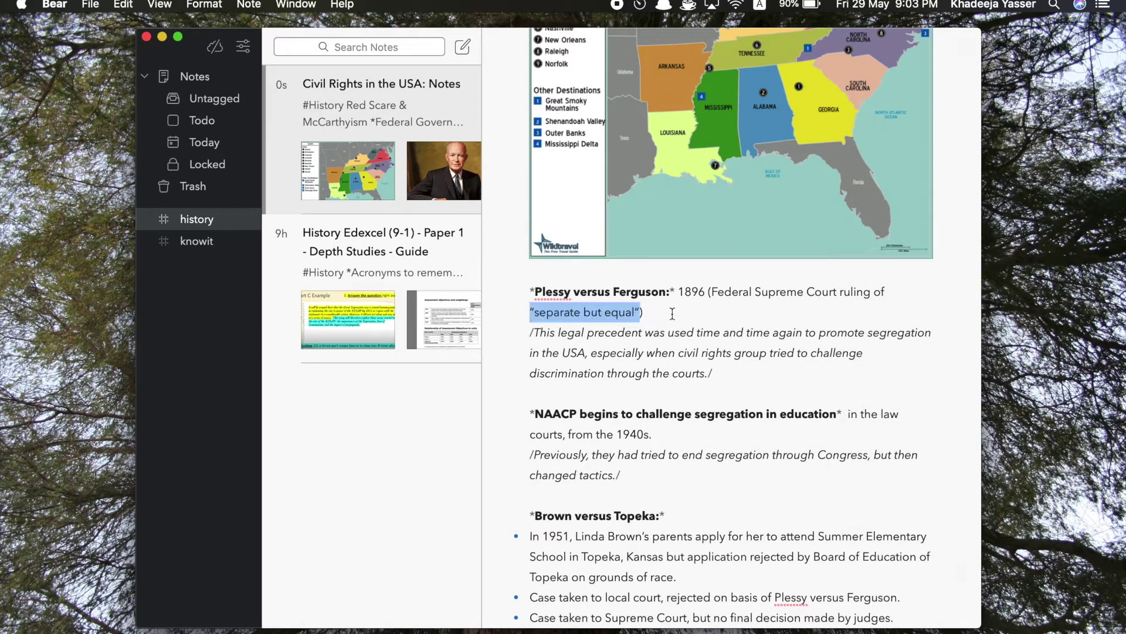
{"action": "left_click", "coordinate": [959, 575]}
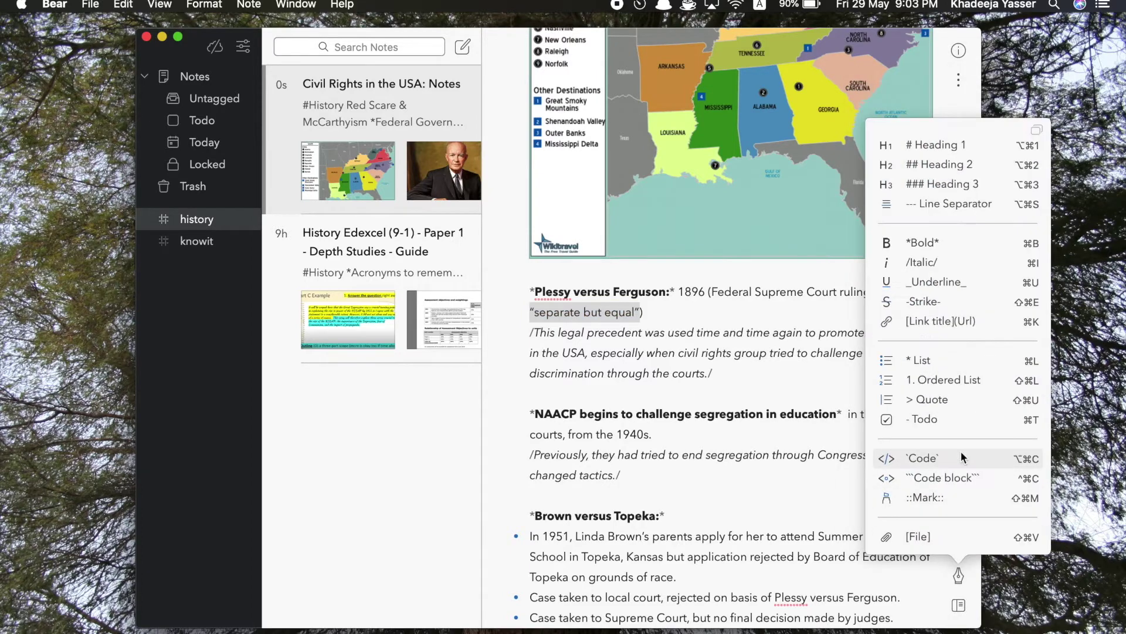
{"action": "left_click", "coordinate": [964, 476]}
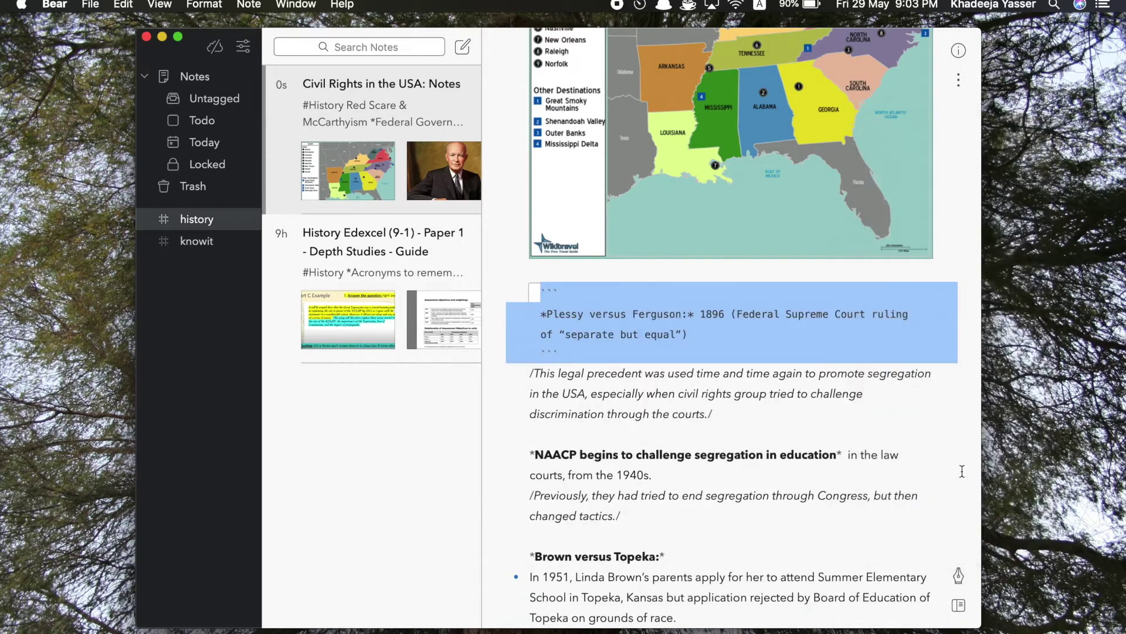
{"action": "left_click", "coordinate": [757, 355]}
{"action": "key", "text": "super+z"}
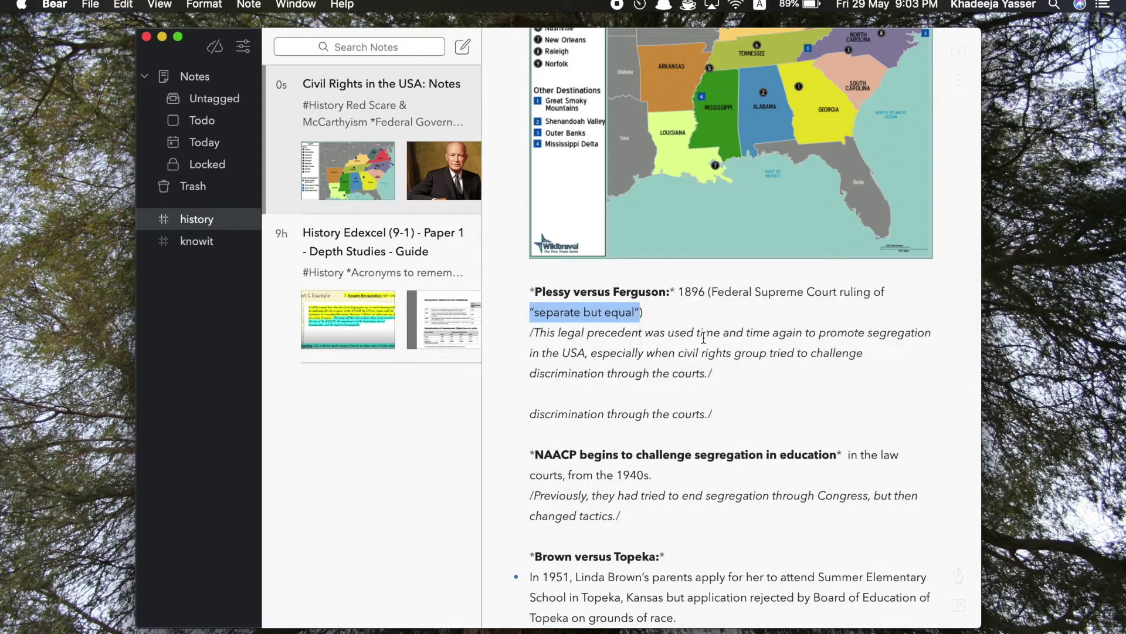
{"action": "left_click", "coordinate": [959, 576]}
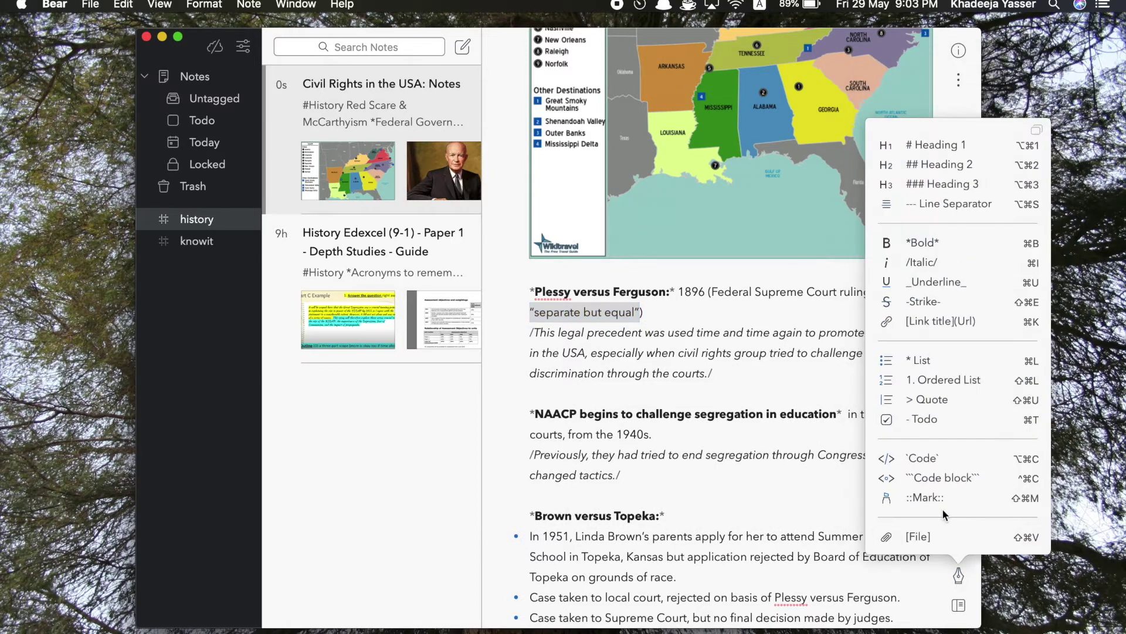
{"action": "left_click", "coordinate": [947, 509]}
{"action": "left_click", "coordinate": [785, 374]}
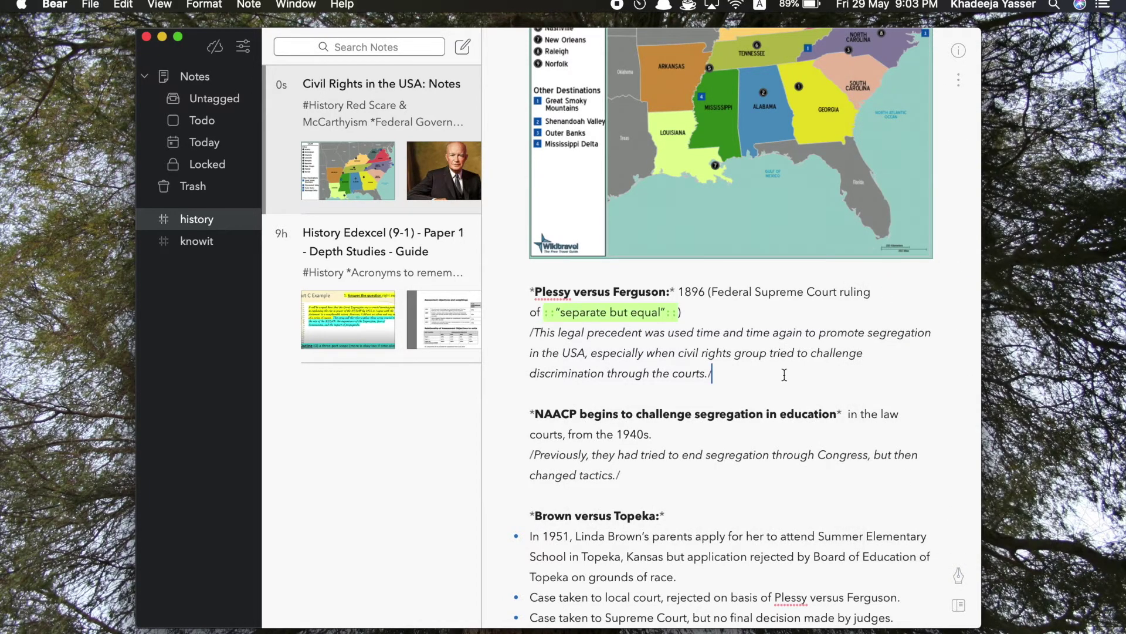
{"action": "key", "text": "super+z"}
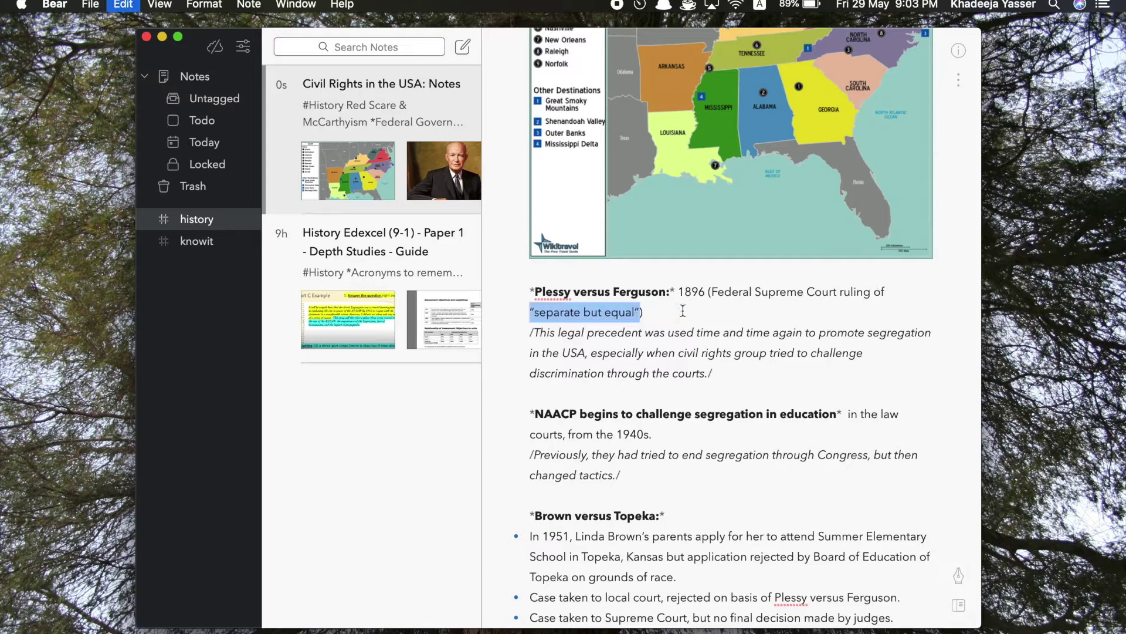
{"action": "left_click", "coordinate": [958, 577]}
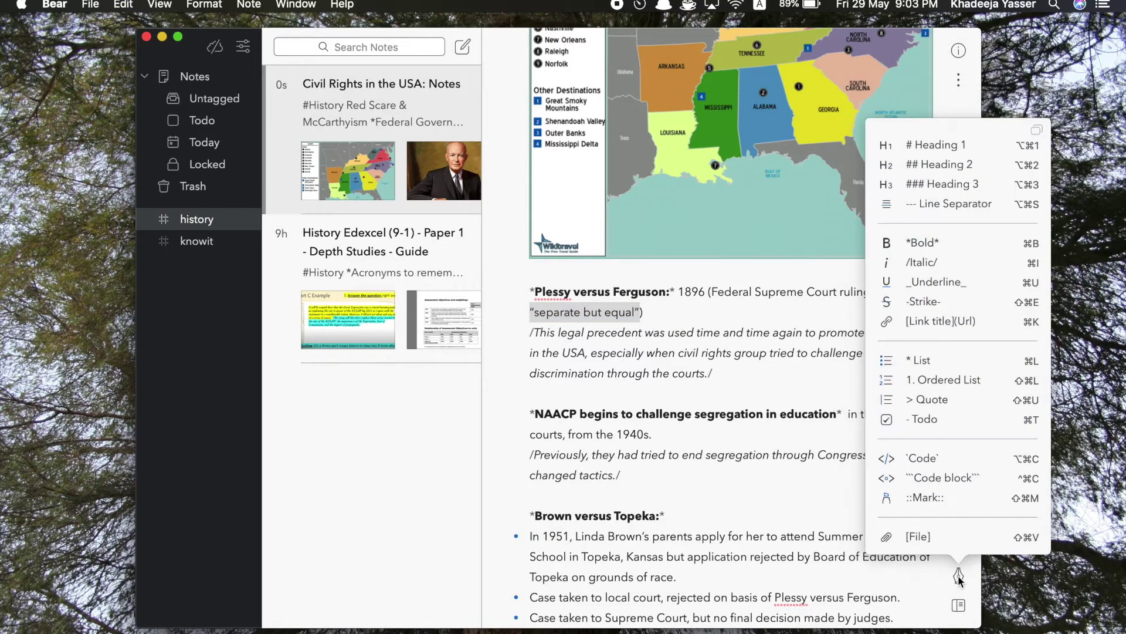
{"action": "left_click", "coordinate": [939, 534]}
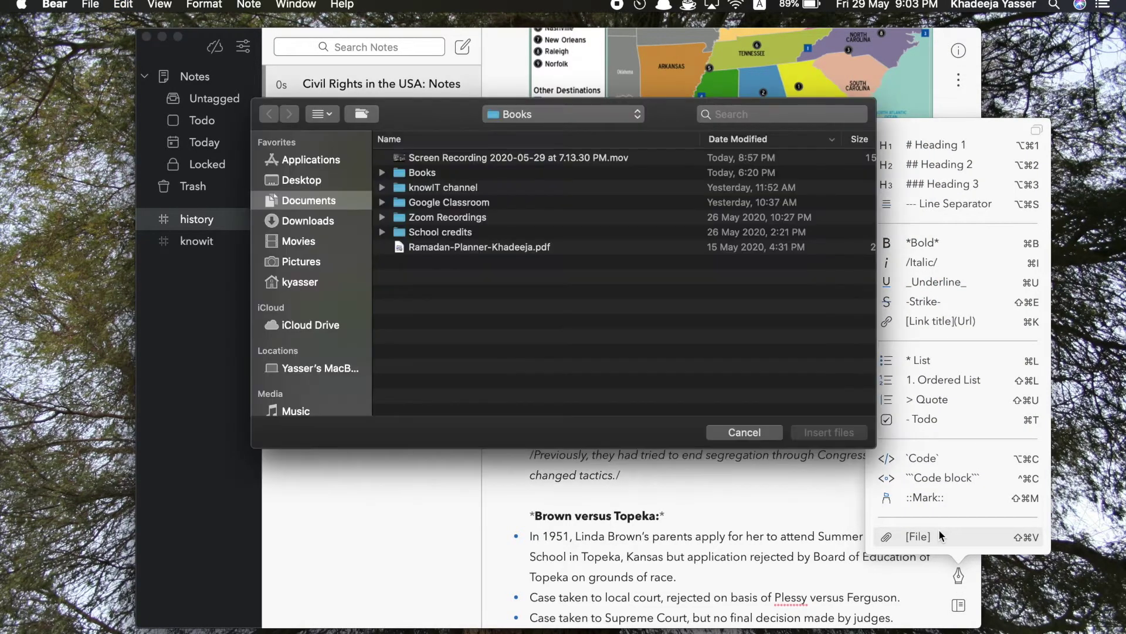
{"action": "left_click", "coordinate": [775, 432]}
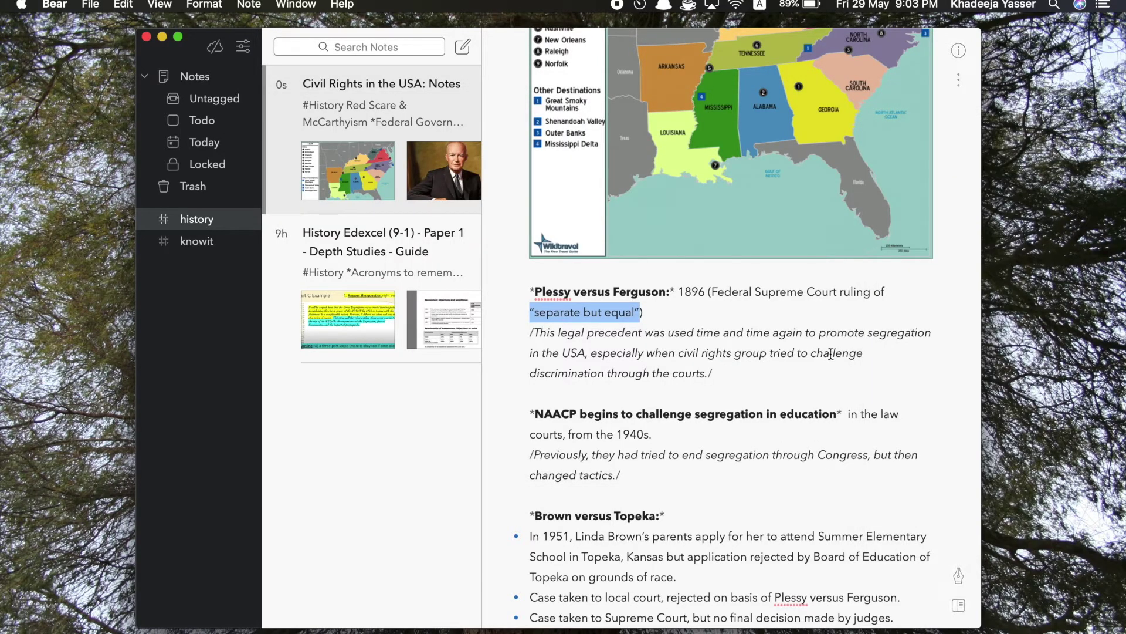
{"action": "left_click", "coordinate": [838, 376]}
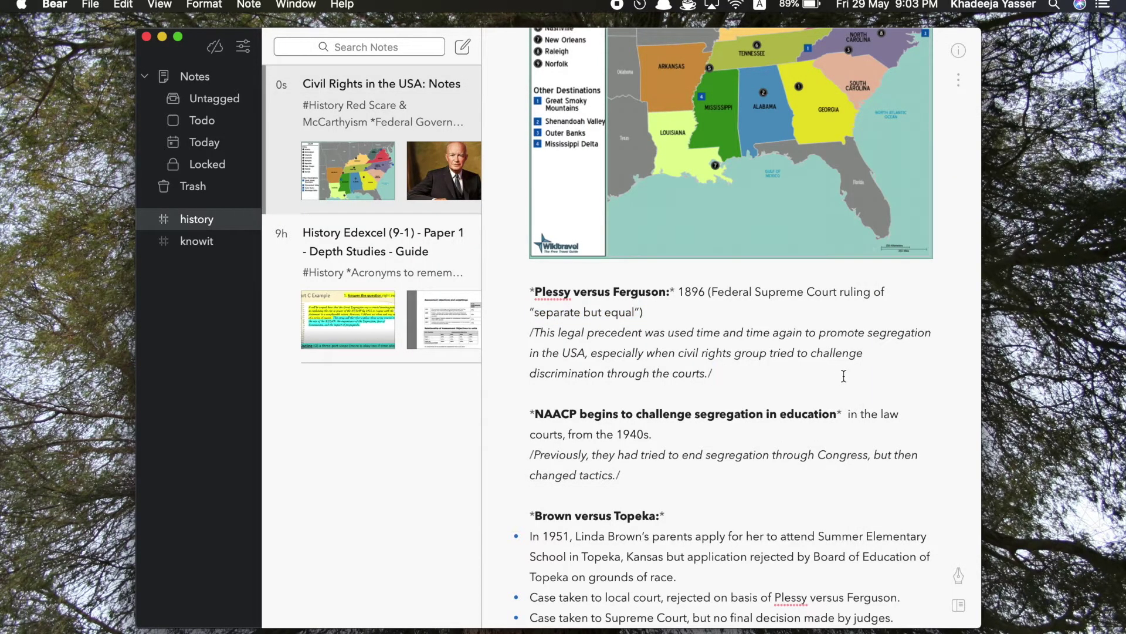
Step: Switch to the editor-only layout so the Civil Rights note shows without sidebar or list
{"action": "scroll", "coordinate": [843, 376], "scroll_direction": "up", "scroll_amount": 20}
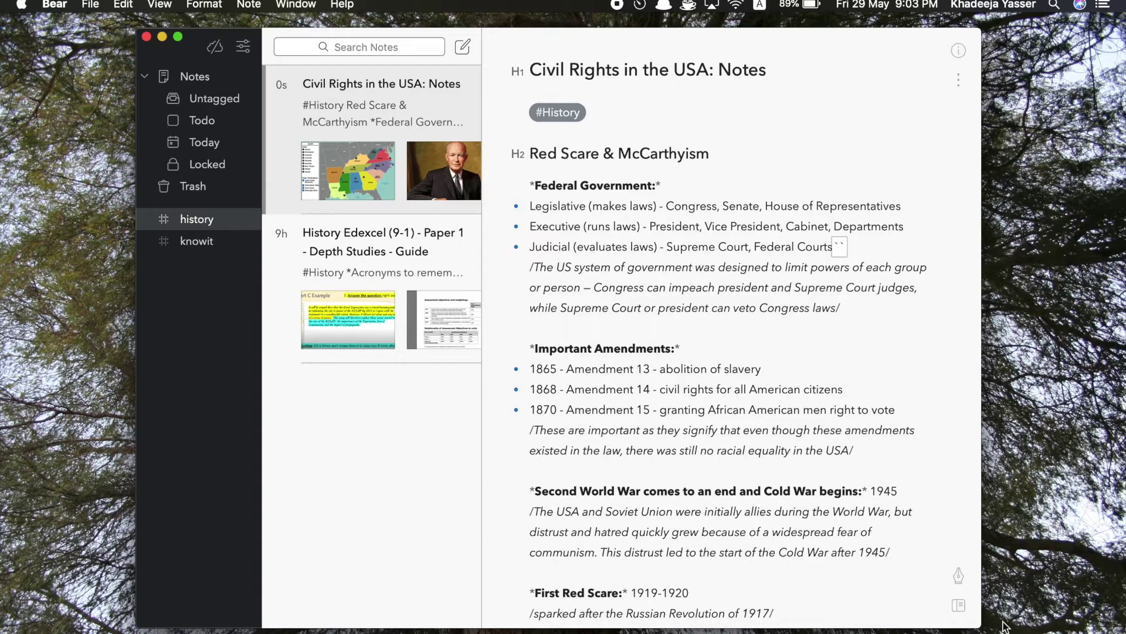
{"action": "mouse_move", "coordinate": [960, 605]}
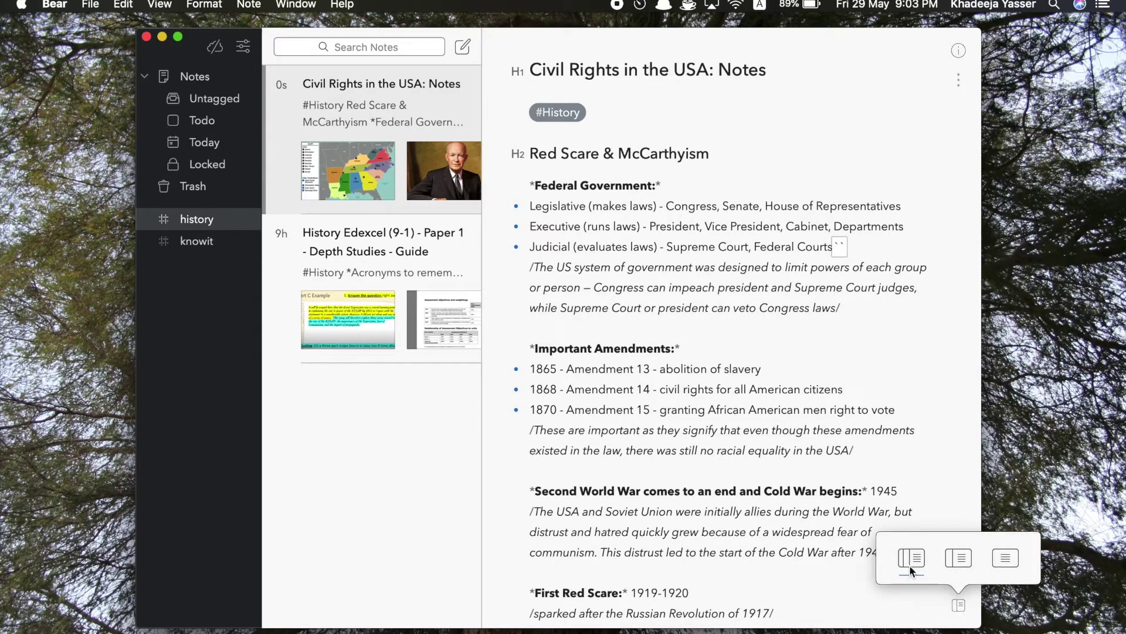
{"action": "left_click", "coordinate": [956, 560]}
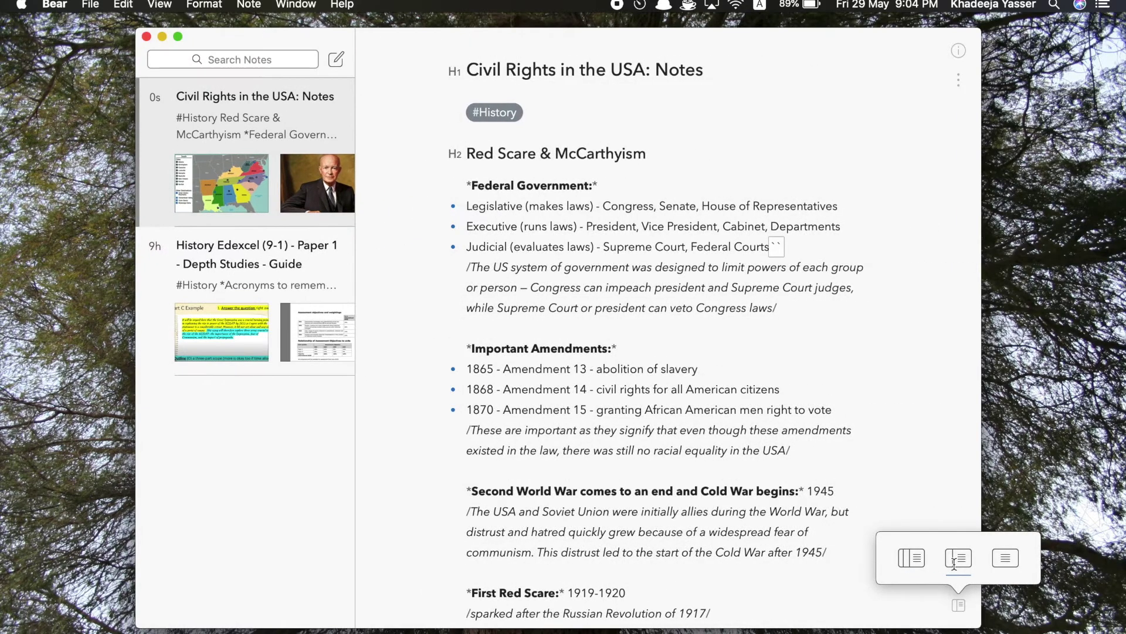
{"action": "left_click", "coordinate": [1008, 562]}
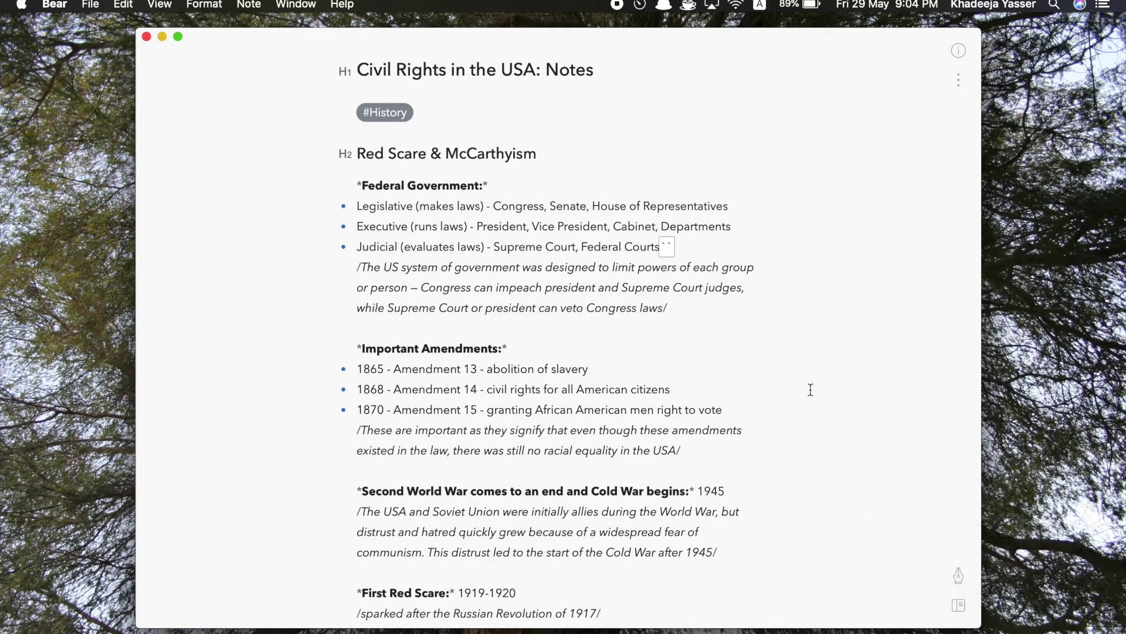
{"action": "scroll", "coordinate": [802, 328], "scroll_direction": "down", "scroll_amount": 3}
{"action": "scroll", "coordinate": [803, 328], "scroll_direction": "up", "scroll_amount": 5}
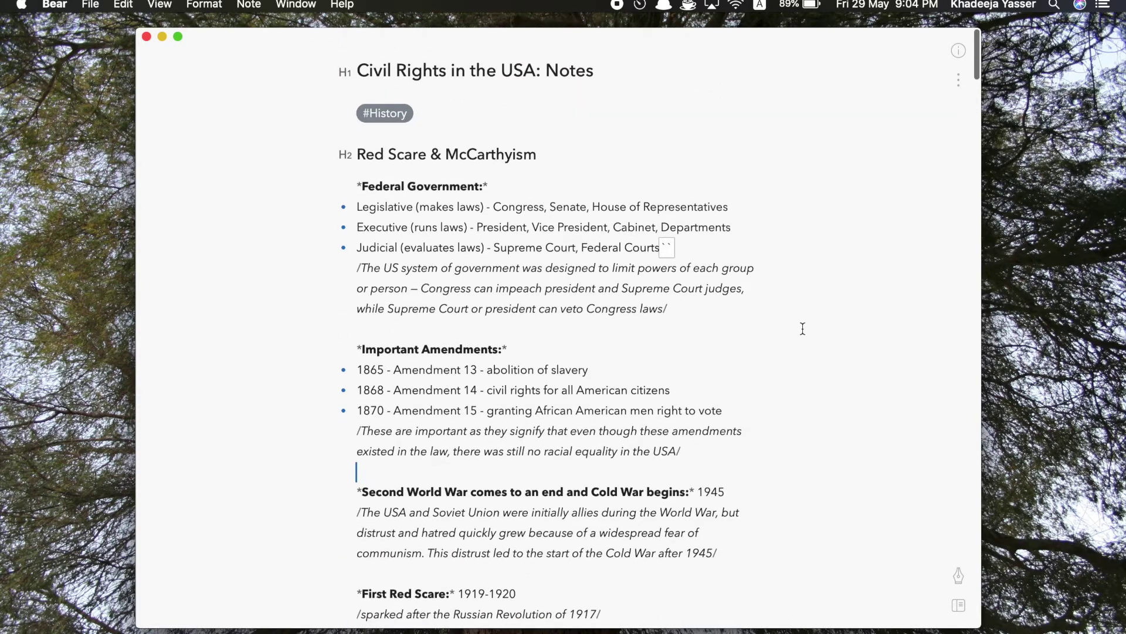
Step: Browse the note's MD, PDF, HTML, DOCX, JPG and RTF export formats, then open its options menu
{"action": "left_click", "coordinate": [959, 50]}
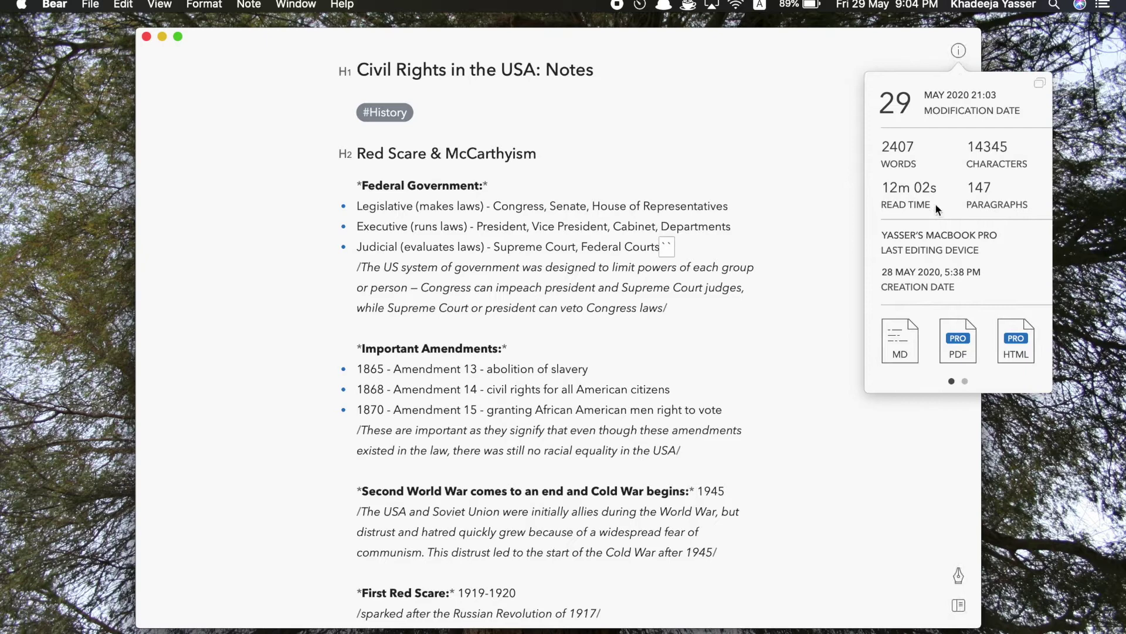
{"action": "left_click", "coordinate": [965, 381]}
{"action": "left_click", "coordinate": [951, 381]}
{"action": "left_click", "coordinate": [965, 382]}
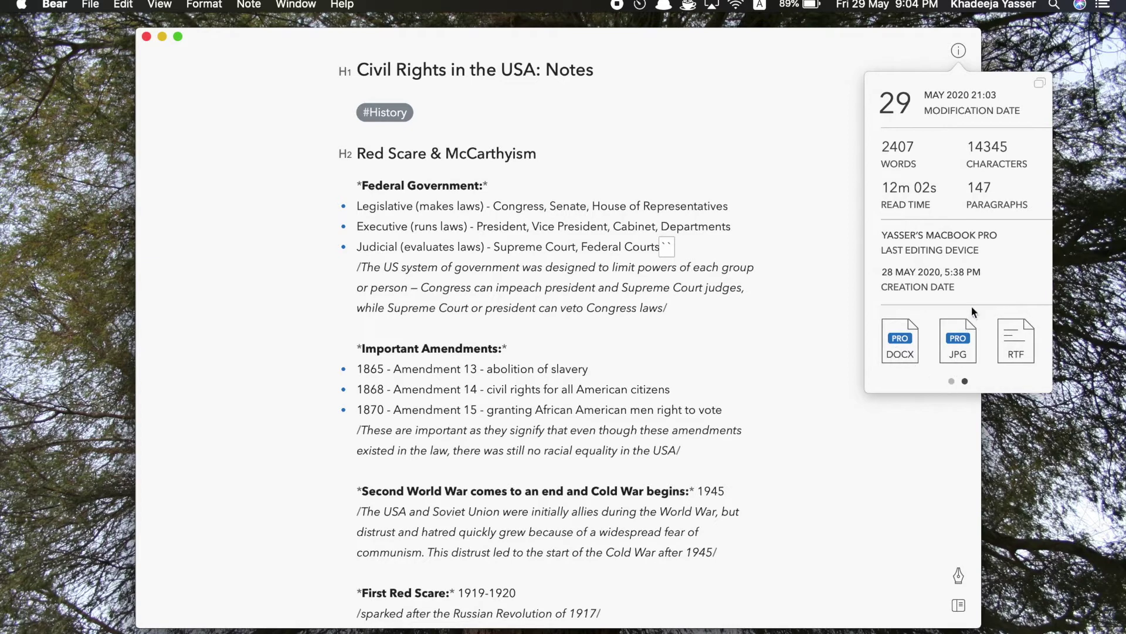
{"action": "left_click", "coordinate": [837, 246]}
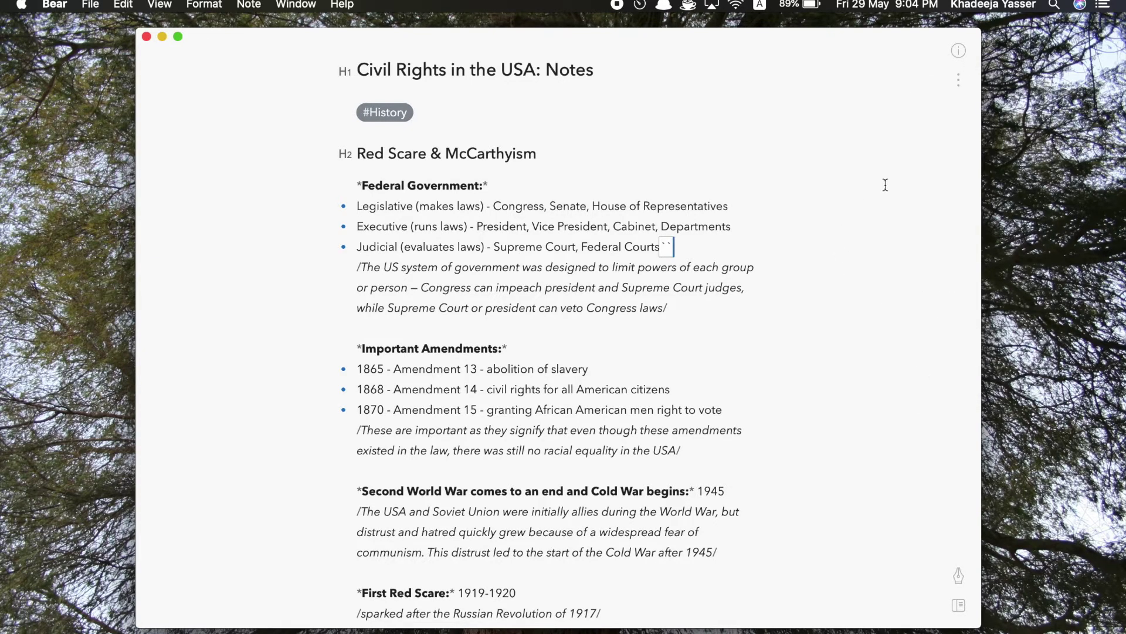
{"action": "left_click", "coordinate": [961, 82]}
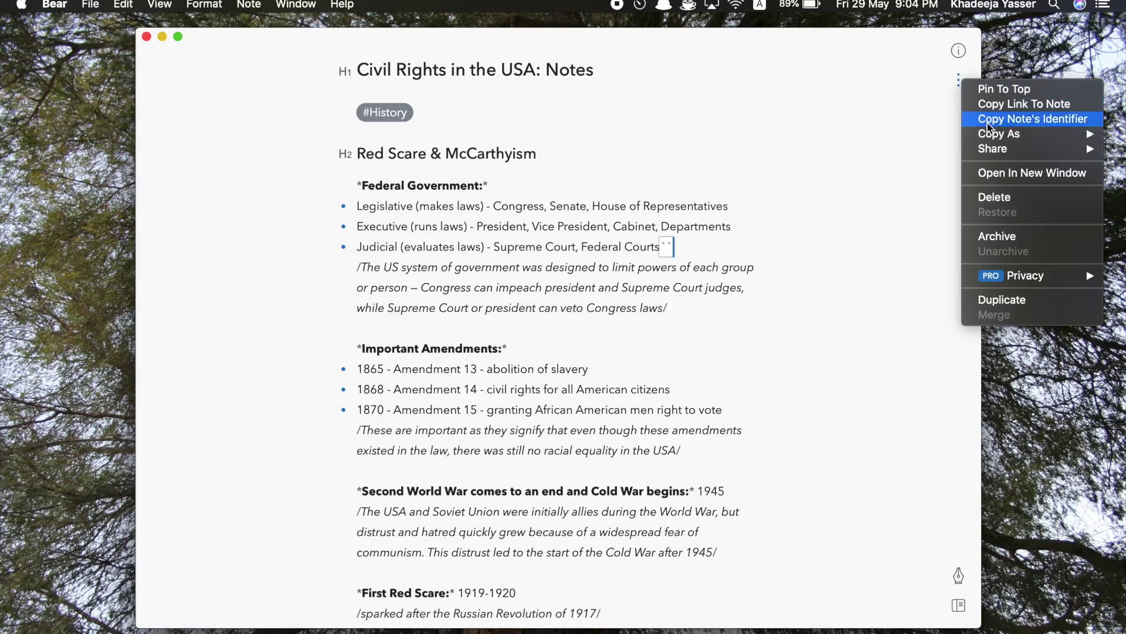
Step: Look over the note menu's Copy As and Privacy options, then dismiss the menu unchanged
{"action": "mouse_move", "coordinate": [990, 134]}
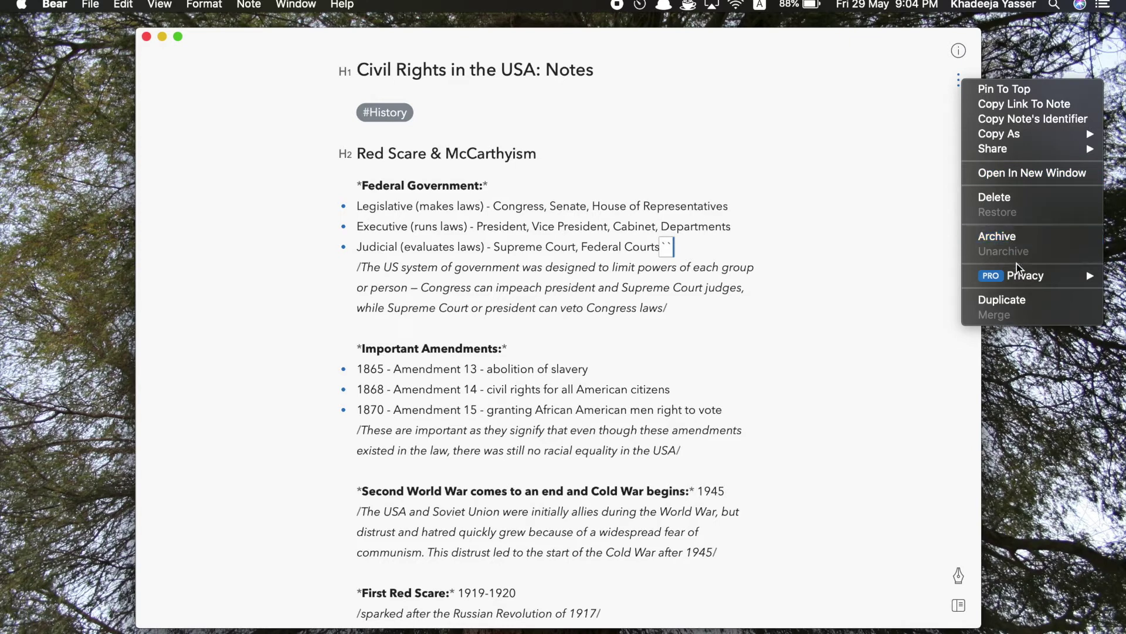
{"action": "mouse_move", "coordinate": [1022, 281]}
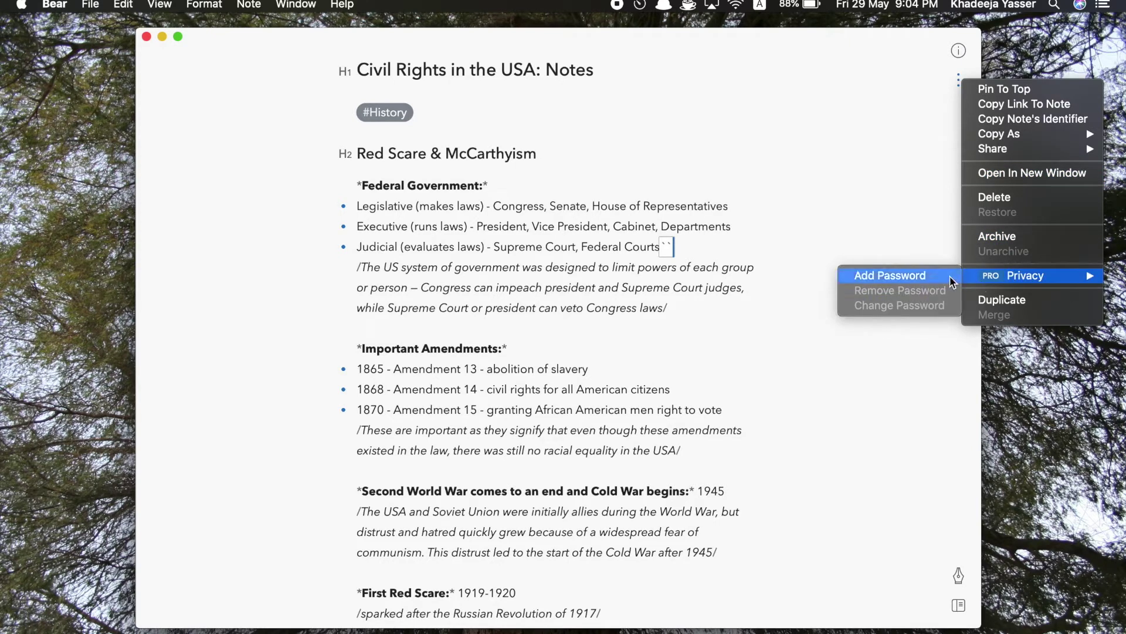
{"action": "left_click", "coordinate": [976, 302]}
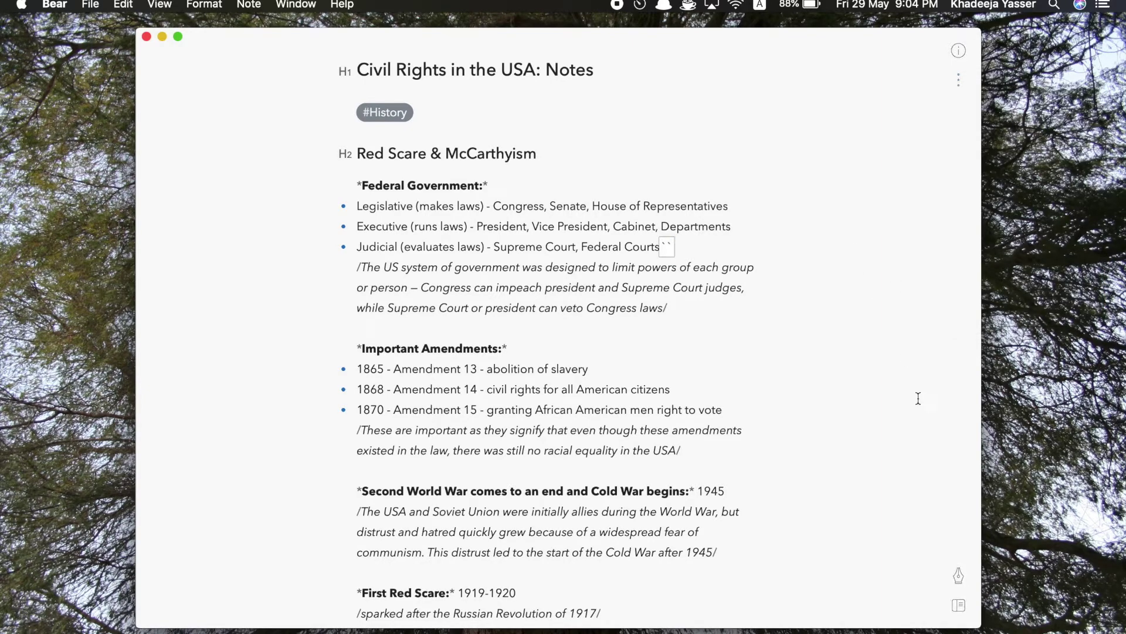
Step: Switch to the sidebar-and-note-list layout, then create and delete a blank note under History
{"action": "left_click", "coordinate": [959, 605]}
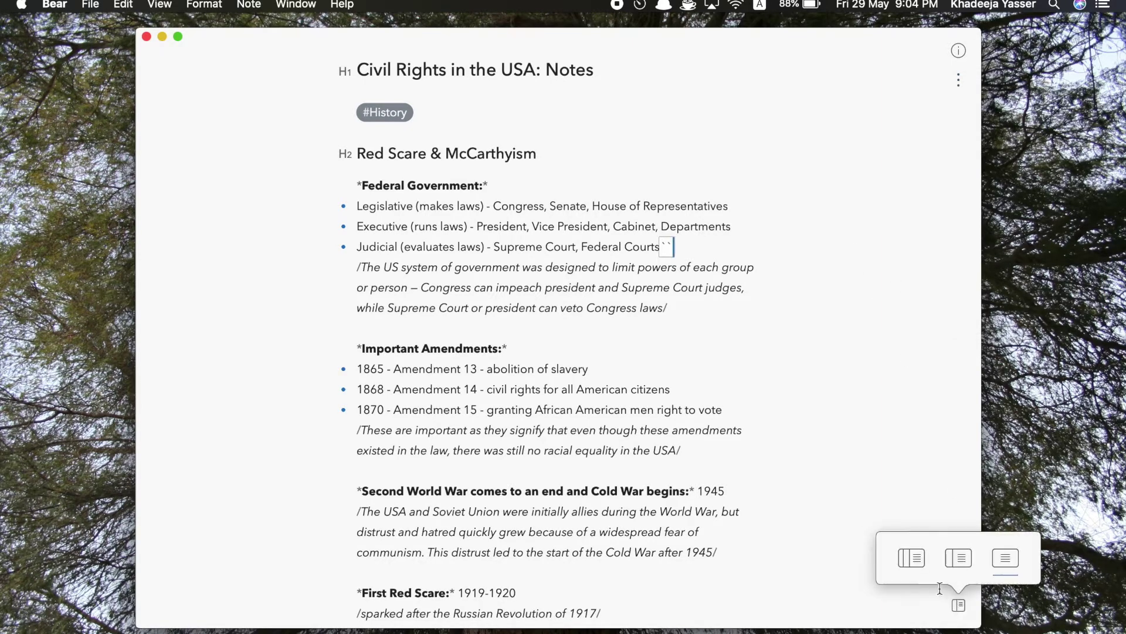
{"action": "left_click", "coordinate": [910, 561]}
{"action": "left_click", "coordinate": [795, 387]}
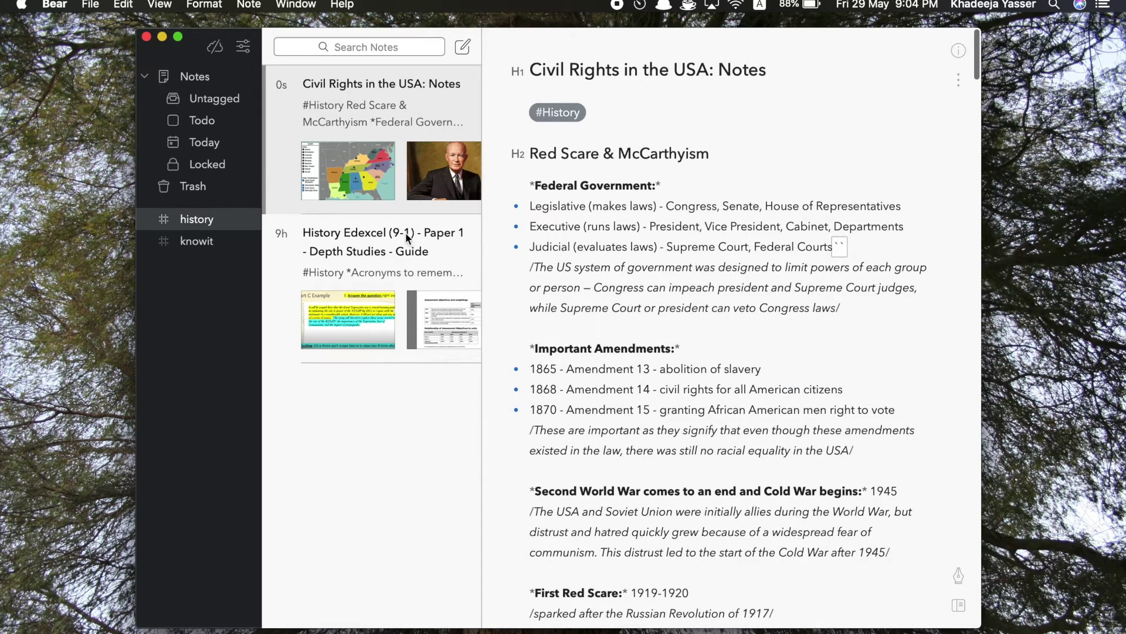
{"action": "left_click", "coordinate": [464, 47]}
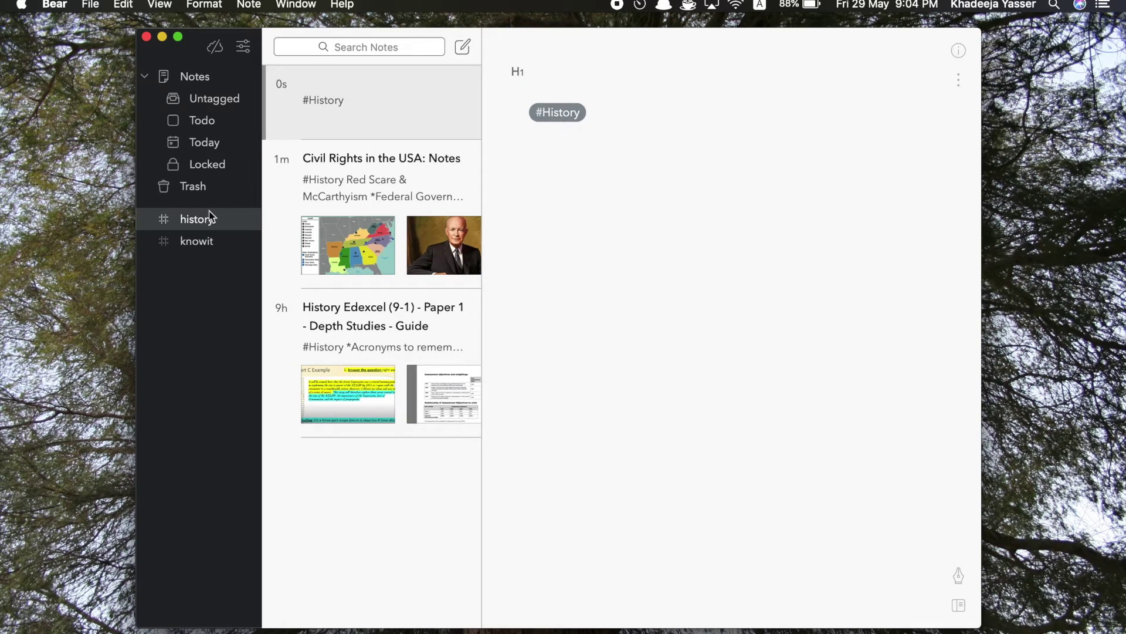
{"action": "right_click", "coordinate": [430, 116]}
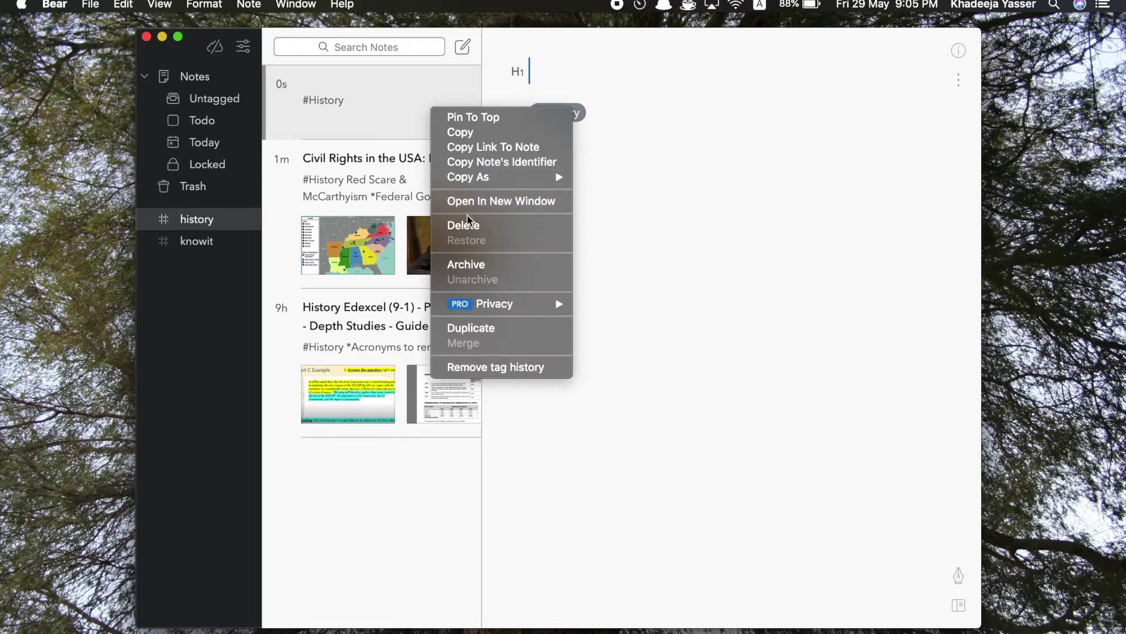
{"action": "left_click", "coordinate": [467, 231]}
Step: Create a blank note under the knowIT tag, then delete it from the list
{"action": "left_click", "coordinate": [218, 243]}
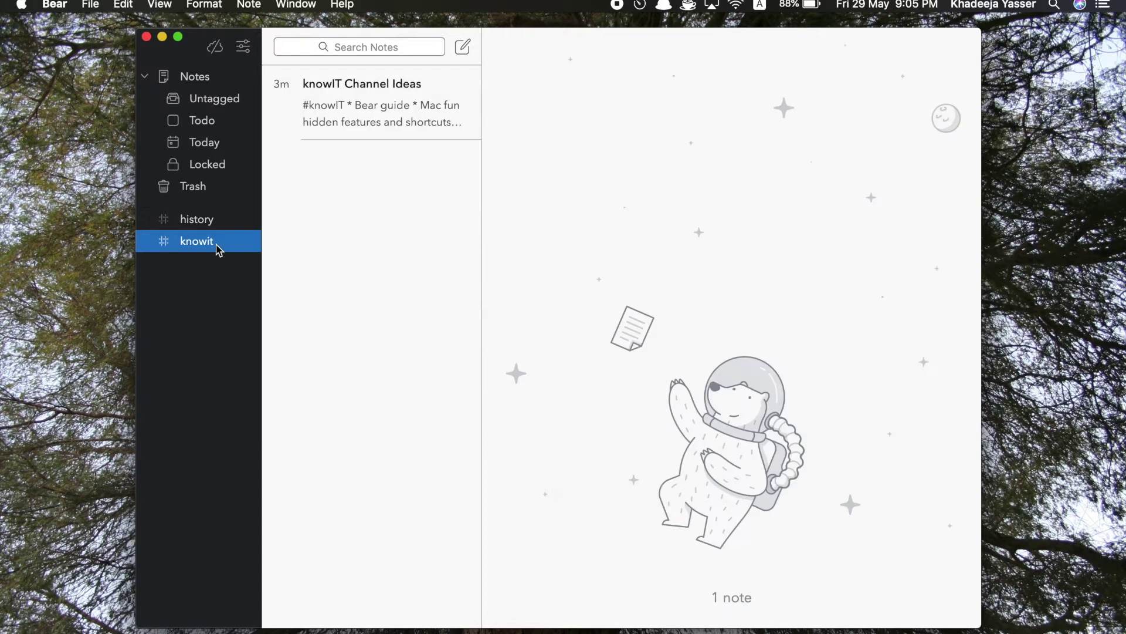
{"action": "left_click", "coordinate": [464, 48]}
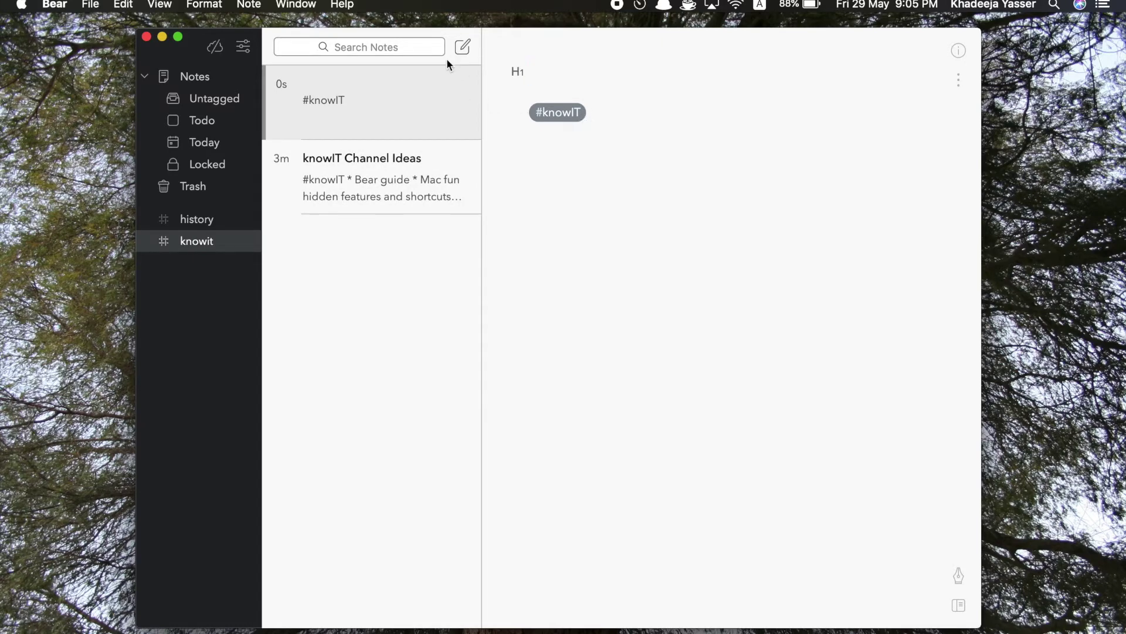
{"action": "key", "text": "BackSpace"}
{"action": "left_click", "coordinate": [420, 88]}
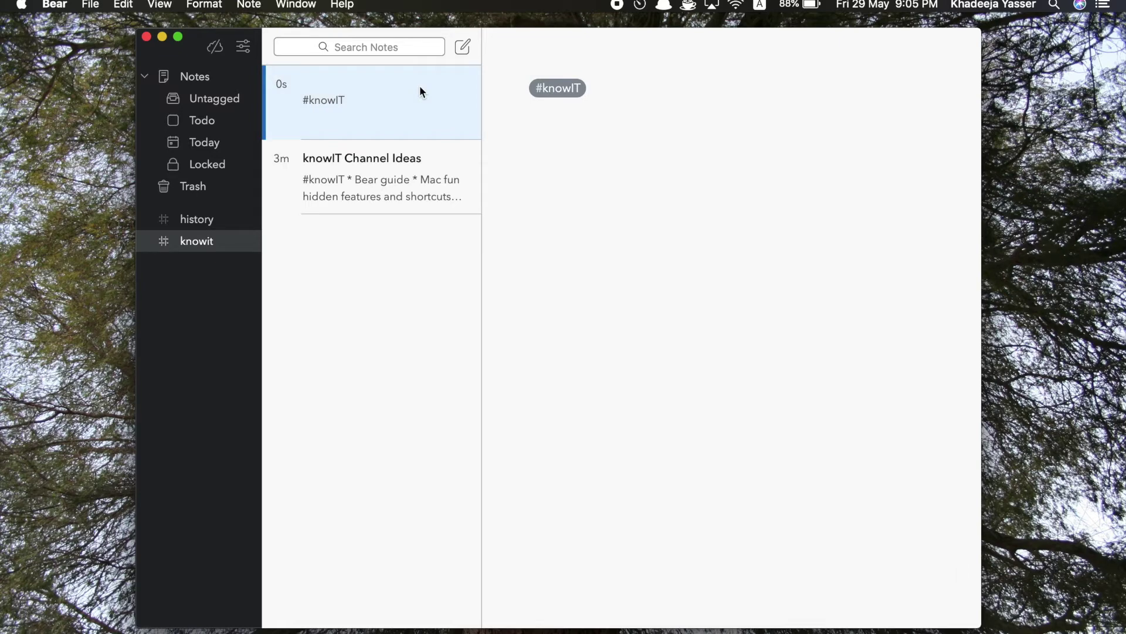
{"action": "key", "text": "BackSpace"}
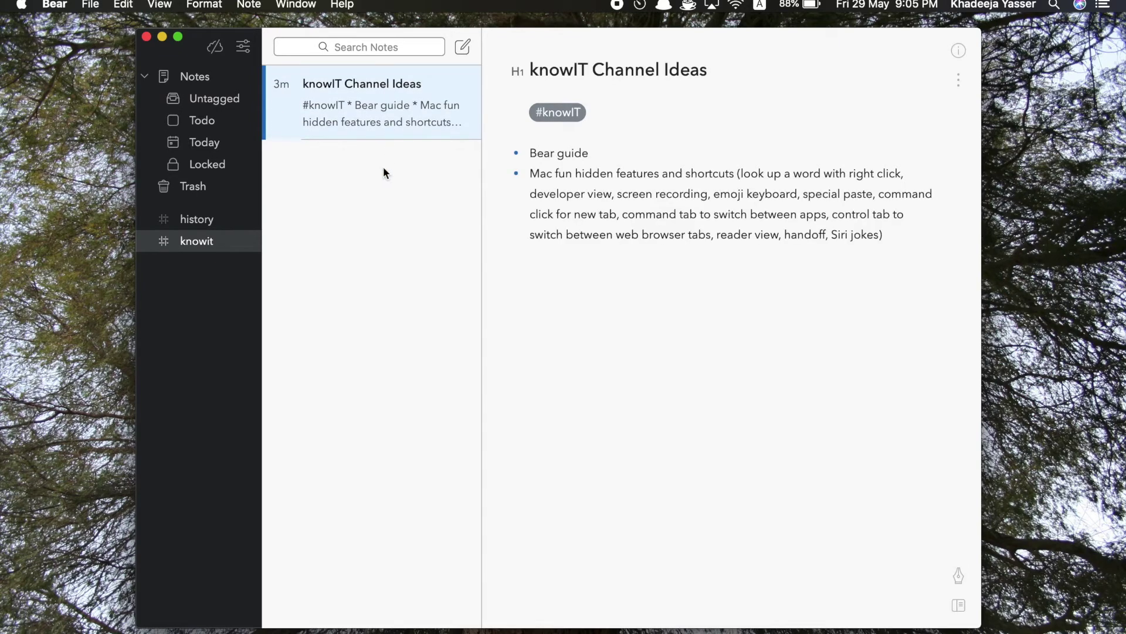
Step: Permanently delete the blank #knowIT and #History notes from the Trash
{"action": "left_click", "coordinate": [224, 222]}
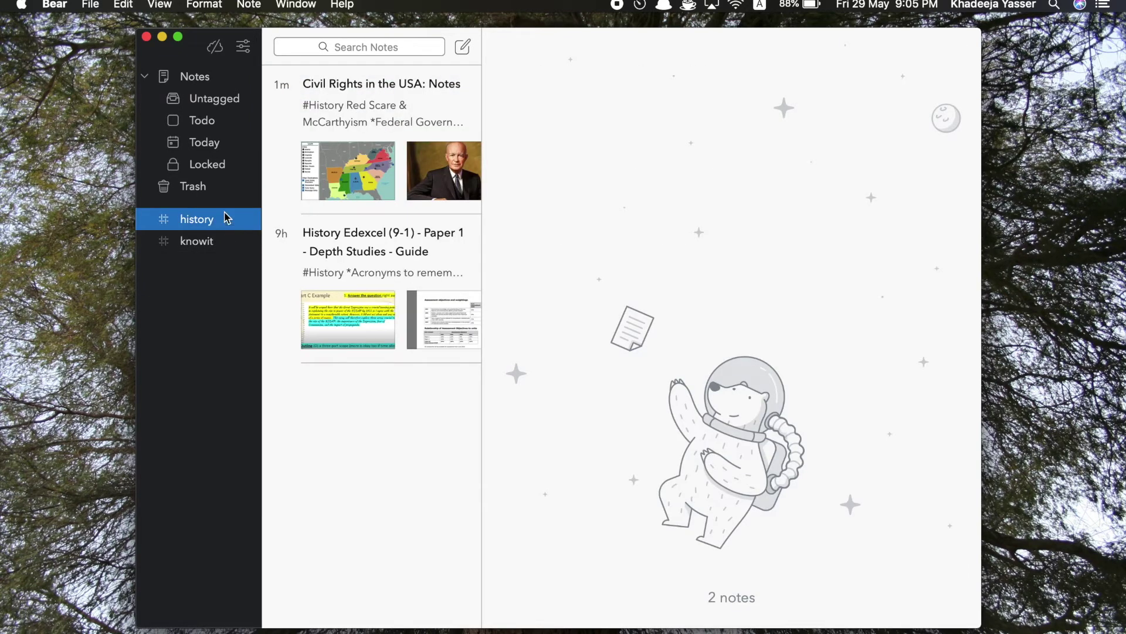
{"action": "left_click", "coordinate": [227, 186]}
{"action": "left_click", "coordinate": [409, 109]}
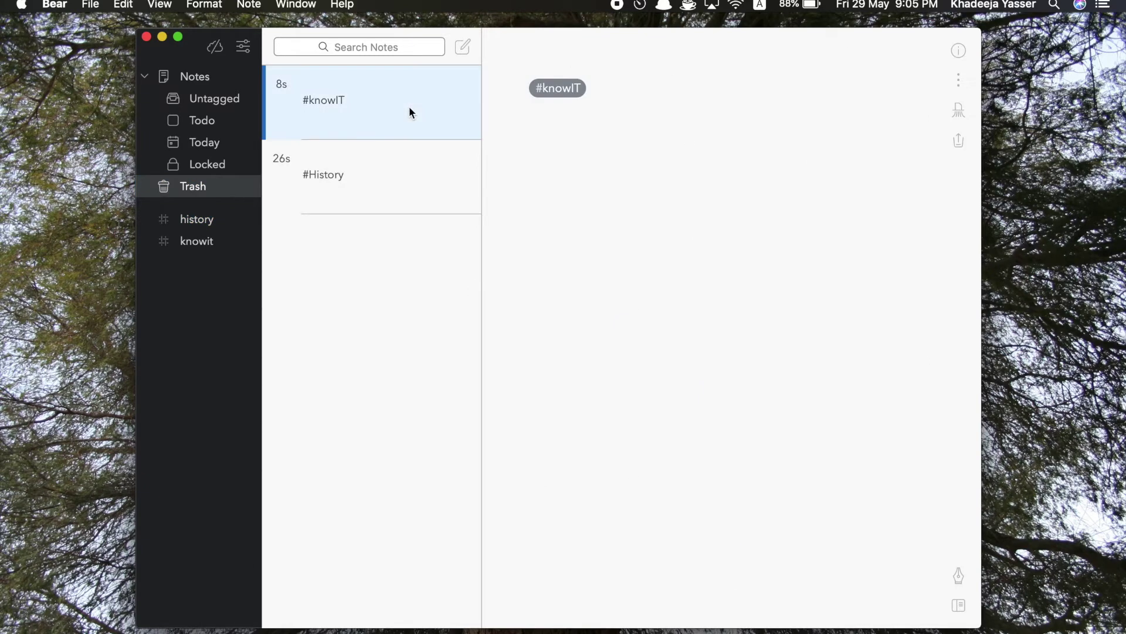
{"action": "key", "text": "BackSpace"}
{"action": "key", "text": "BackSpace"}
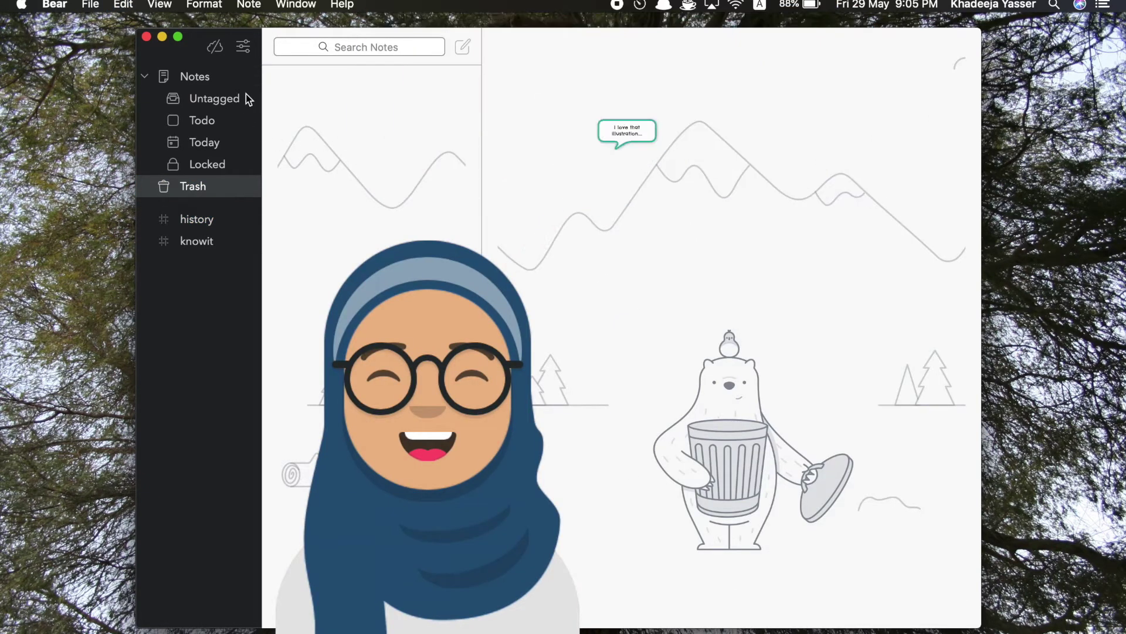
{"action": "left_click", "coordinate": [243, 48]}
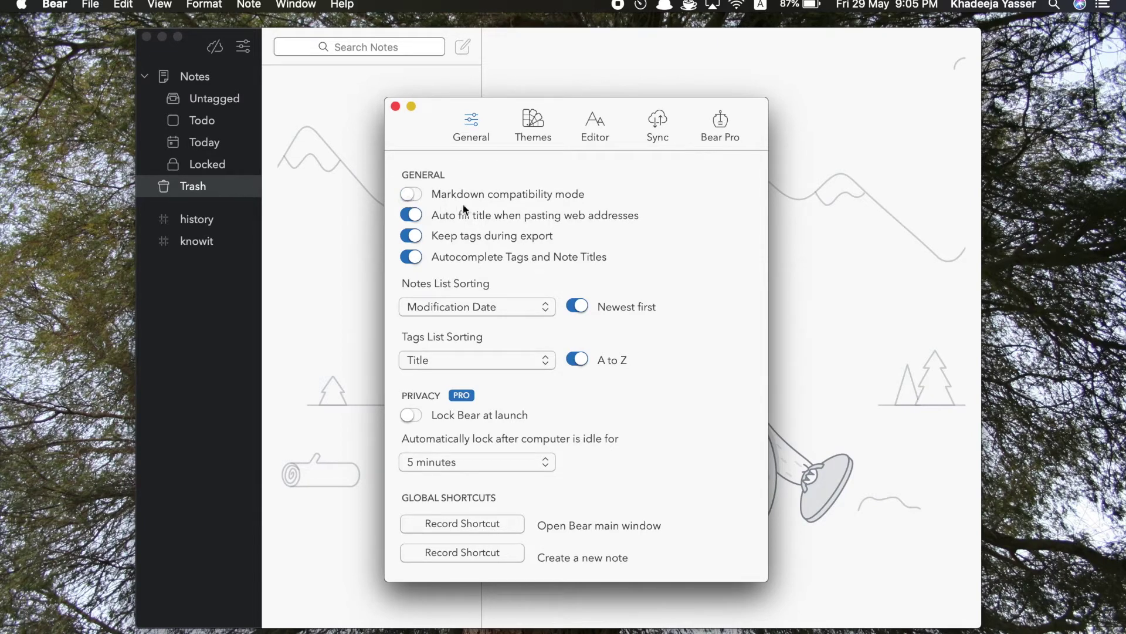
{"action": "left_click", "coordinate": [517, 307]}
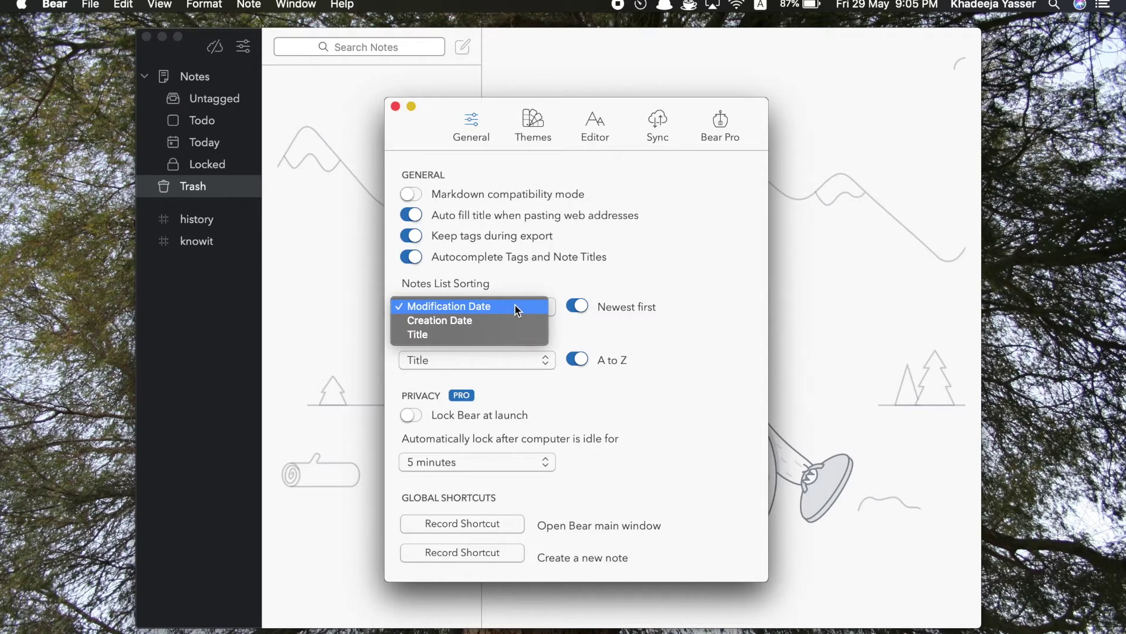
{"action": "left_click", "coordinate": [515, 305]}
{"action": "left_click", "coordinate": [578, 304]}
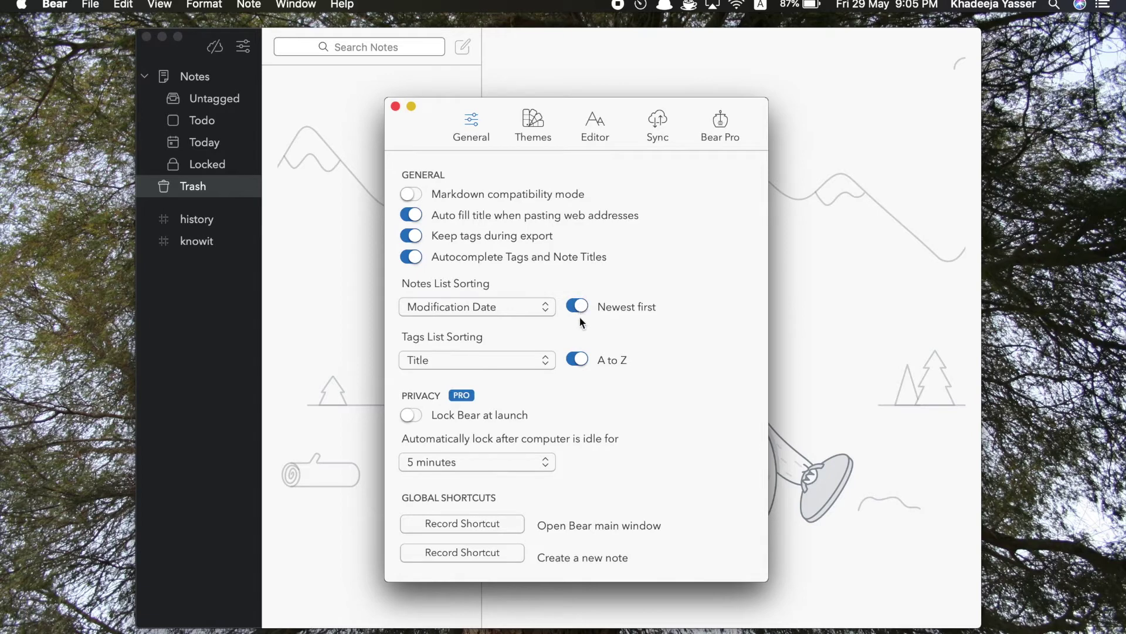
{"action": "left_click", "coordinate": [549, 358]}
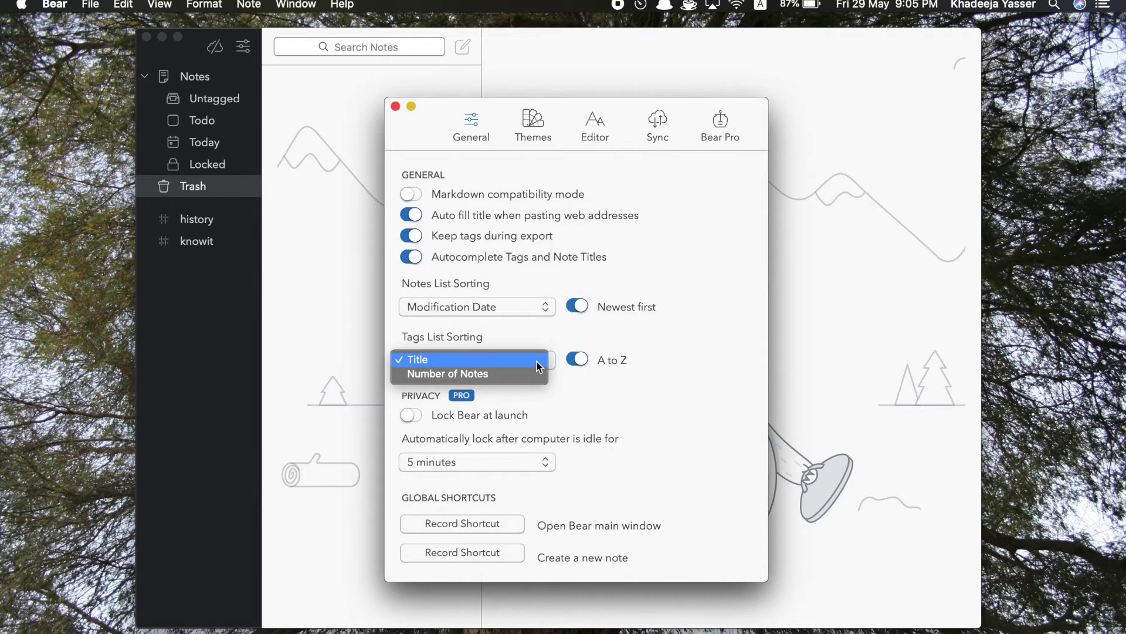
{"action": "left_click", "coordinate": [536, 360]}
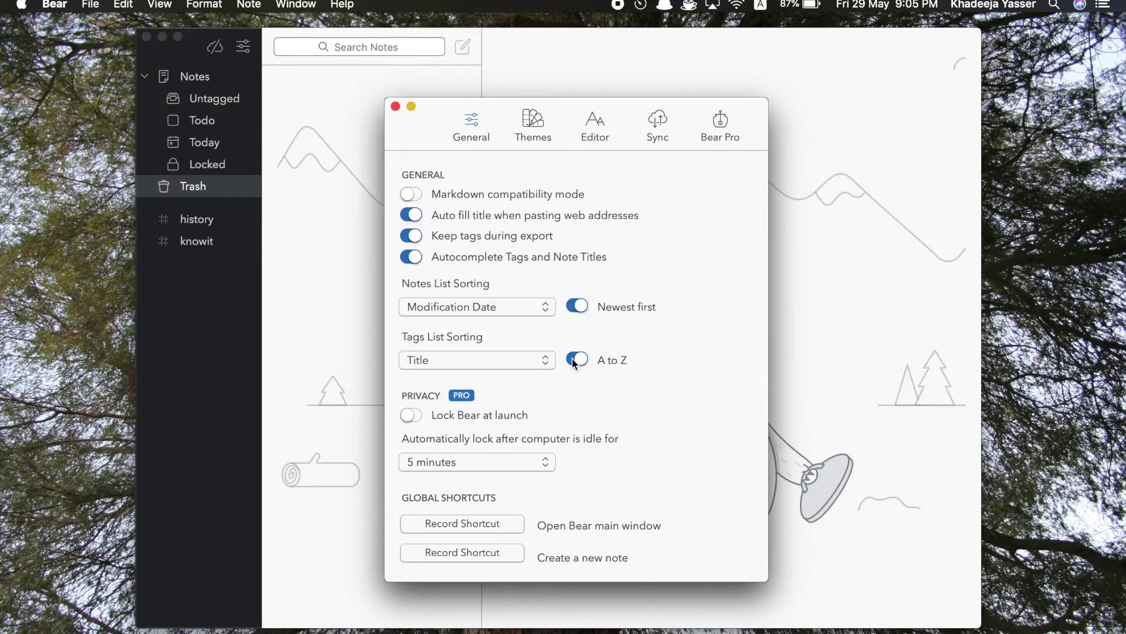
Step: Try the Red Graphite and Dark Graphite themes, then close the preferences
{"action": "left_click", "coordinate": [526, 132]}
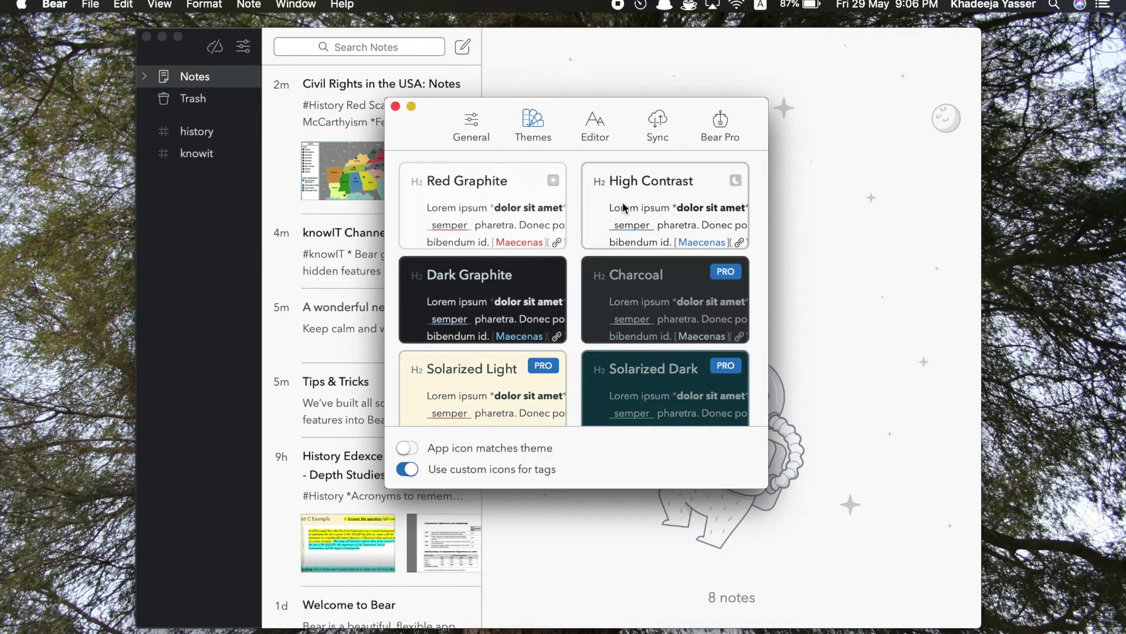
{"action": "left_click", "coordinate": [524, 189]}
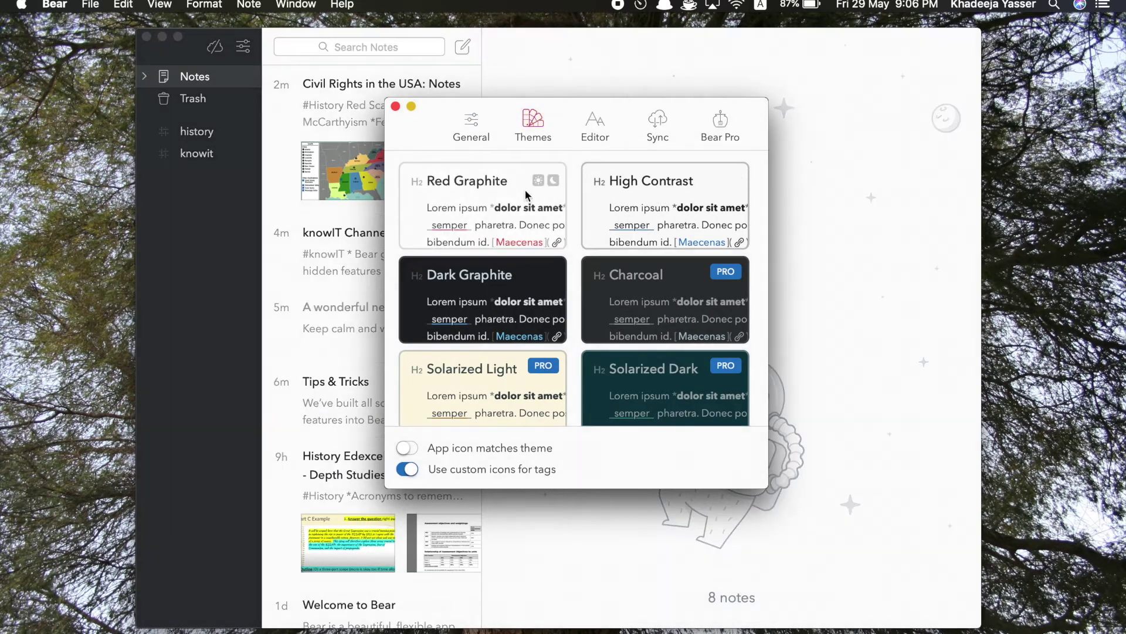
{"action": "left_click", "coordinate": [512, 278]}
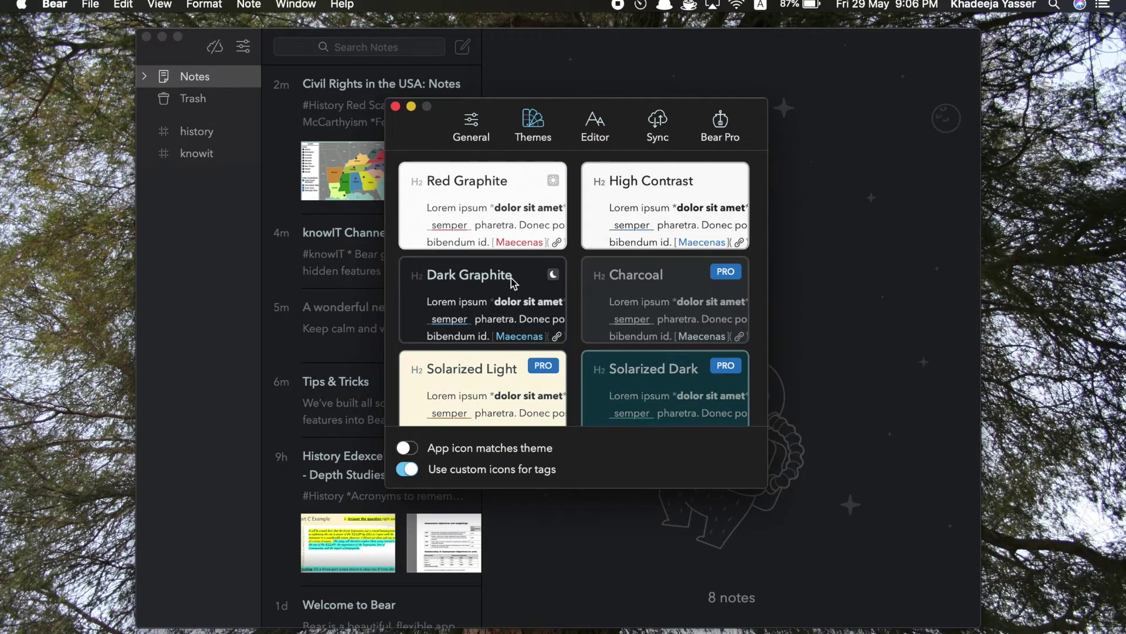
{"action": "key", "text": "super+w"}
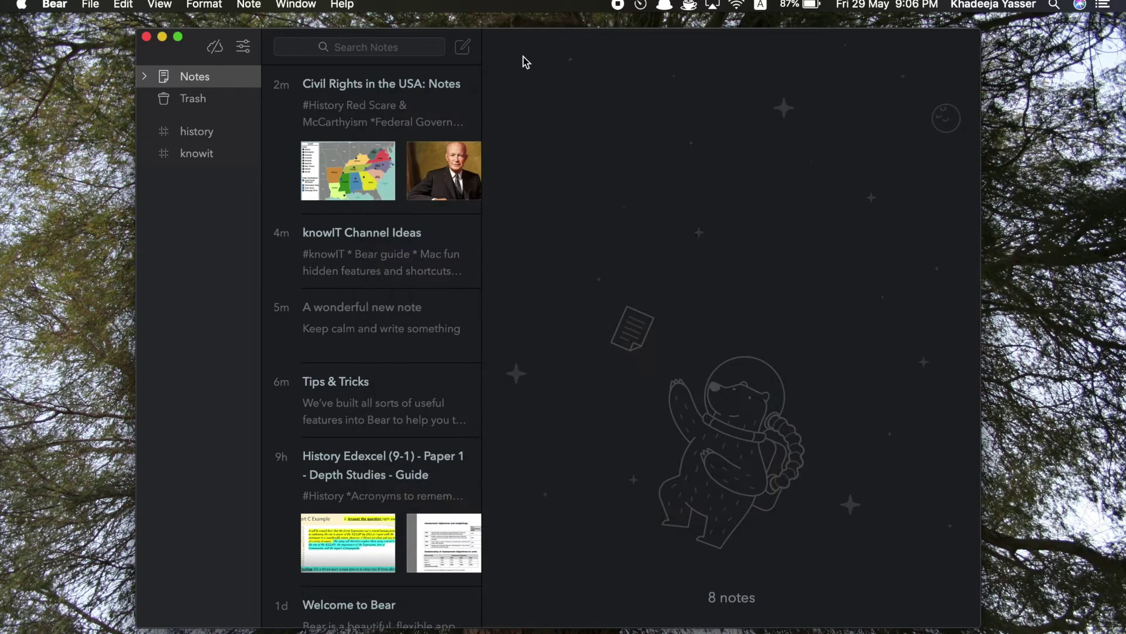
Step: Browse the Civil Rights in the USA note, then the History Edexcel Paper 1 guide note
{"action": "left_click", "coordinate": [443, 90]}
{"action": "scroll", "coordinate": [620, 130], "scroll_direction": "down", "scroll_amount": 5}
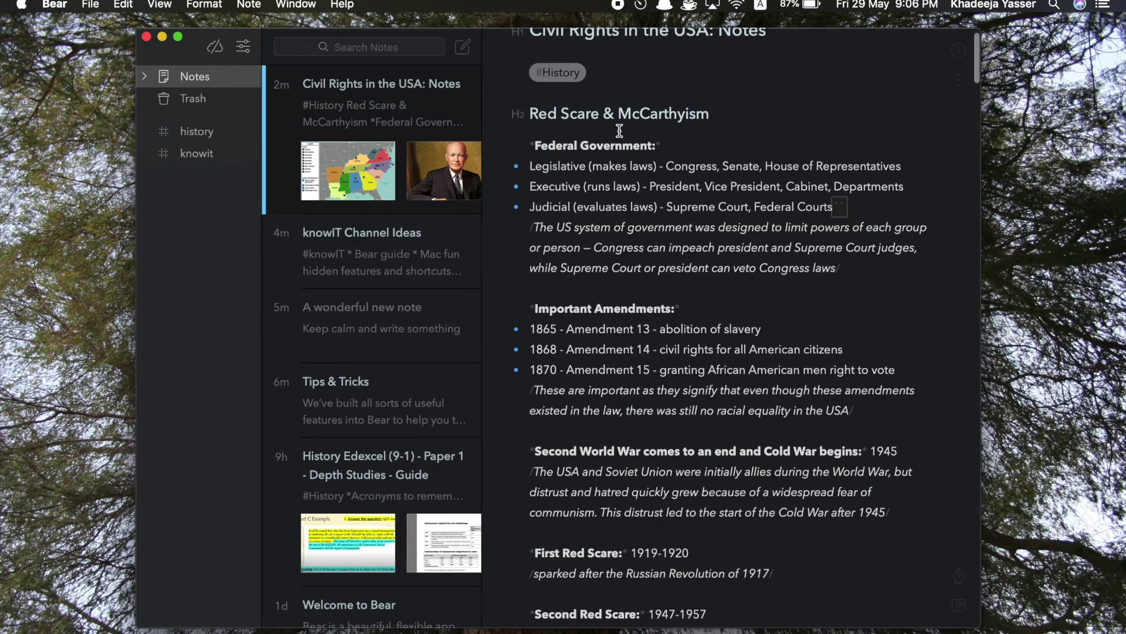
{"action": "scroll", "coordinate": [620, 130], "scroll_direction": "down", "scroll_amount": 10}
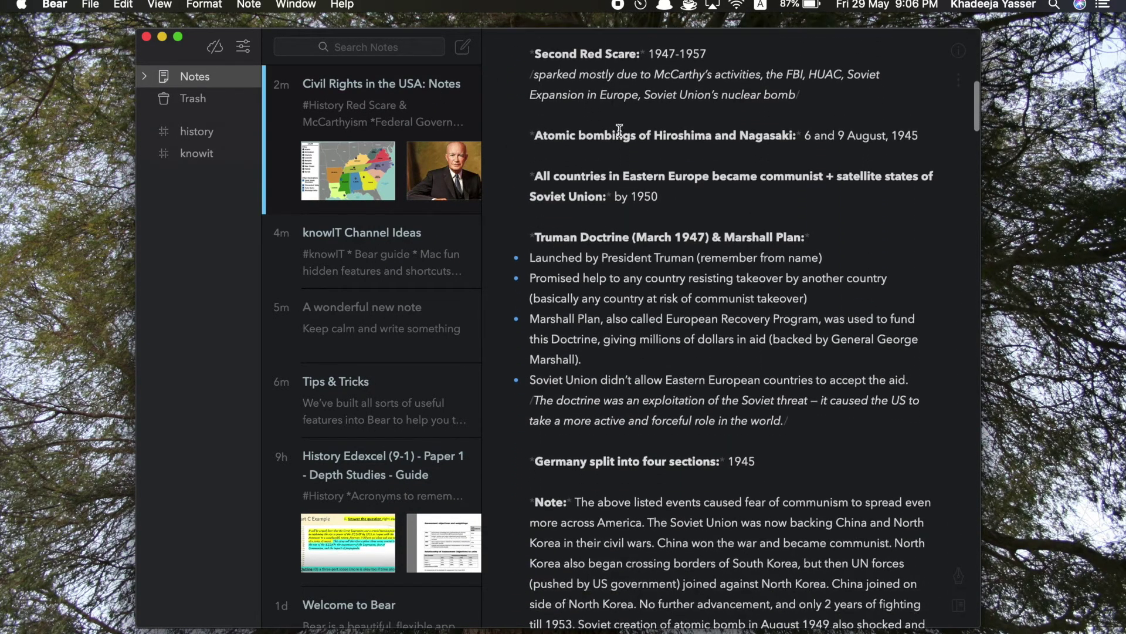
{"action": "left_click", "coordinate": [400, 480]}
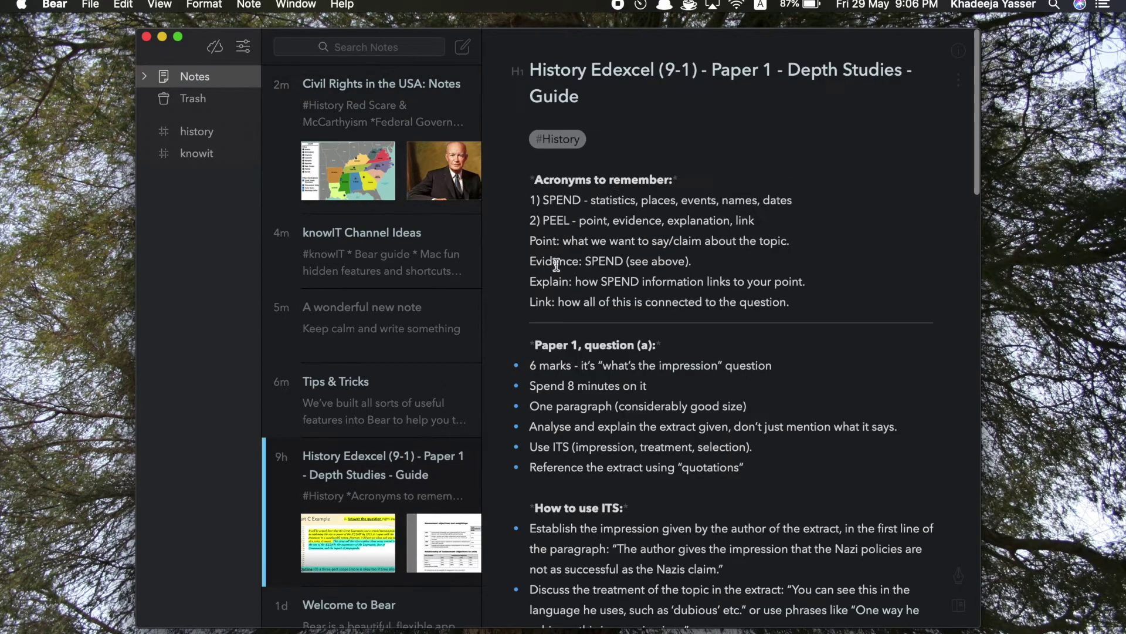
{"action": "scroll", "coordinate": [651, 144], "scroll_direction": "down", "scroll_amount": 5}
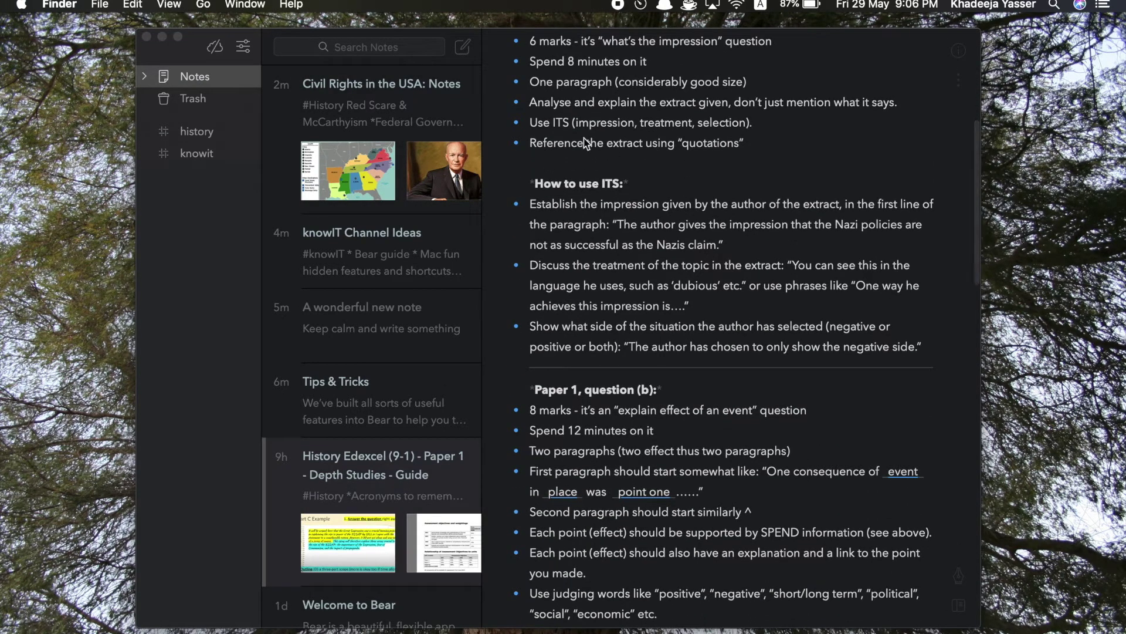
Step: Apply the light High Contrast theme
{"action": "left_click", "coordinate": [244, 47]}
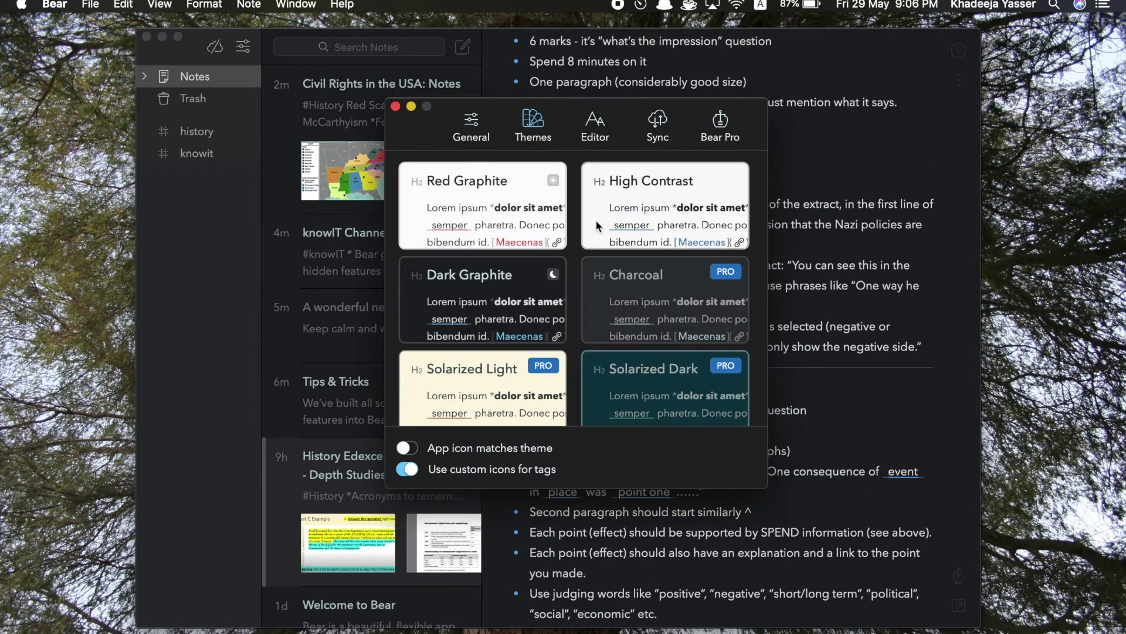
{"action": "left_click", "coordinate": [624, 223]}
{"action": "left_click", "coordinate": [808, 217]}
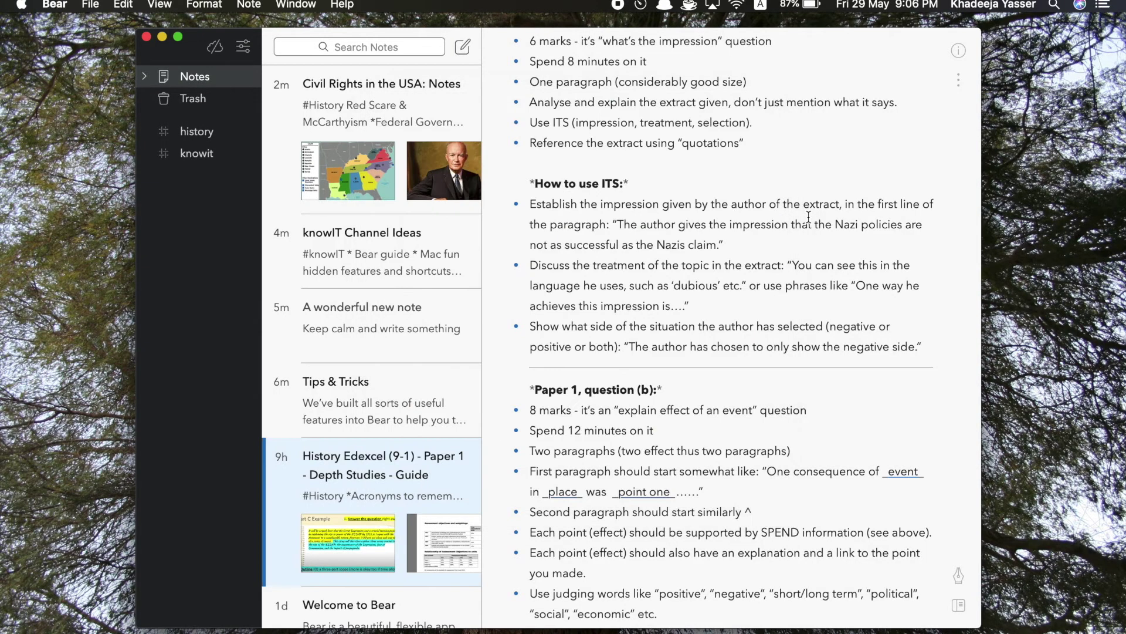
Step: Apply the Red Graphite theme, scroll the note to check the red accents, and reopen the preferences
{"action": "left_click", "coordinate": [243, 45]}
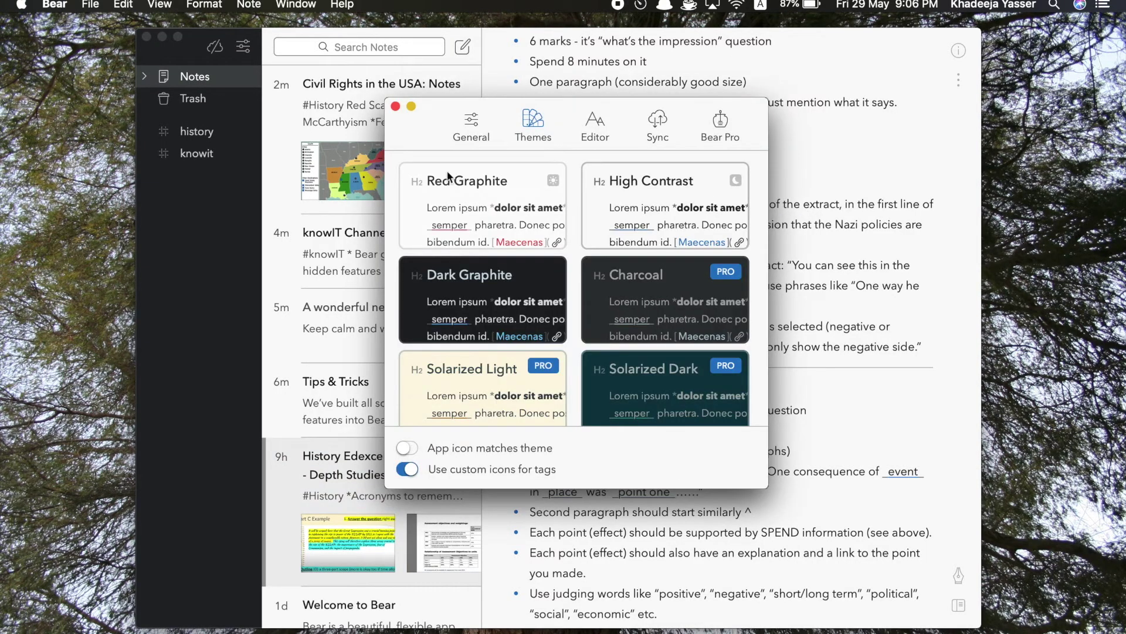
{"action": "left_click", "coordinate": [522, 221]}
{"action": "left_click", "coordinate": [849, 218]}
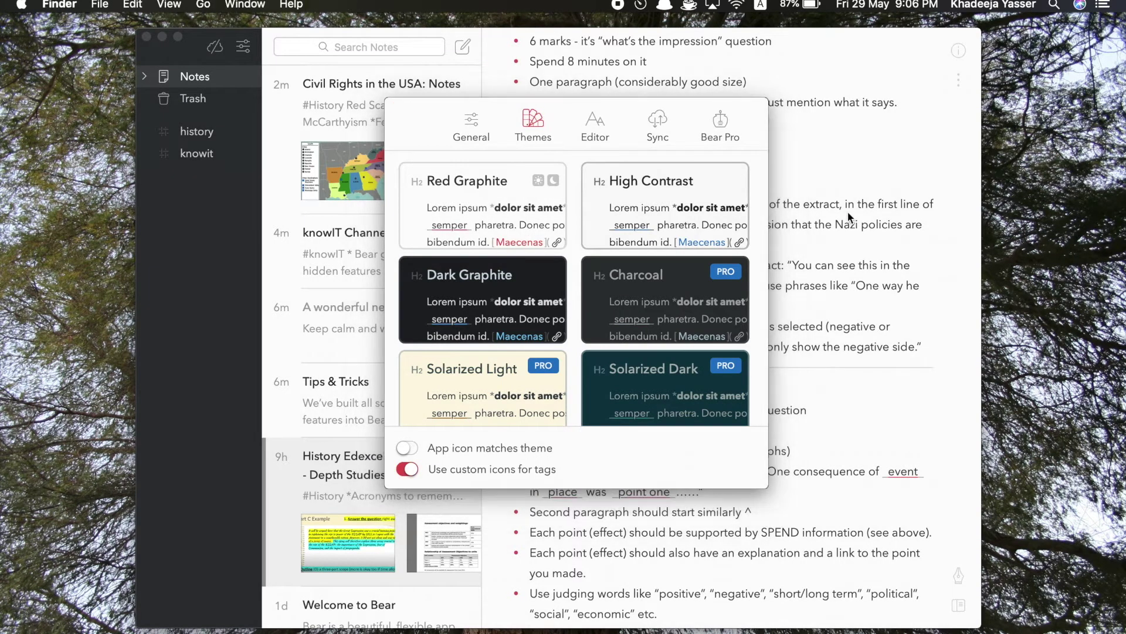
{"action": "left_click", "coordinate": [848, 217]}
{"action": "scroll", "coordinate": [844, 223], "scroll_direction": "down", "scroll_amount": 10}
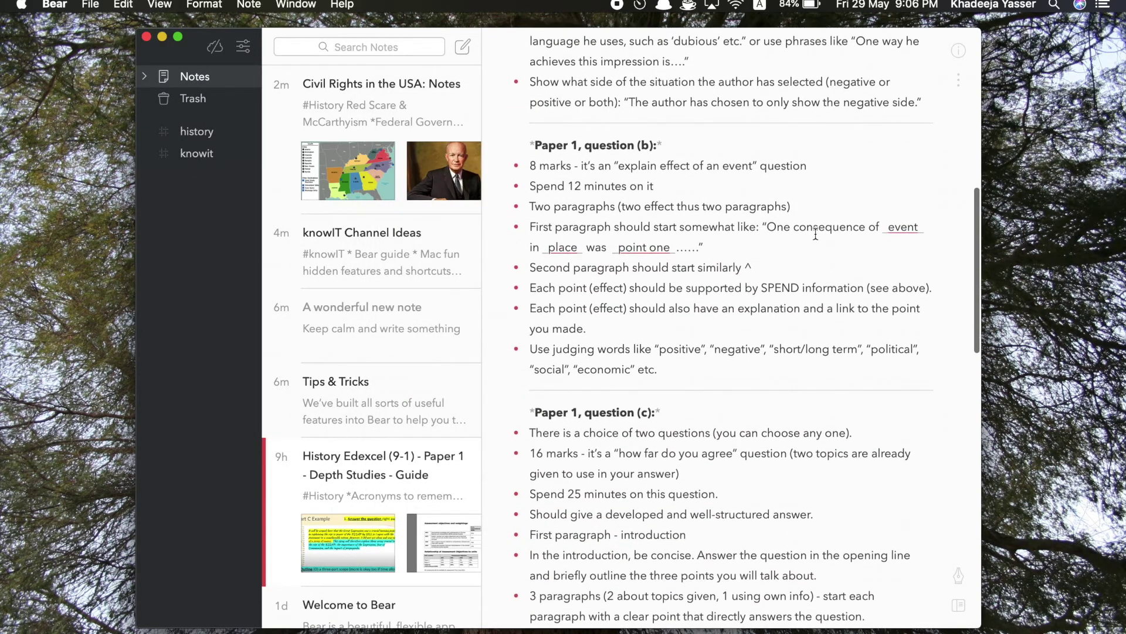
{"action": "scroll", "coordinate": [815, 234], "scroll_direction": "down", "scroll_amount": 15}
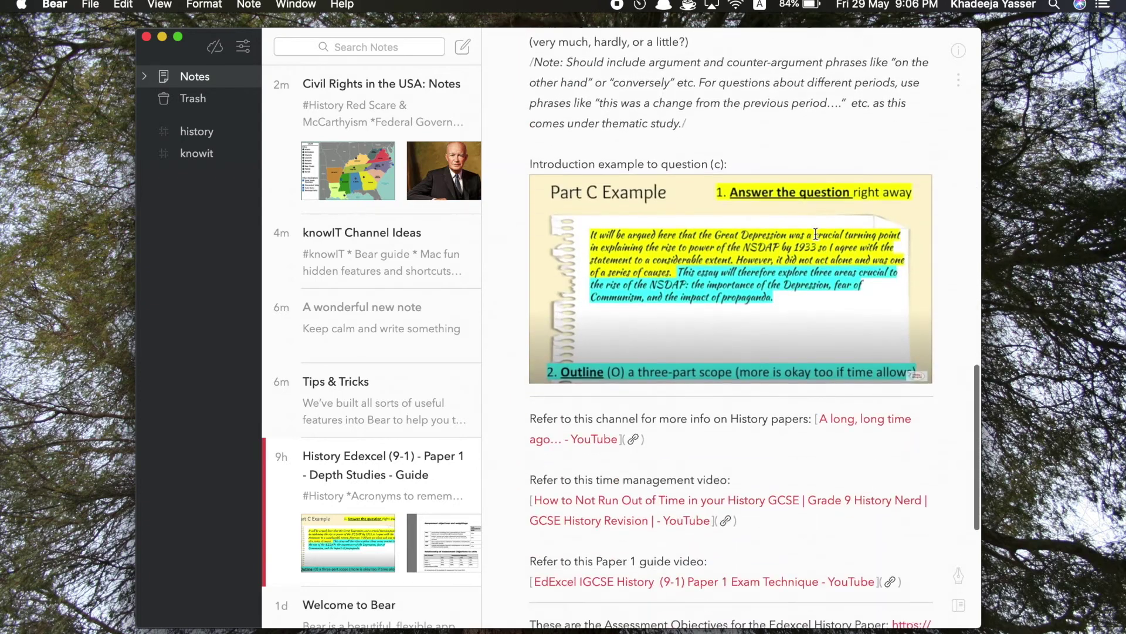
{"action": "scroll", "coordinate": [815, 233], "scroll_direction": "up", "scroll_amount": 15}
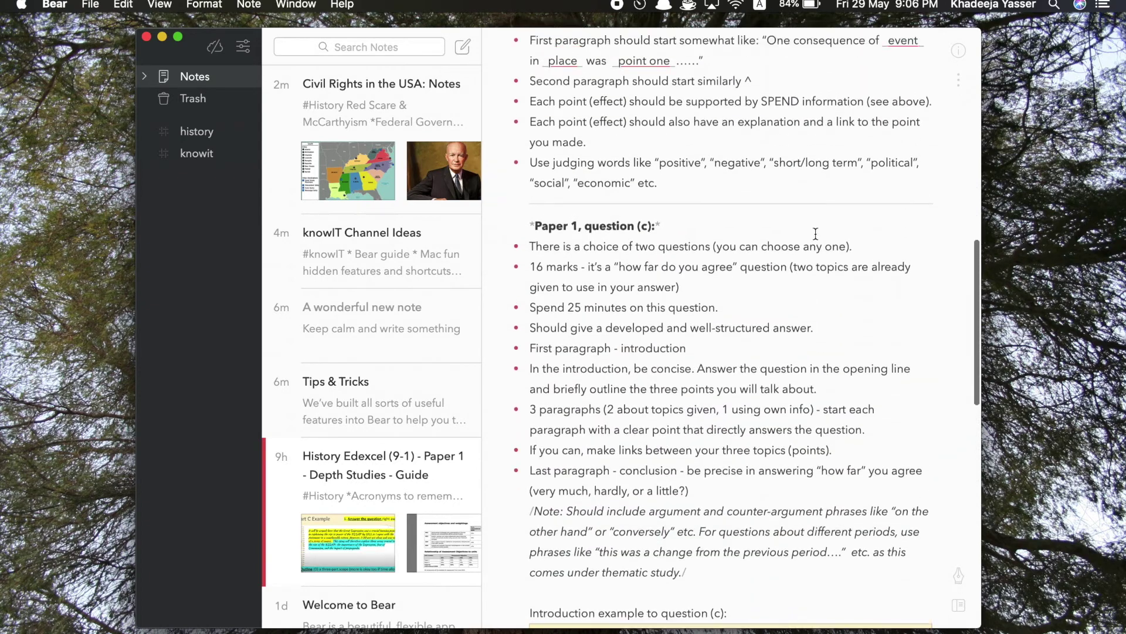
{"action": "scroll", "coordinate": [815, 233], "scroll_direction": "up", "scroll_amount": 3}
{"action": "left_click", "coordinate": [236, 44]}
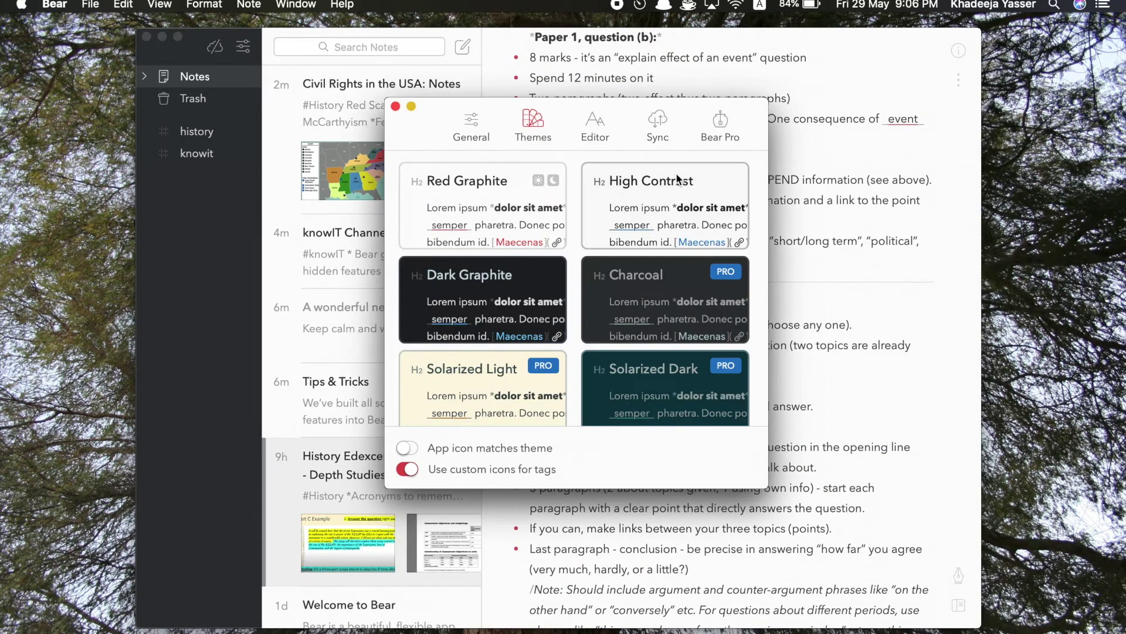
Step: Keep Avenir Next as the editor font, then view the Sync and Bear Pro ($1.49/month, $14.99/year) pages
{"action": "left_click", "coordinate": [596, 125]}
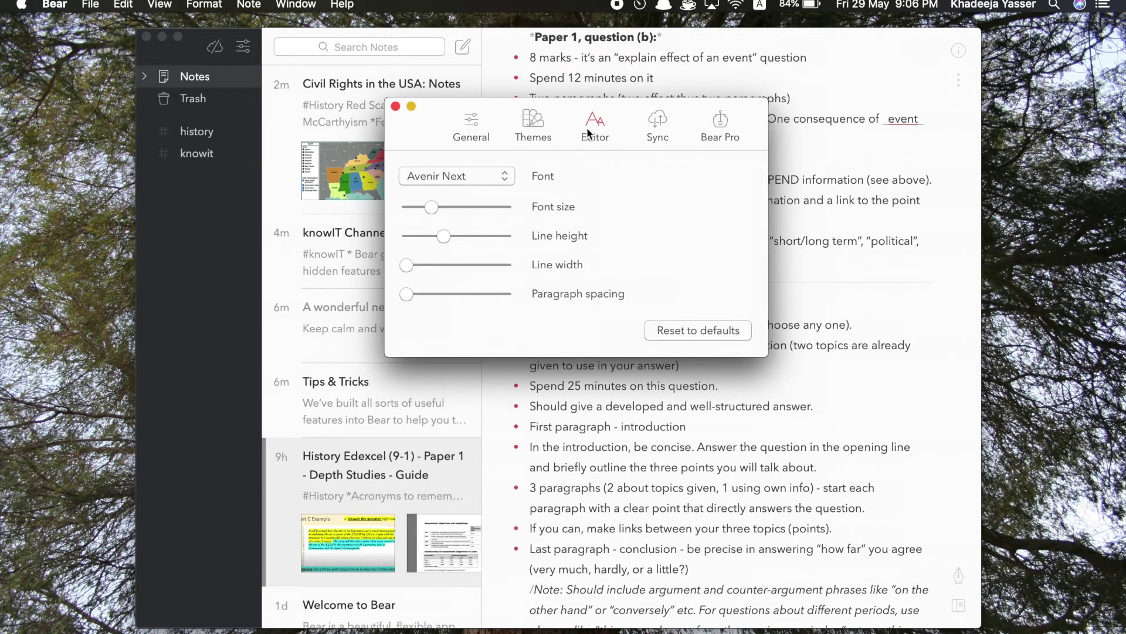
{"action": "left_click", "coordinate": [503, 177]}
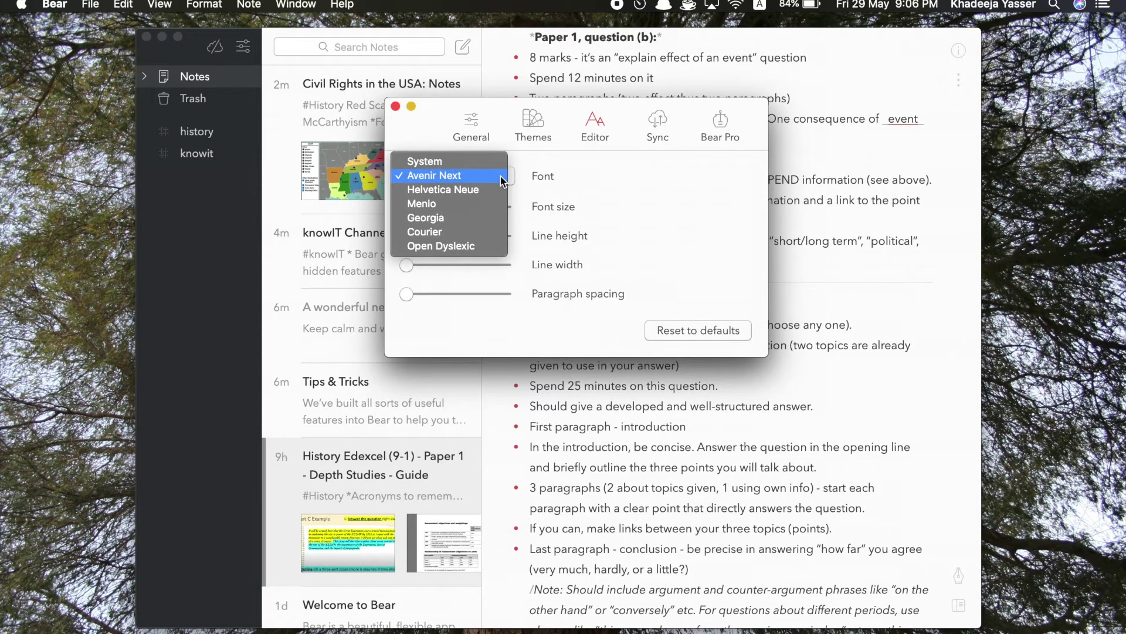
{"action": "left_click", "coordinate": [501, 176]}
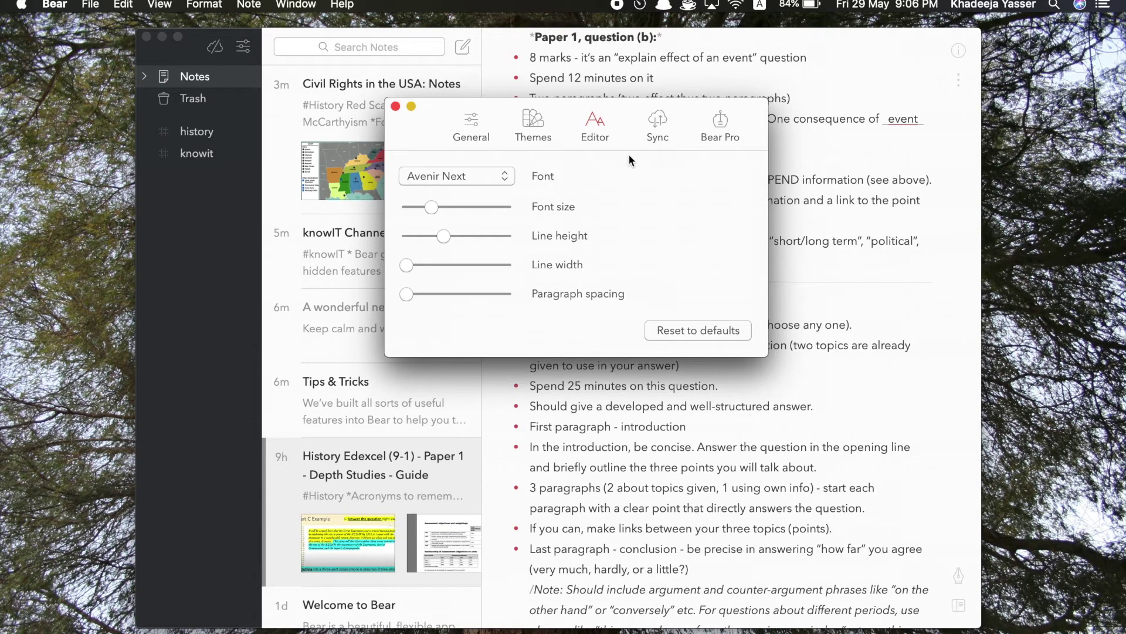
{"action": "left_click", "coordinate": [656, 129]}
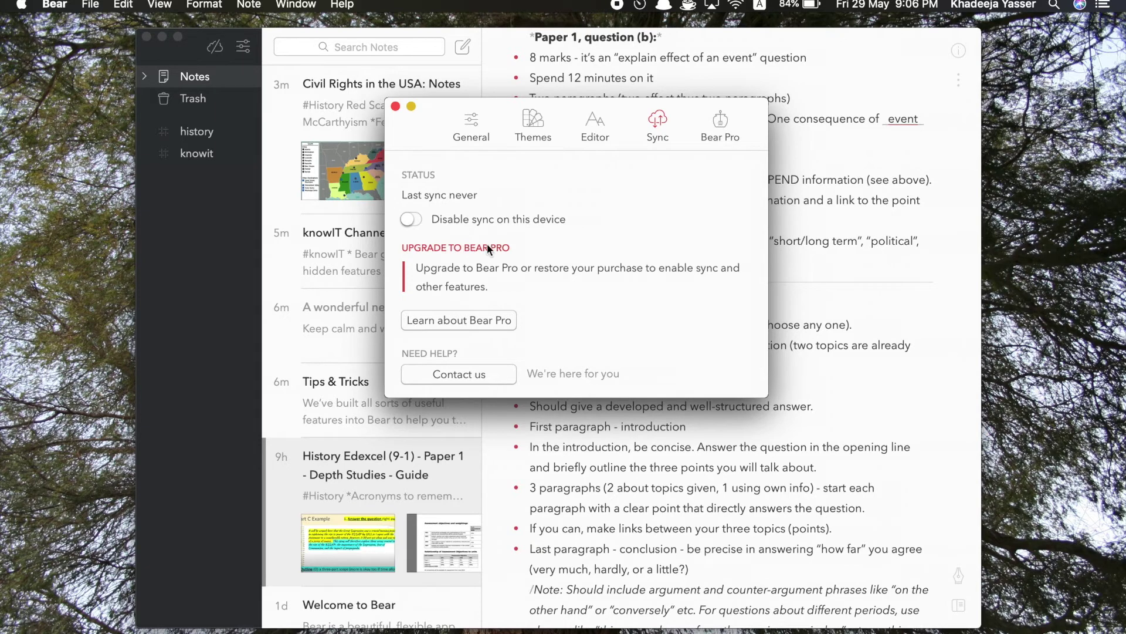
{"action": "left_click", "coordinate": [723, 125]}
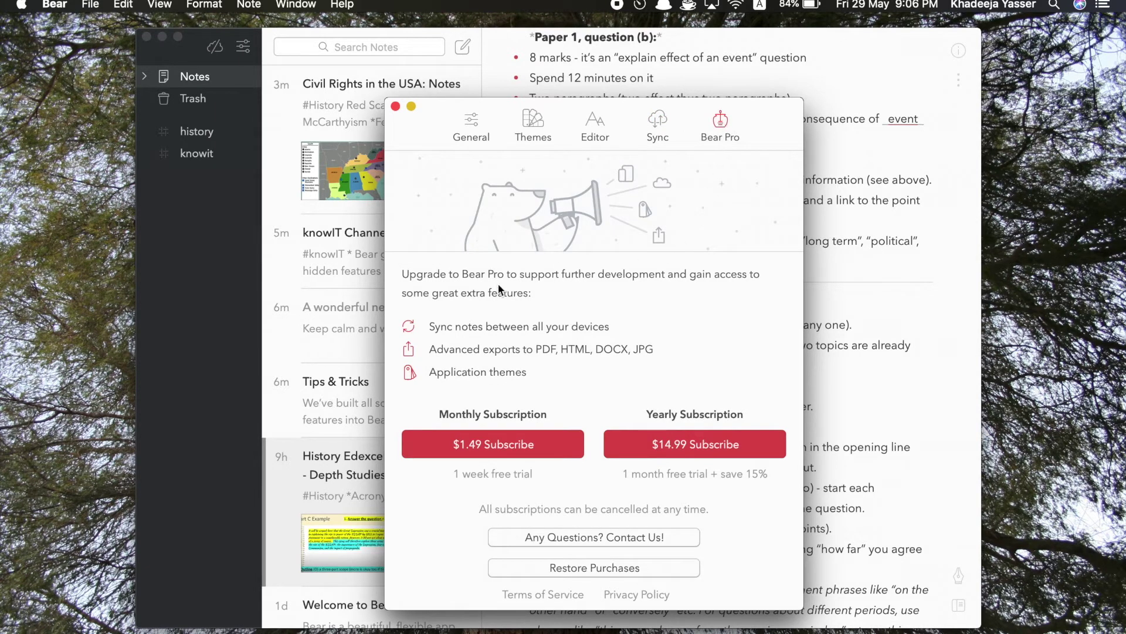
Step: Close the preferences, expand Notes to show Untagged, Todo, Today and Locked, and scroll the note up
{"action": "left_click", "coordinate": [395, 107]}
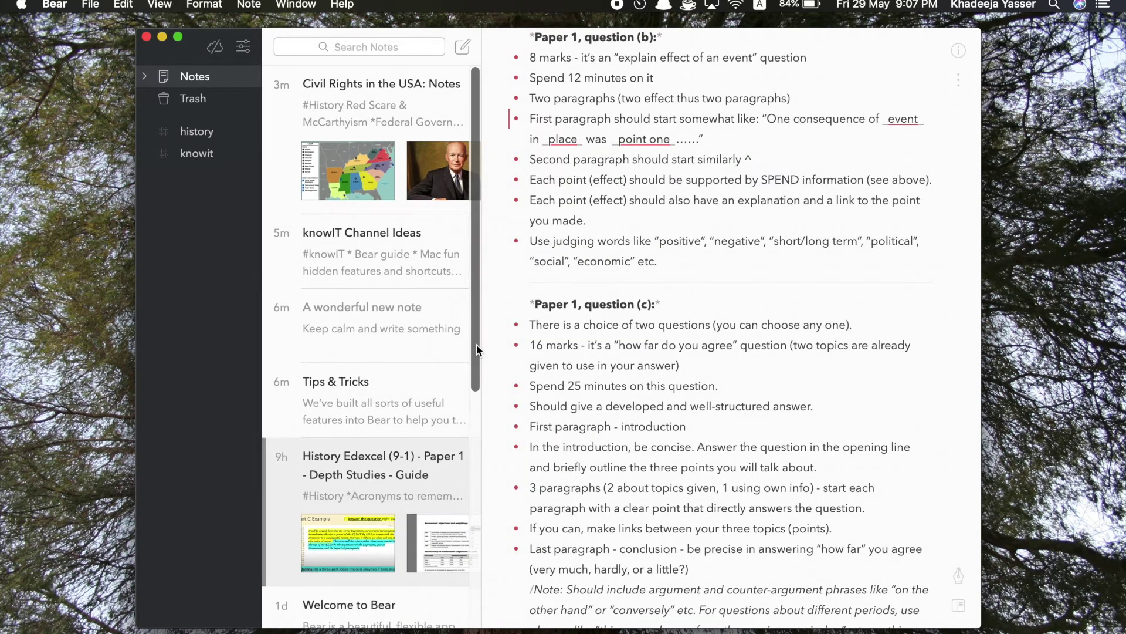
{"action": "left_click", "coordinate": [145, 78]}
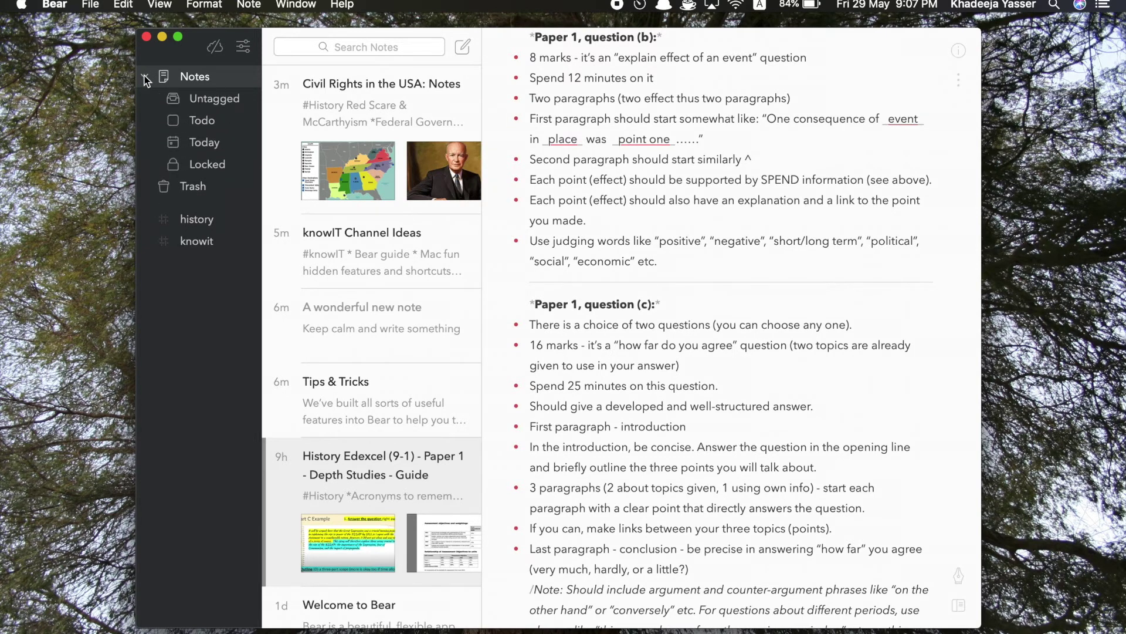
{"action": "left_click", "coordinate": [145, 78]}
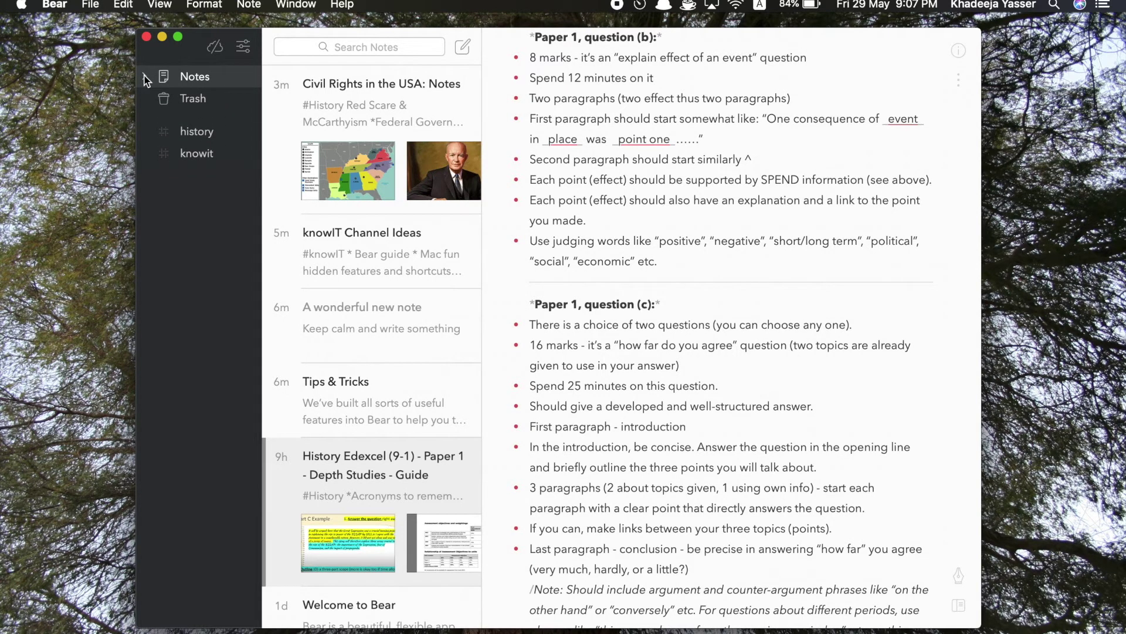
{"action": "left_click", "coordinate": [145, 78]}
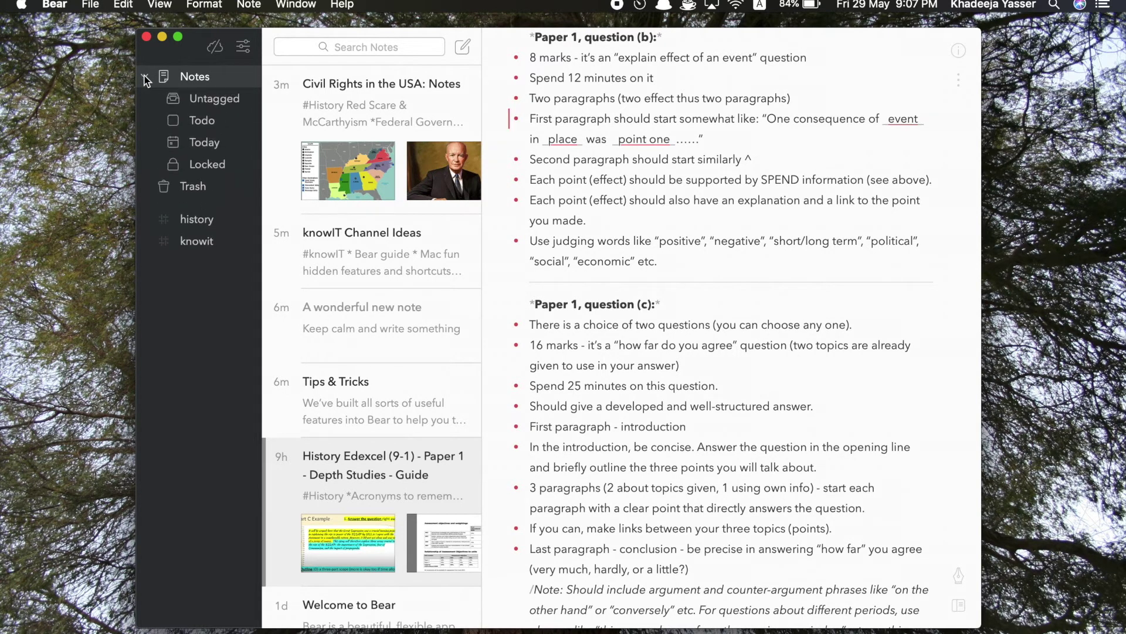
{"action": "left_click", "coordinate": [589, 200]}
{"action": "scroll", "coordinate": [589, 200], "scroll_direction": "up", "scroll_amount": 12}
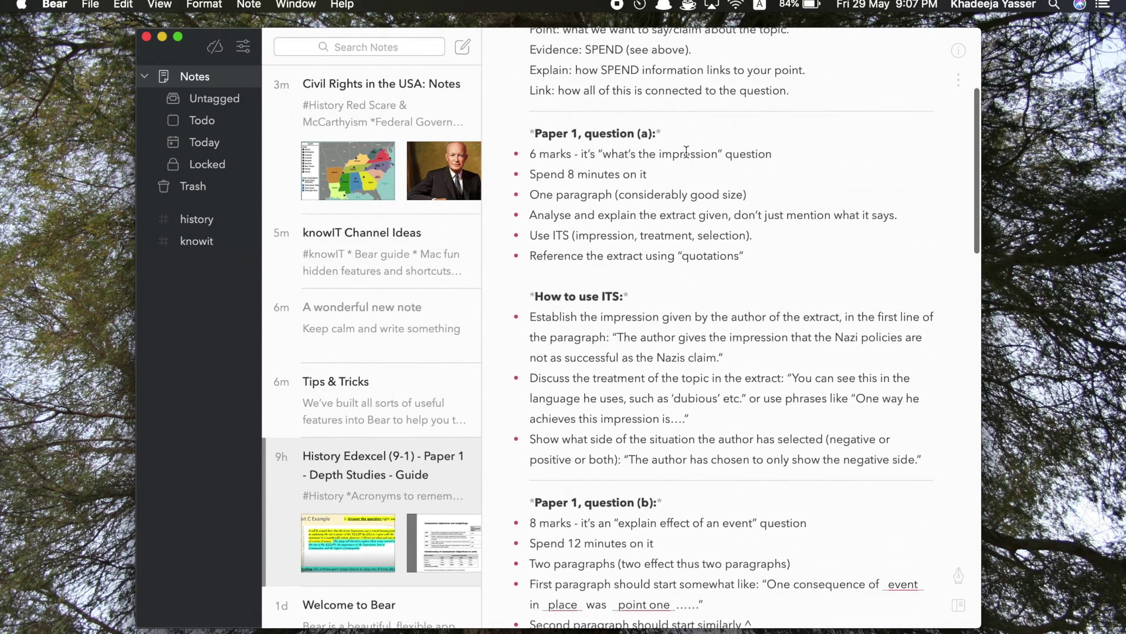
Step: Open Export Notes for the History Edexcel note with Desktop as destination and Txt format
{"action": "left_click", "coordinate": [90, 6]}
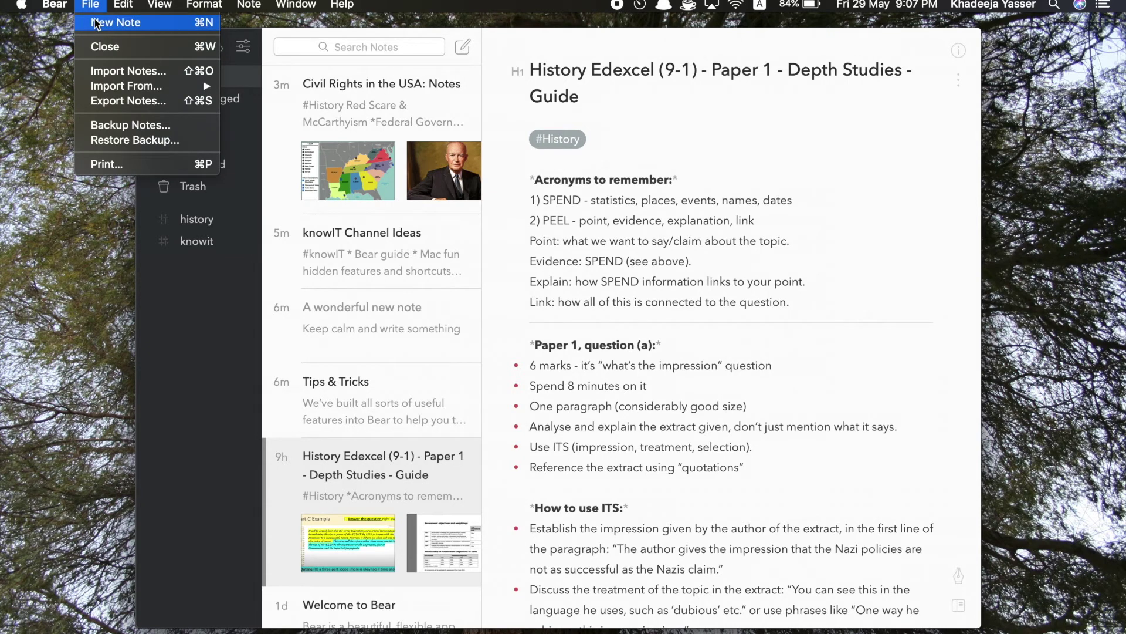
{"action": "mouse_move", "coordinate": [114, 87]}
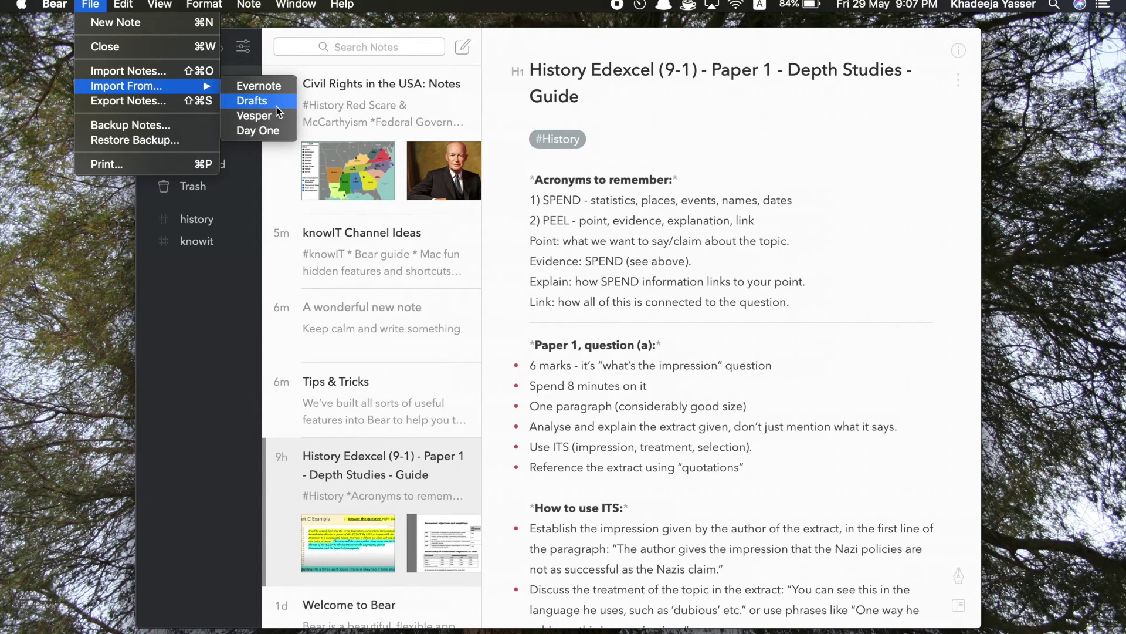
{"action": "left_click", "coordinate": [209, 104]}
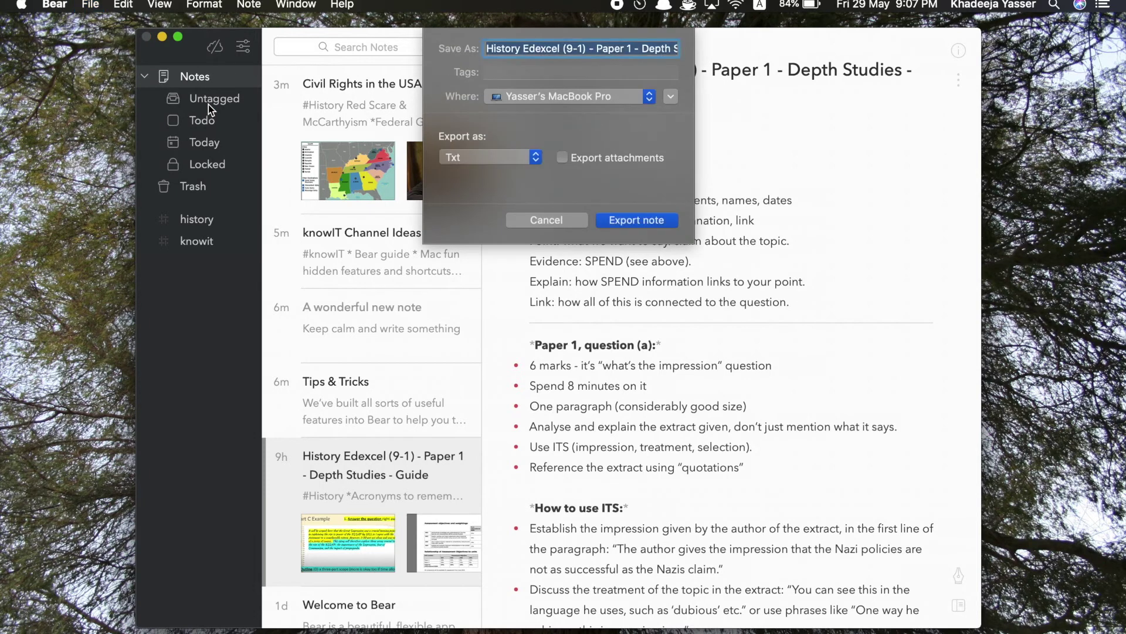
{"action": "left_click", "coordinate": [584, 97]}
{"action": "left_click", "coordinate": [594, 116]}
{"action": "left_click", "coordinate": [593, 97]}
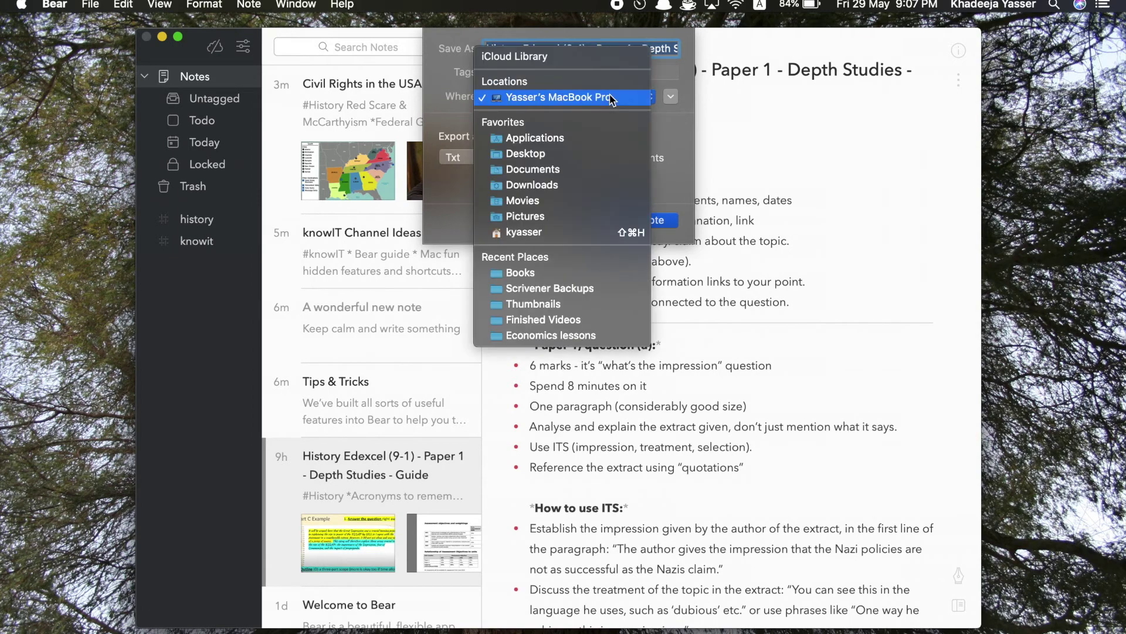
{"action": "left_click", "coordinate": [593, 151]}
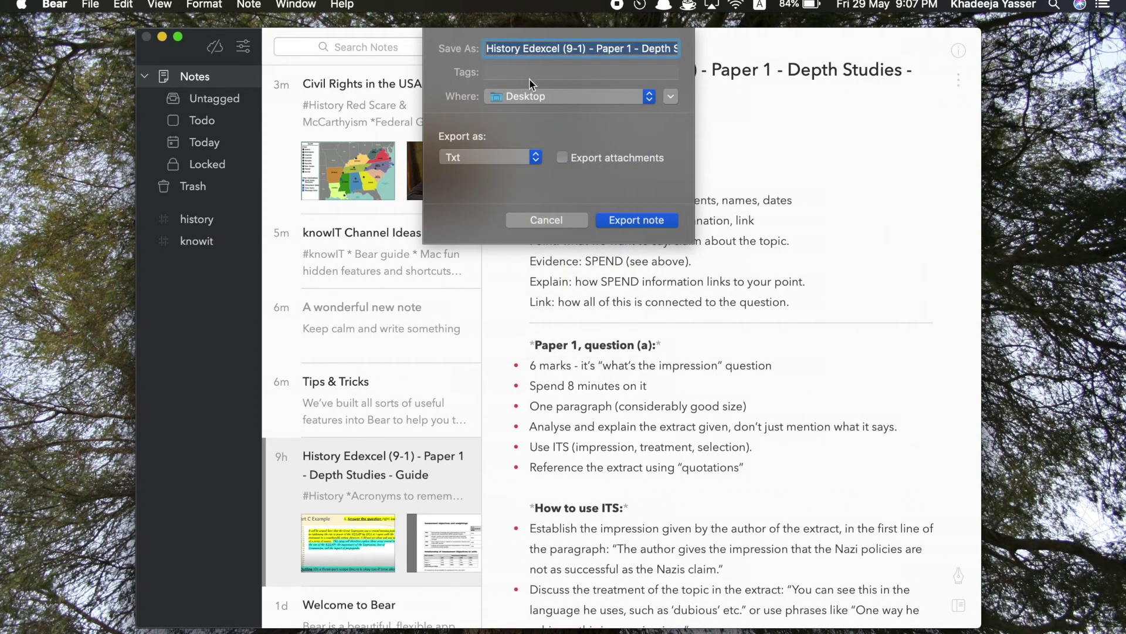
{"action": "left_click", "coordinate": [506, 164]}
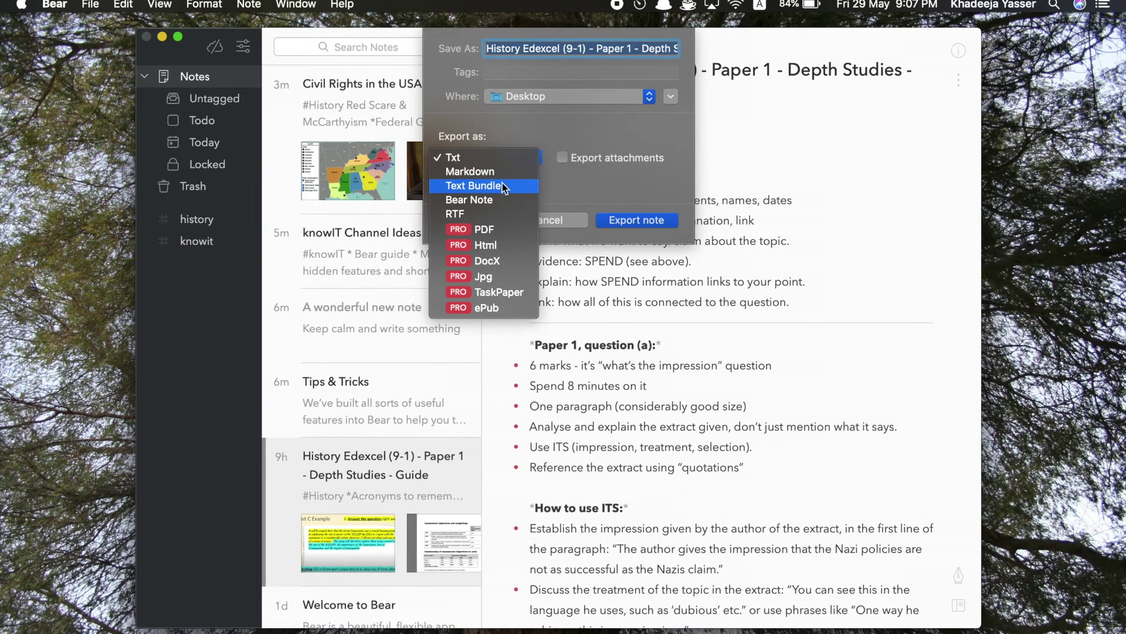
{"action": "left_click", "coordinate": [637, 167]}
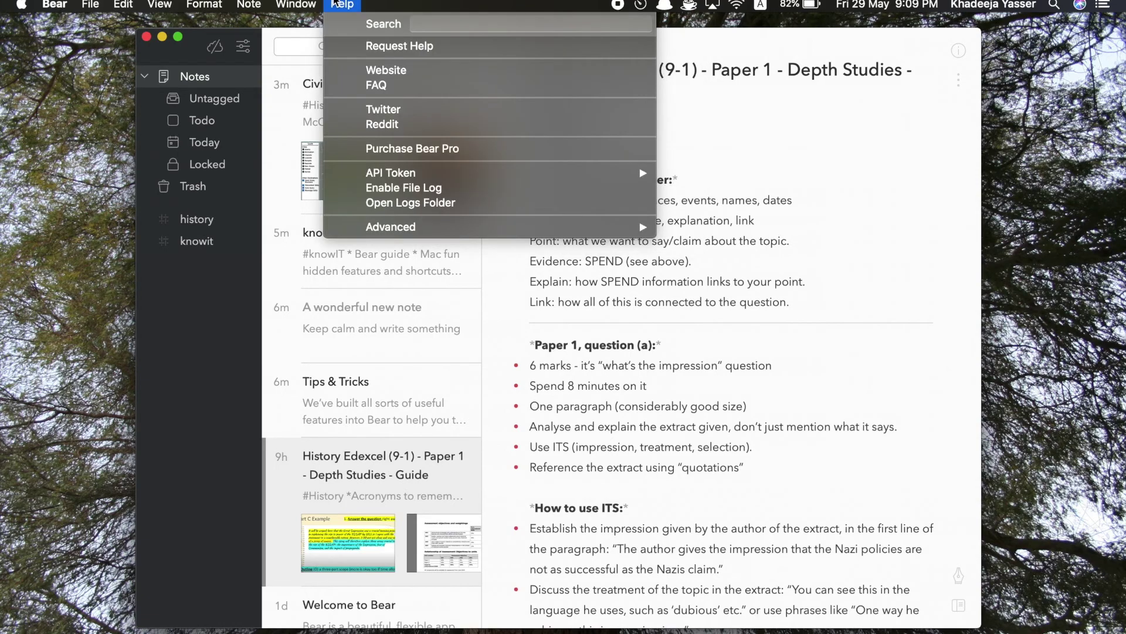
Step: Search Help for 'I need help!', then dismiss it to return to the note
{"action": "type", "text": "I need help!"}
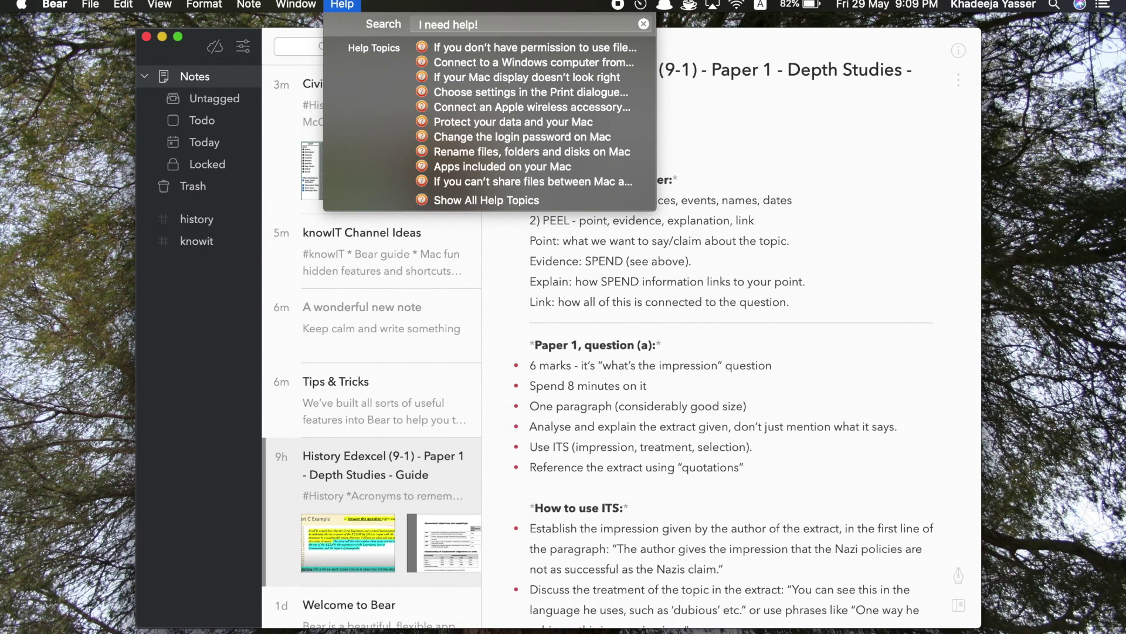
{"action": "left_click", "coordinate": [654, 355]}
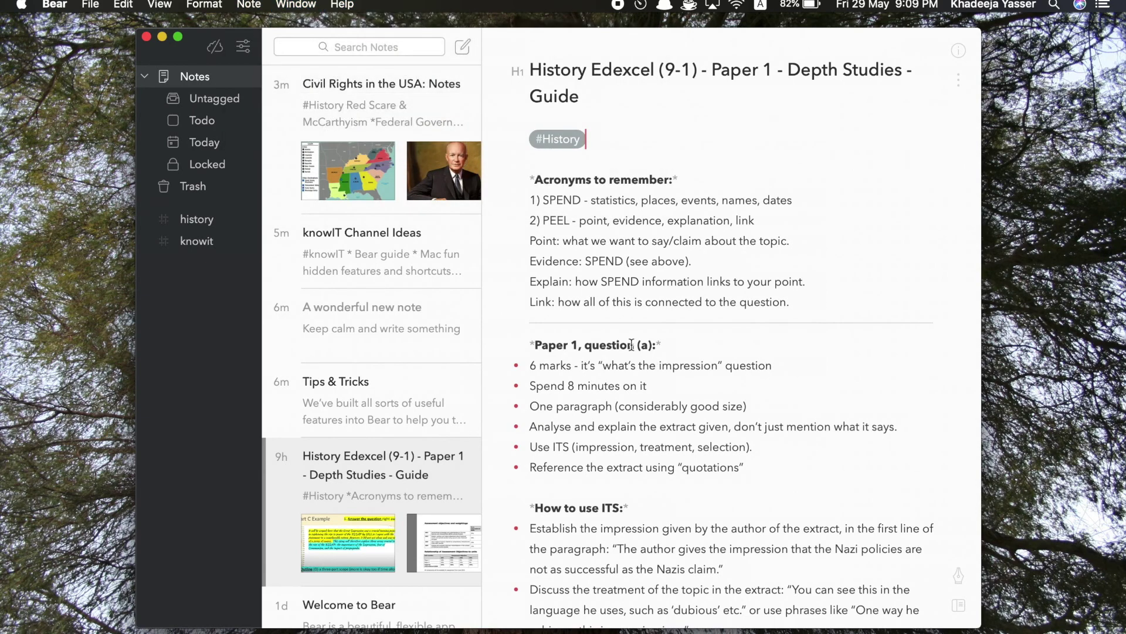